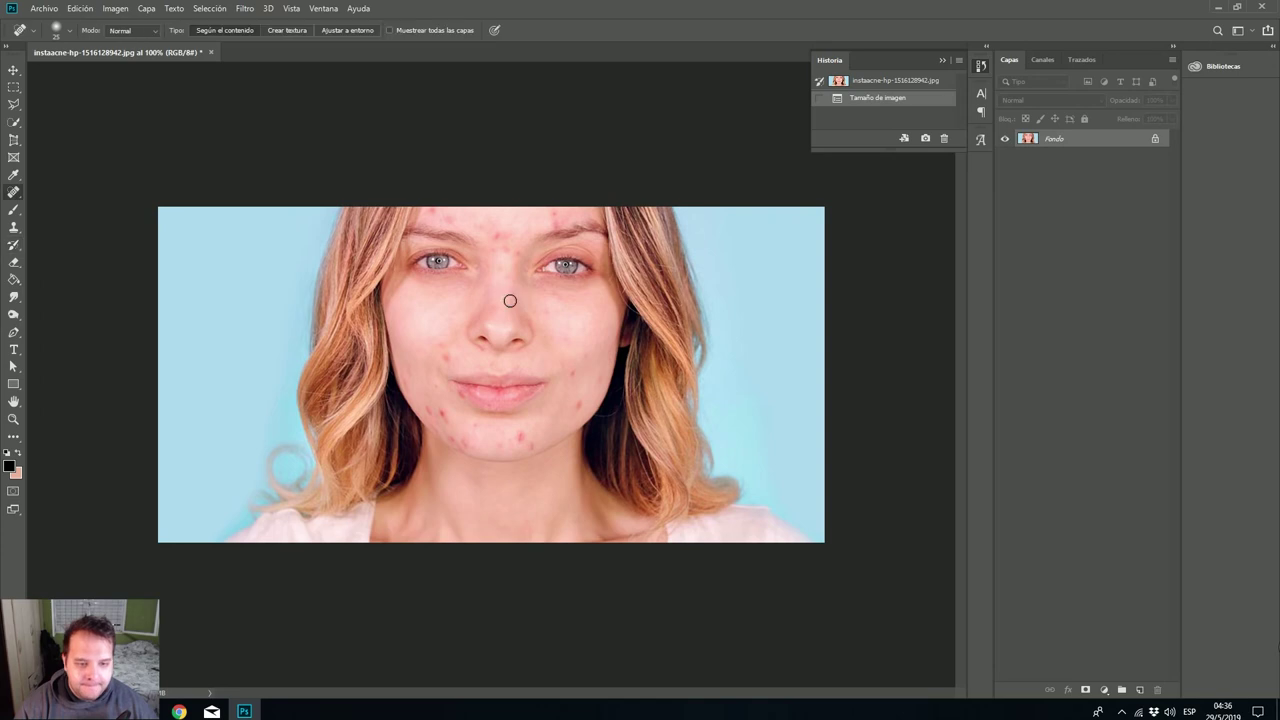
# Heal the blemishes beside the mouth and on the jaw with a 40 px content-aware Spot Healing Brush.
pyautogui.rightClick(13, 193)
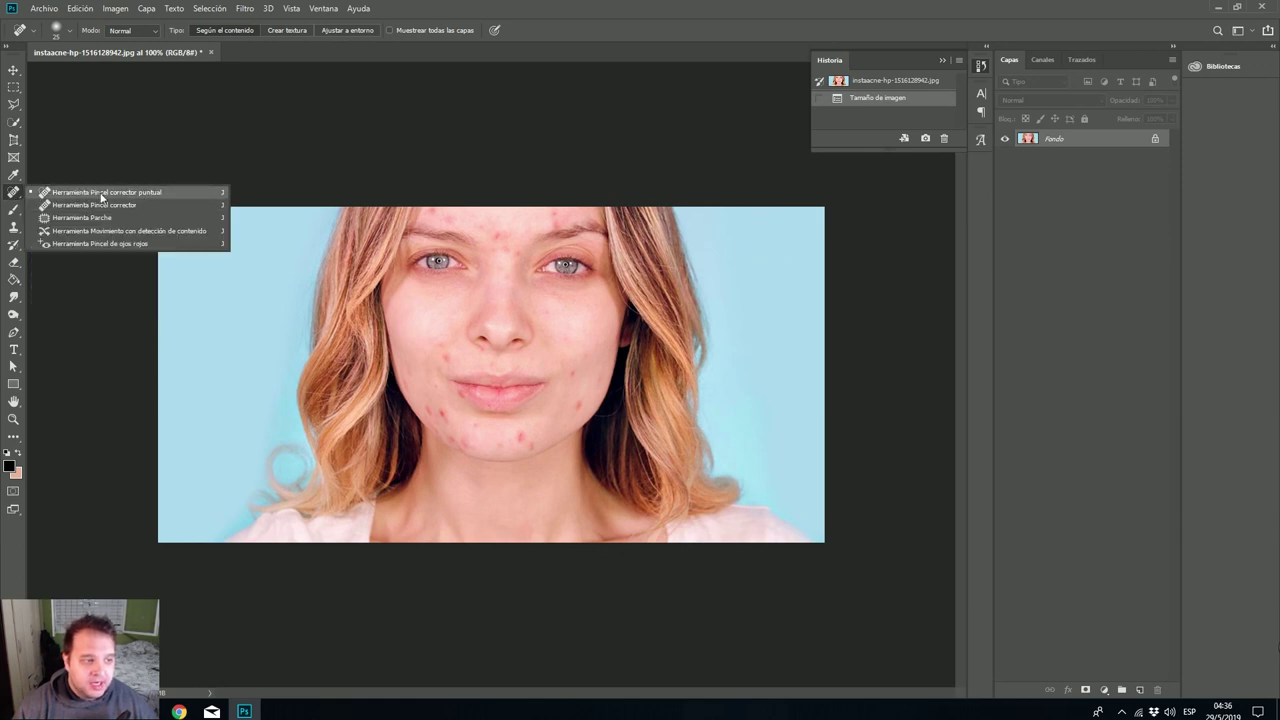
pyautogui.click(157, 192)
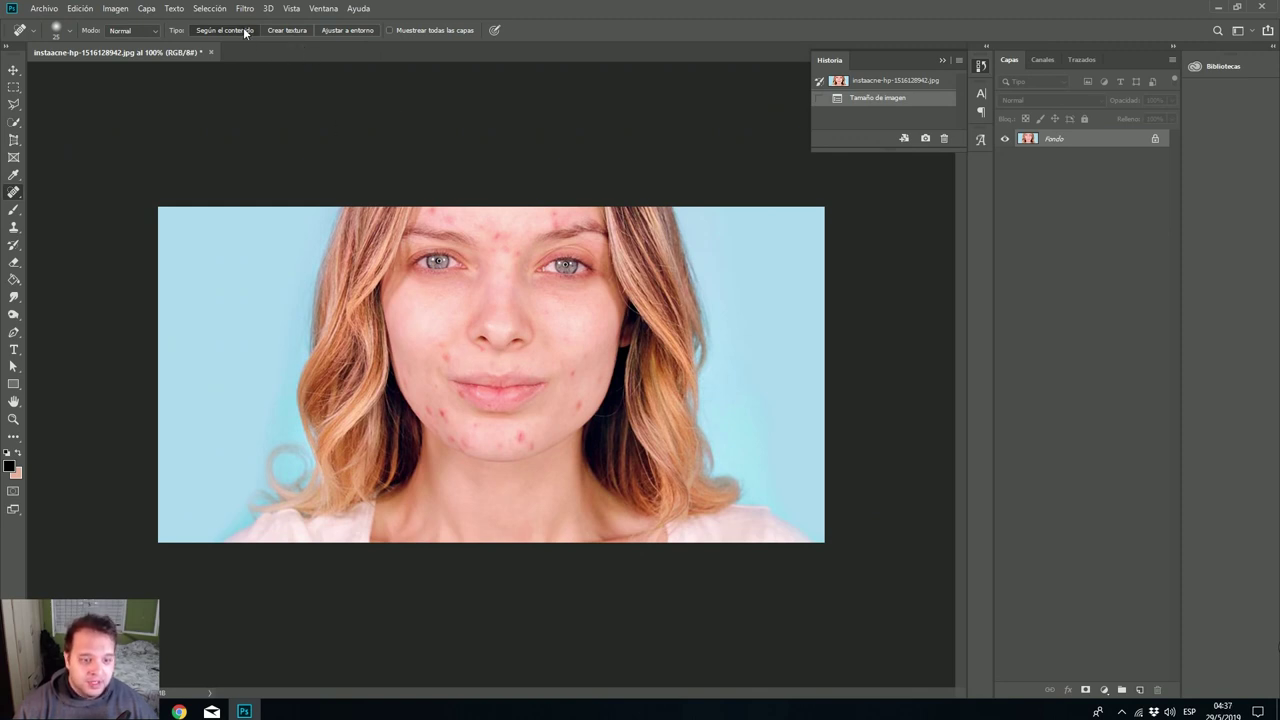
pyautogui.rightClick(447, 358)
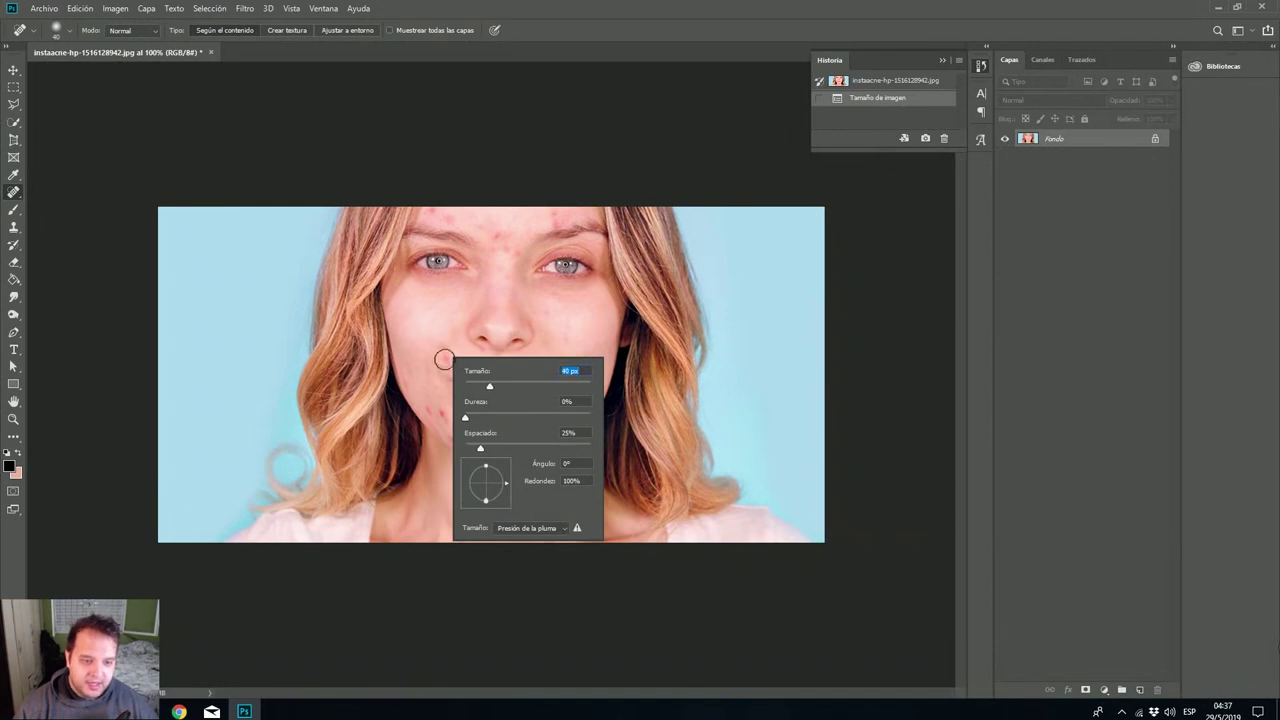
pyautogui.click(447, 358)
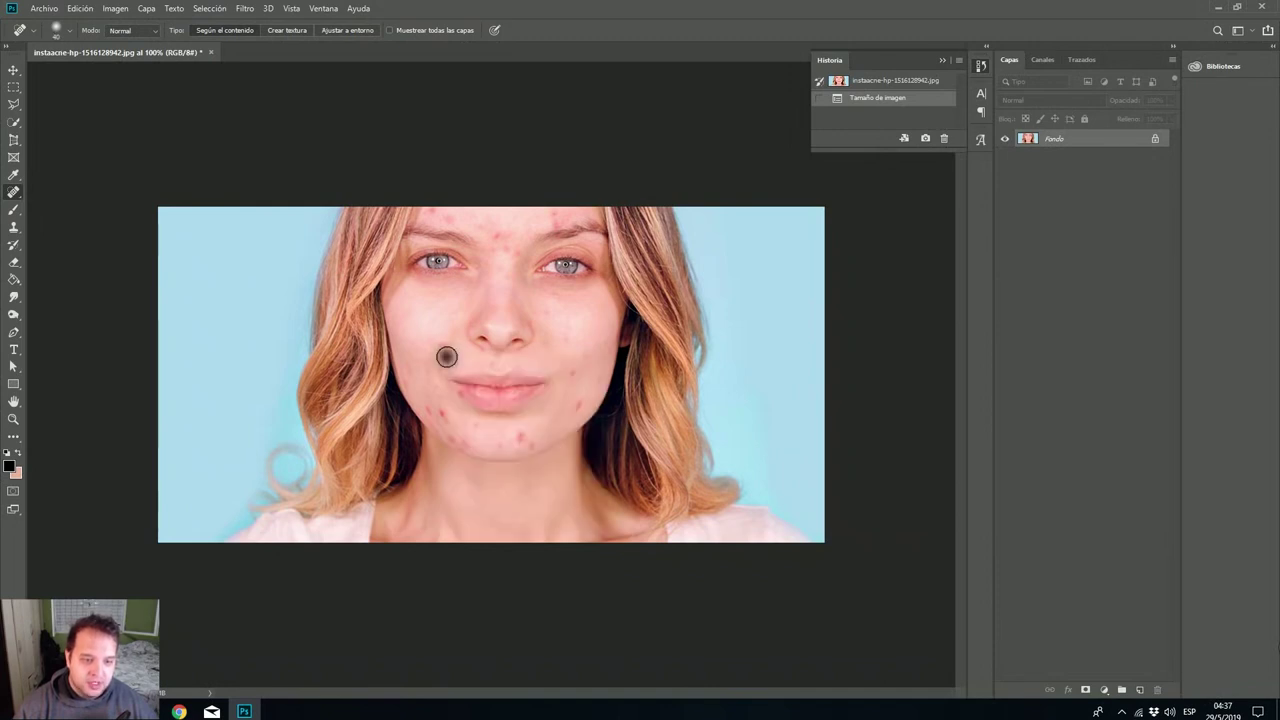
pyautogui.click(578, 406)
pyautogui.click(578, 408)
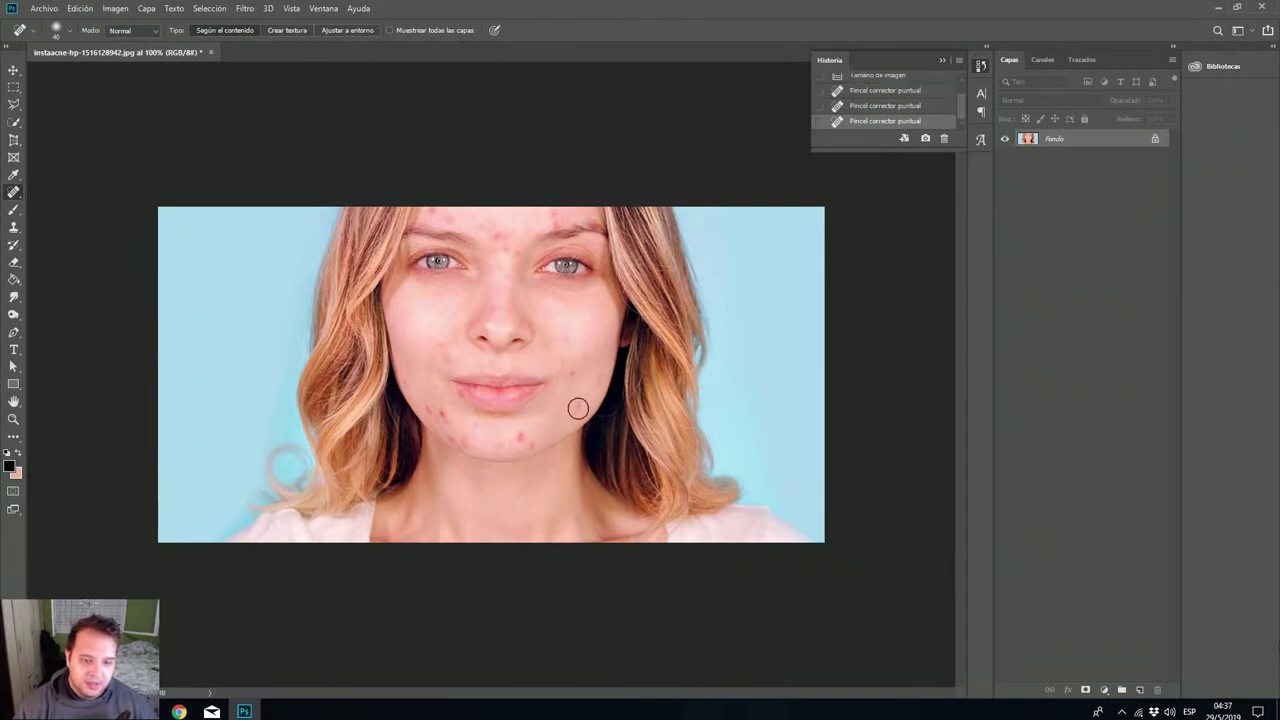
pyautogui.click(578, 406)
pyautogui.click(581, 405)
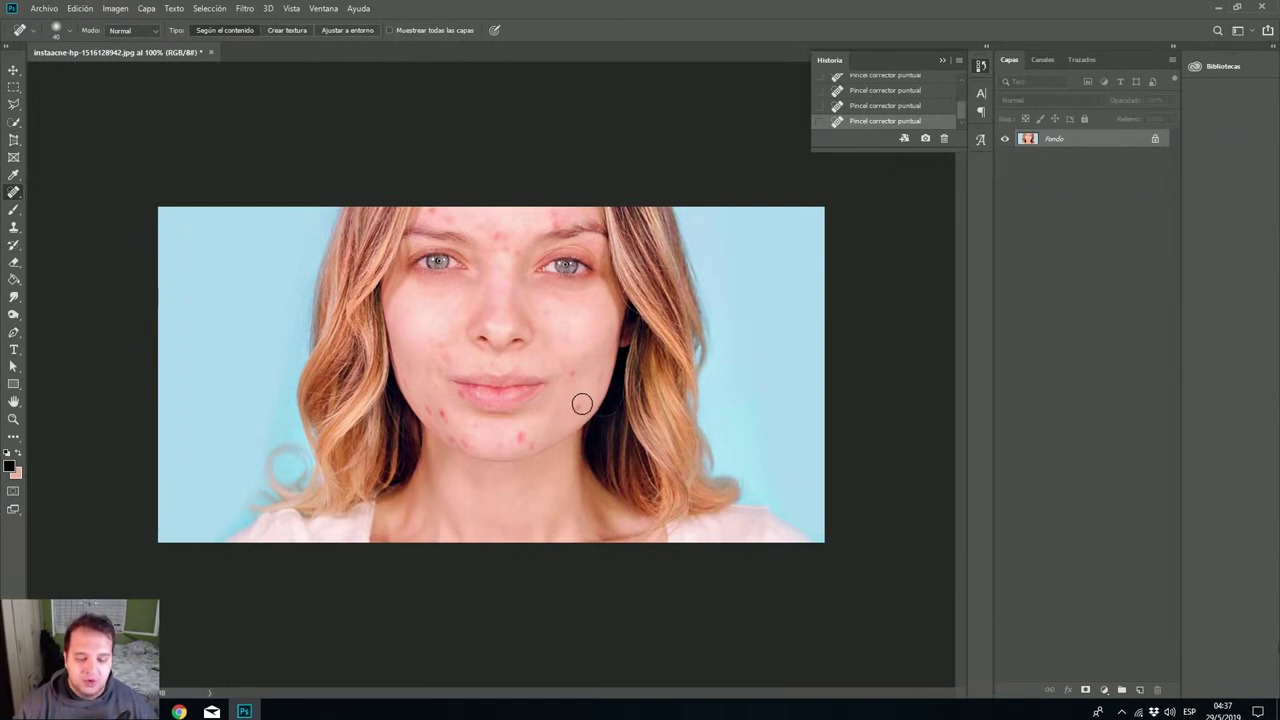
# Switch the Spot Healing Brush to Create Texture at 23 px and heal the remaining red spot on the jaw.
pyautogui.click(293, 34)
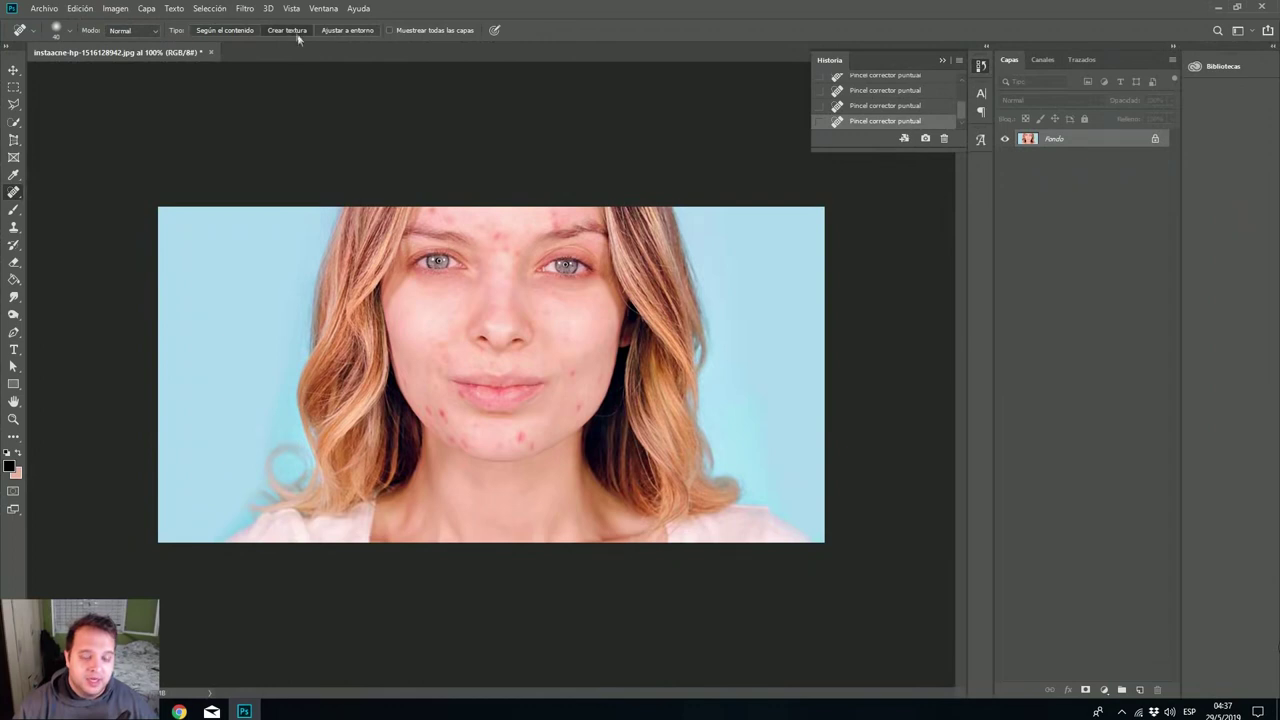
pyautogui.rightClick(579, 400)
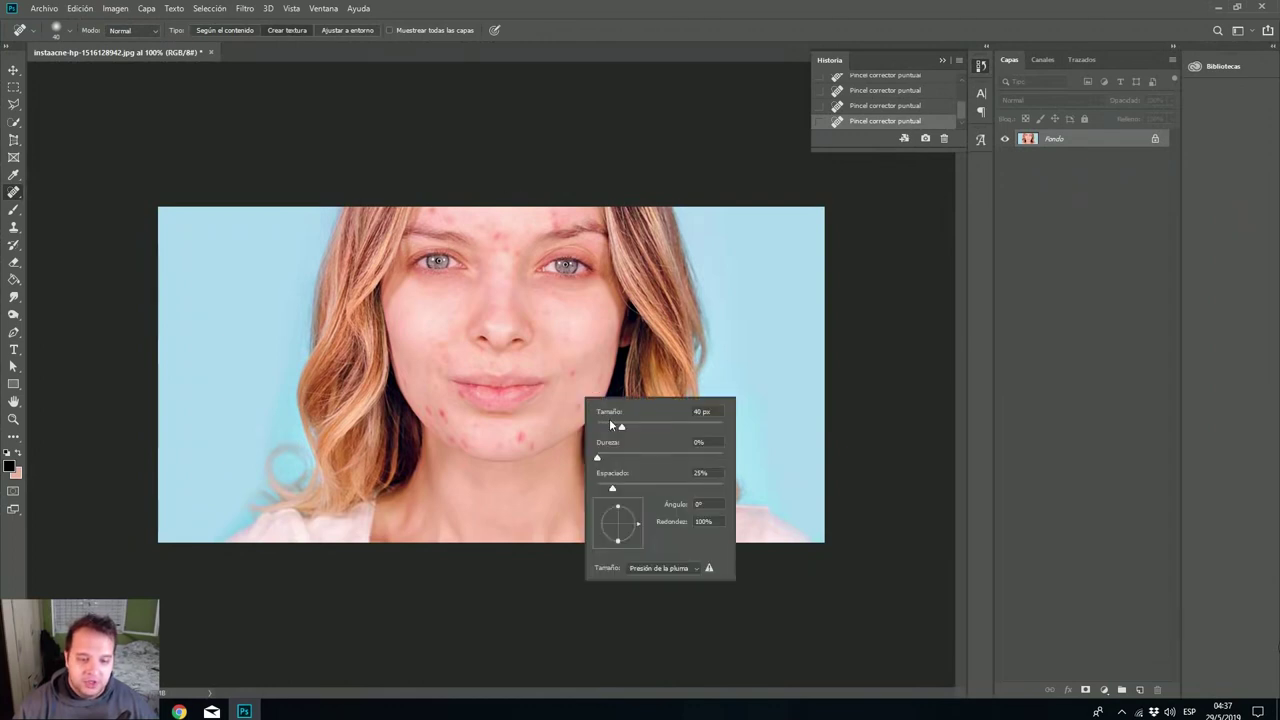
pyautogui.moveTo(617, 427); pyautogui.dragTo(577, 403)
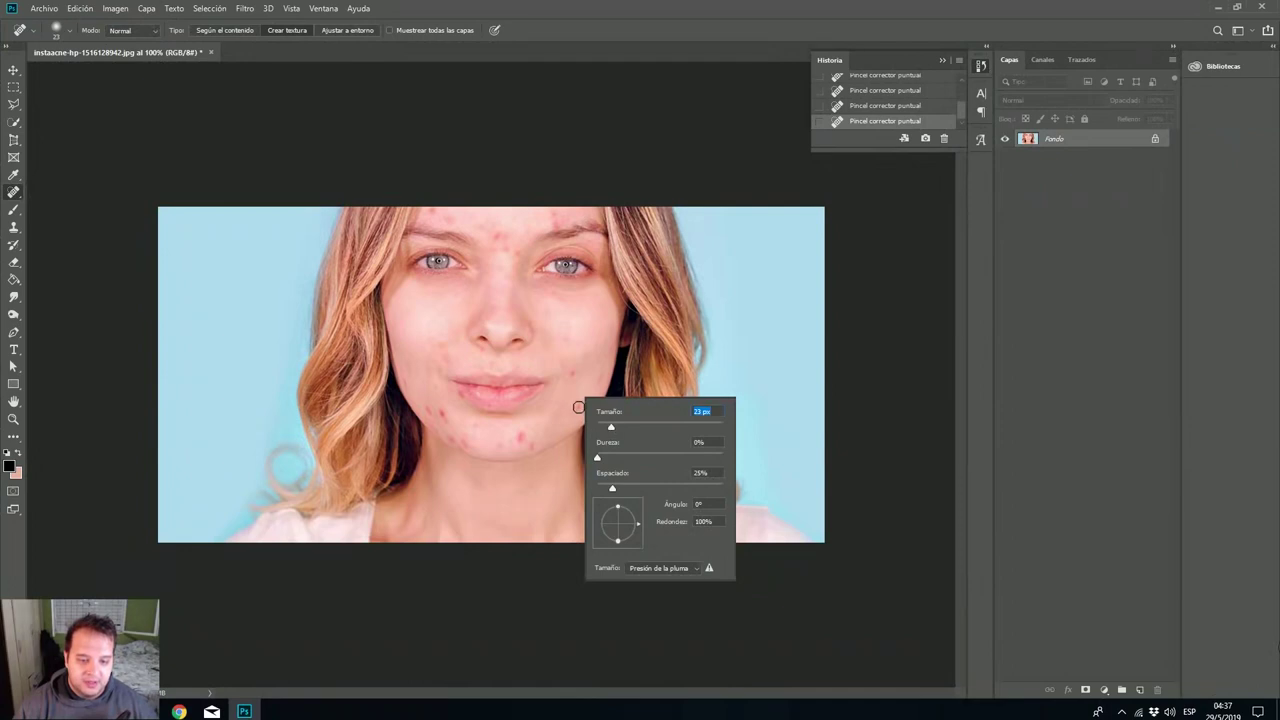
pyautogui.click(580, 403)
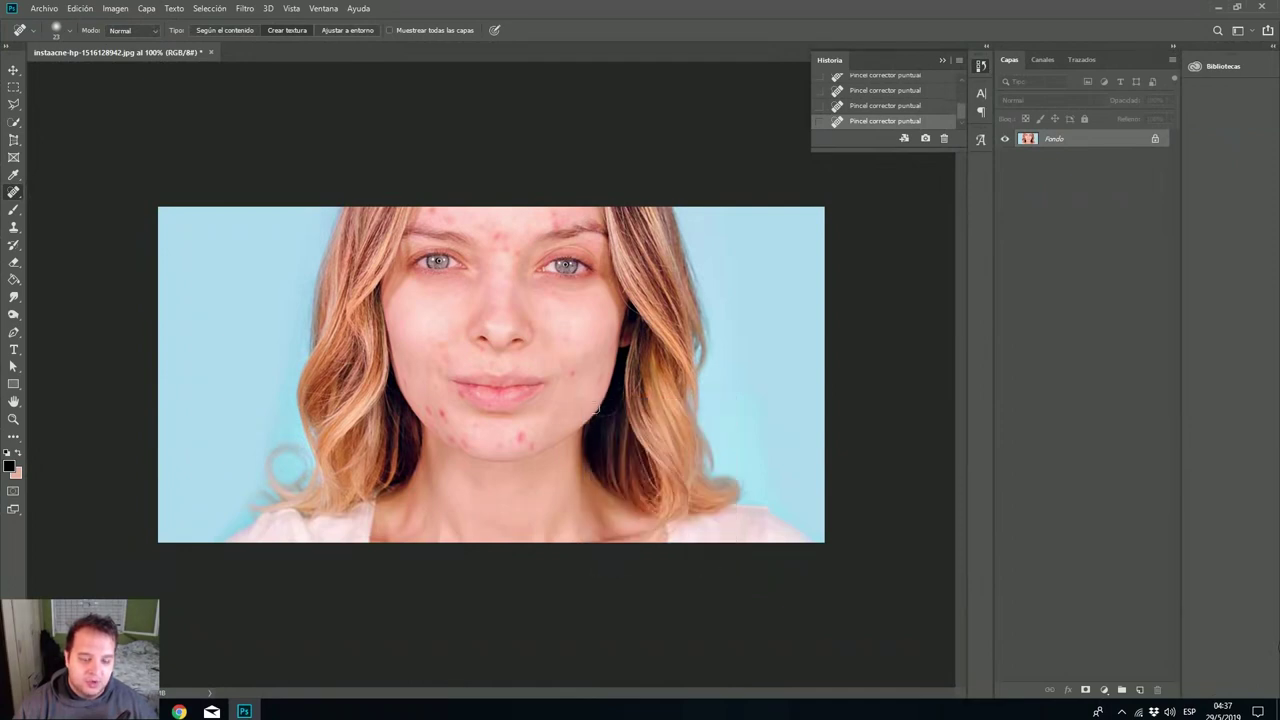
# Return the healing type to Content-Aware and heal the blemishes along the chin, cheek, forehead and between the eyebrows.
pyautogui.click(218, 31)
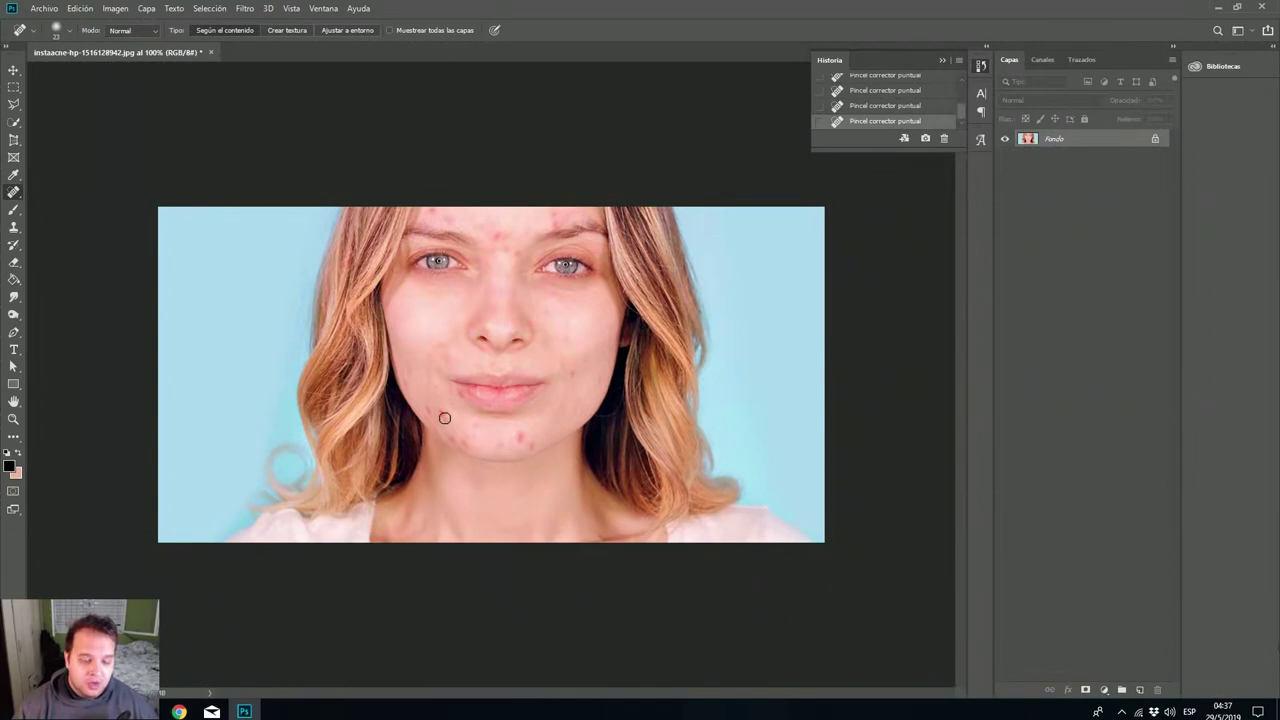
pyautogui.moveTo(447, 418); pyautogui.dragTo(422, 410)
pyautogui.moveTo(518, 439)
pyautogui.mouseDown()
pyautogui.moveTo(532, 438)
pyautogui.moveTo(524, 450)
pyautogui.moveTo(444, 430)
pyautogui.mouseUp()
pyautogui.moveTo(573, 376); pyautogui.dragTo(575, 362)
pyautogui.moveTo(506, 250)
pyautogui.mouseDown()
pyautogui.moveTo(493, 229)
pyautogui.moveTo(543, 211)
pyautogui.mouseUp()
pyautogui.moveTo(462, 224); pyautogui.dragTo(432, 211)
pyautogui.moveTo(519, 265); pyautogui.dragTo(507, 274)
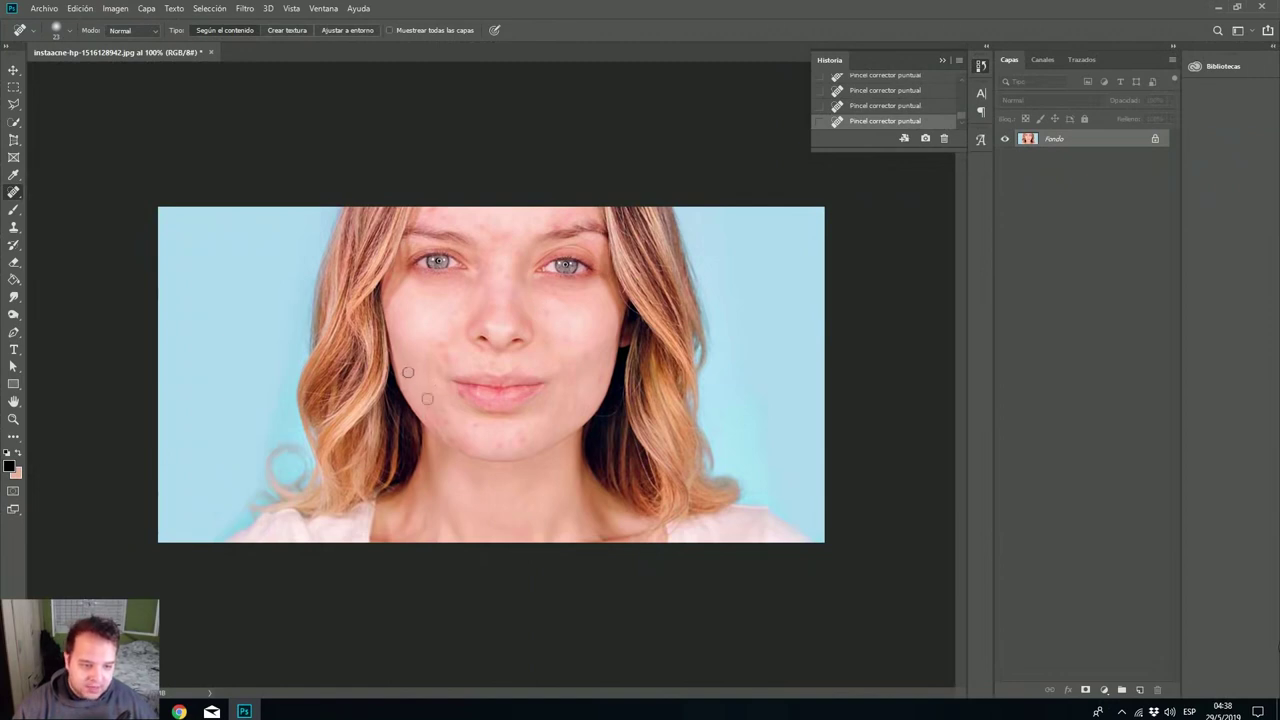
# Heal the faint marks left around the chin and mouth, changing the healing type to Create Texture along the way.
pyautogui.click(476, 423)
pyautogui.click(502, 441)
pyautogui.click(269, 32)
pyautogui.click(469, 440)
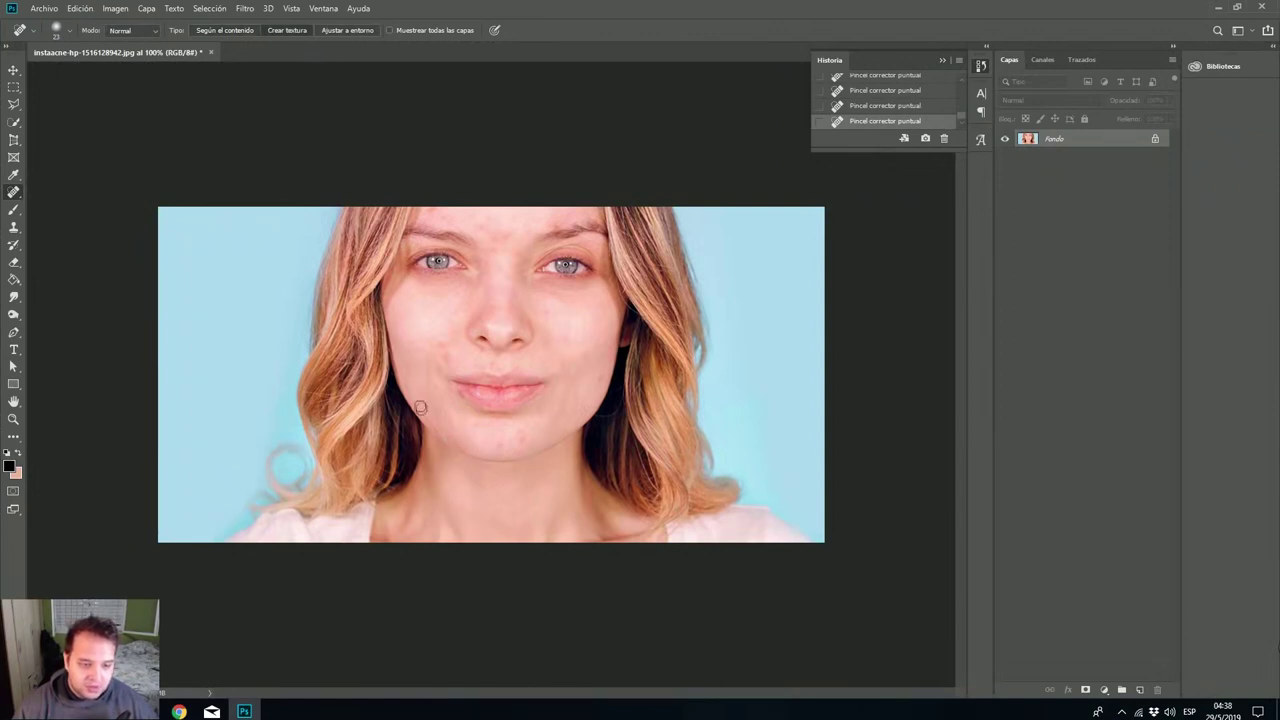
pyautogui.click(491, 364)
pyautogui.click(500, 425)
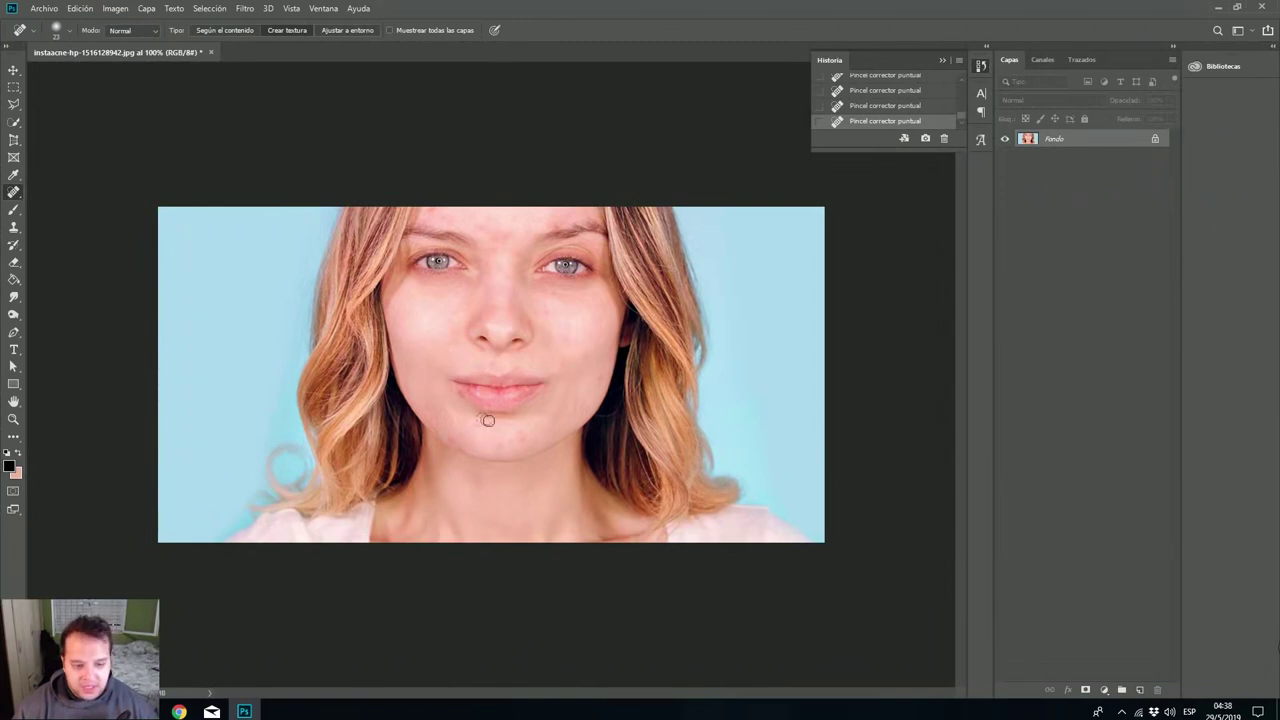
pyautogui.click(497, 447)
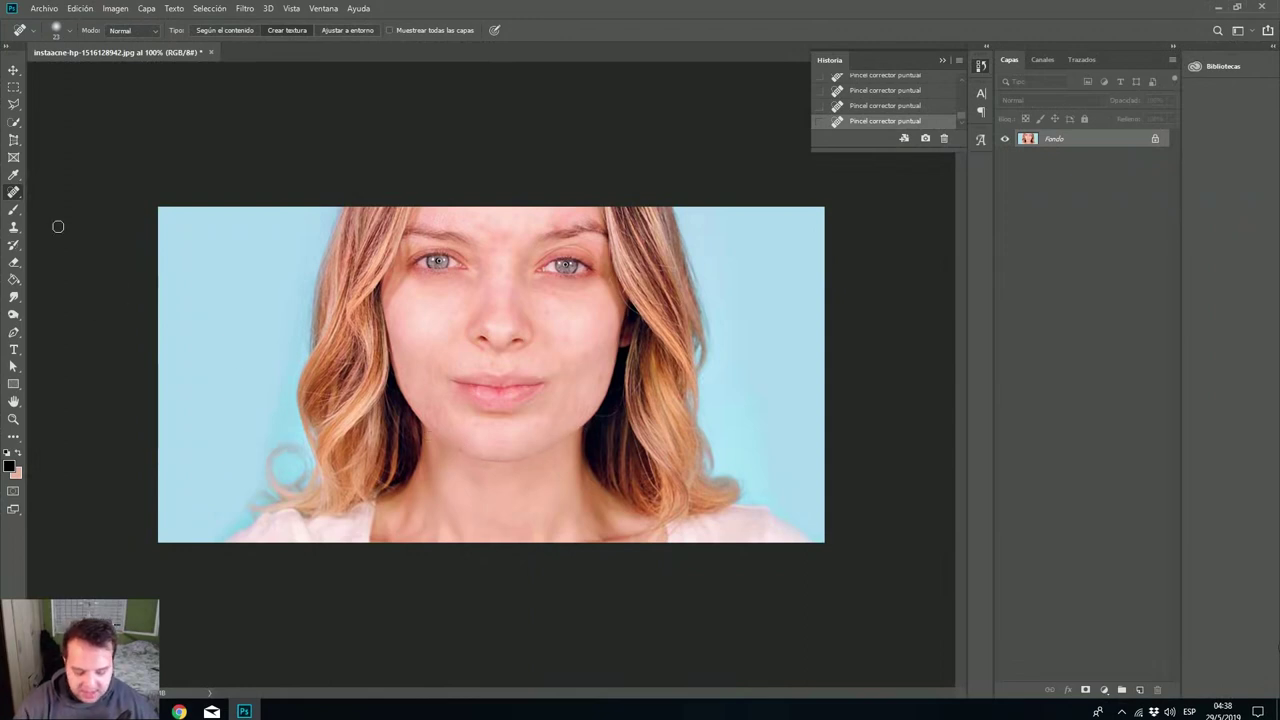
# Try to paint over the chin with the History Brush on the locked background.
pyautogui.press('y')
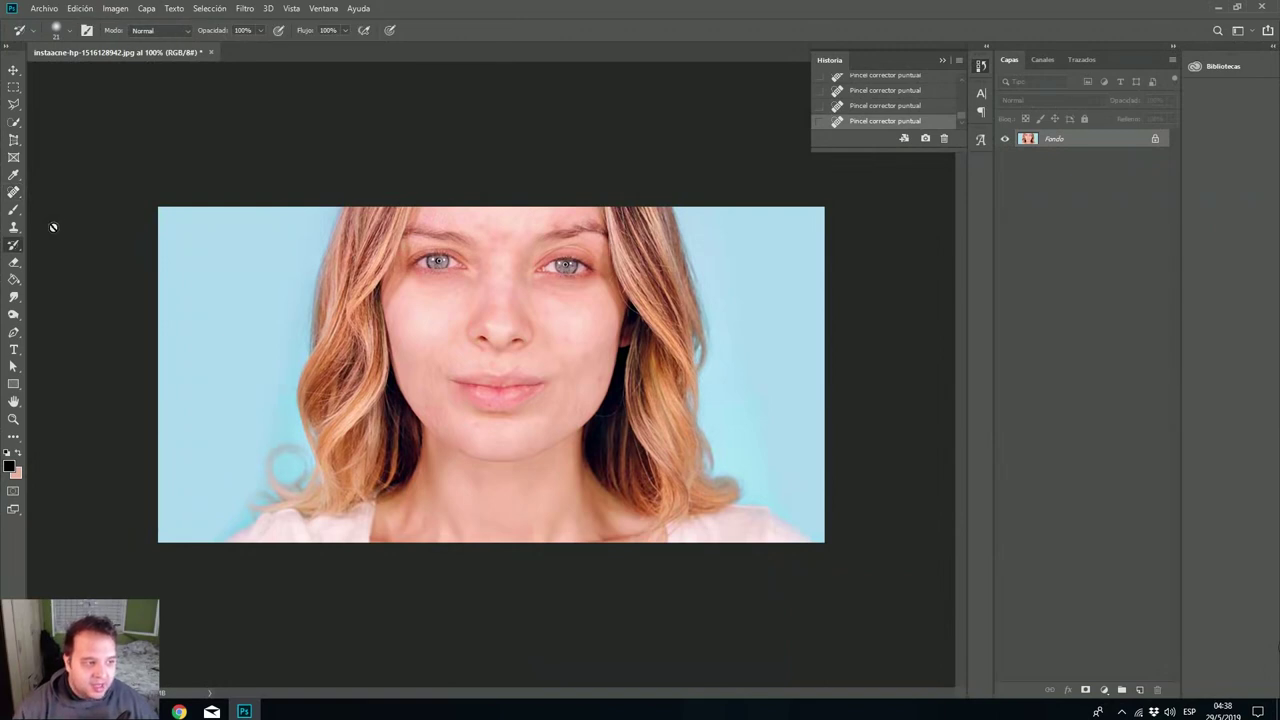
pyautogui.rightClick(19, 250)
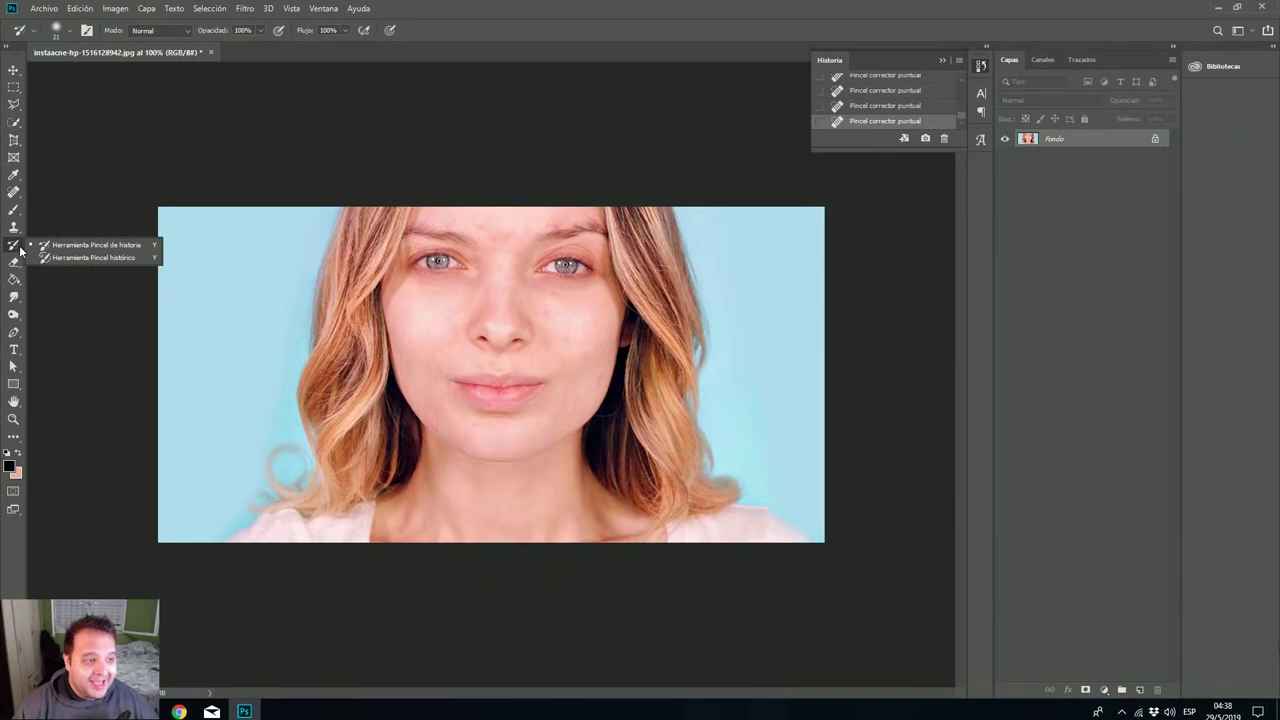
pyautogui.click(89, 244)
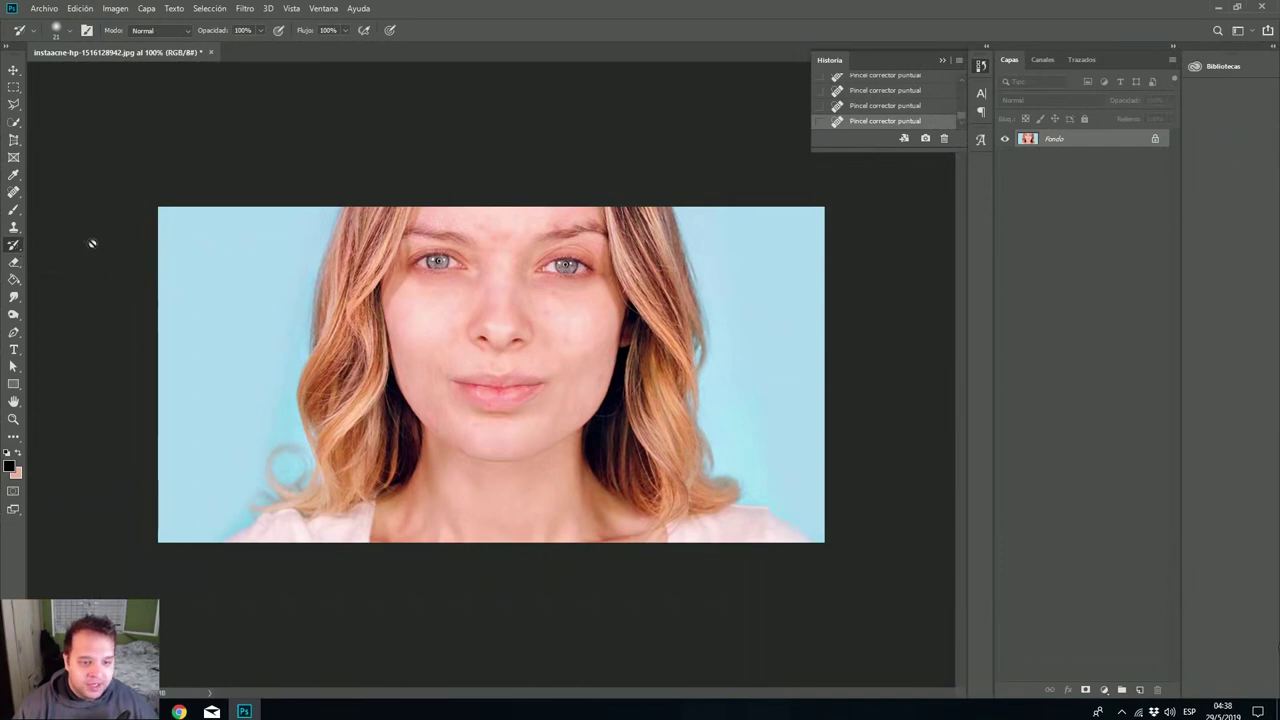
pyautogui.click(454, 440)
pyautogui.click(645, 274)
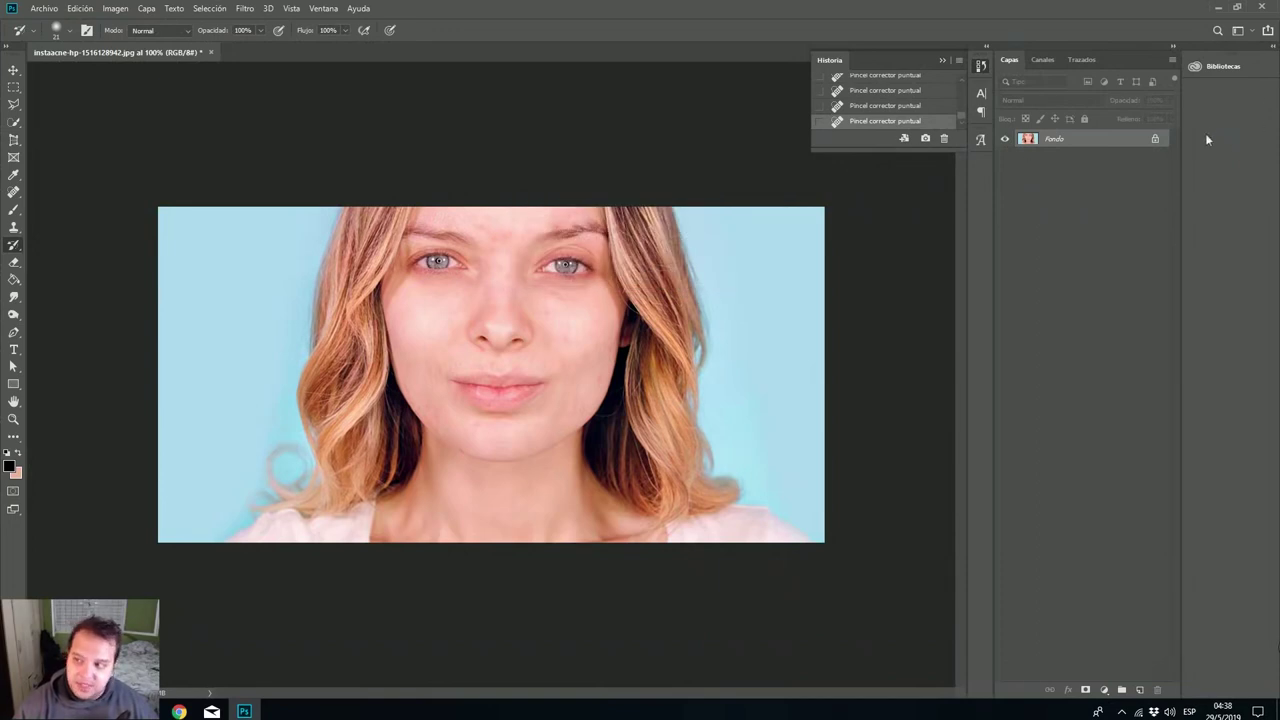
# Unlock the background into a regular layer and try the History Brush on the chin again.
pyautogui.click(1157, 140)
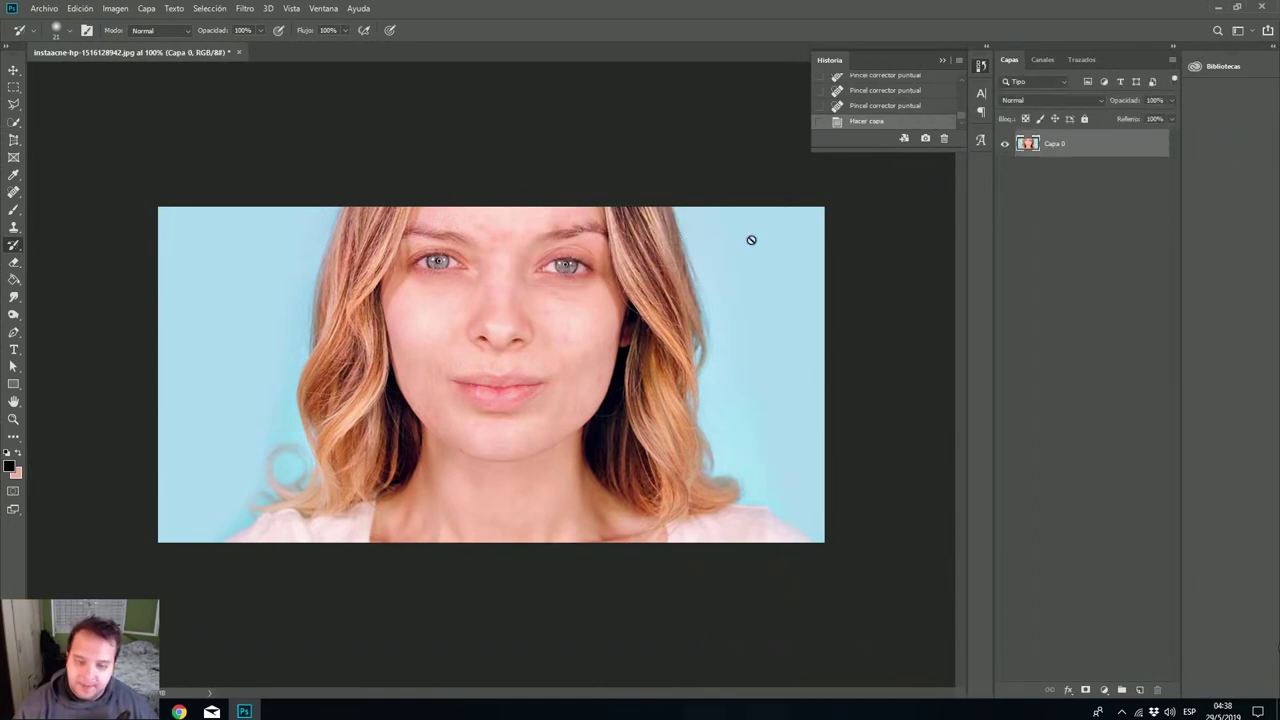
pyautogui.click(437, 430)
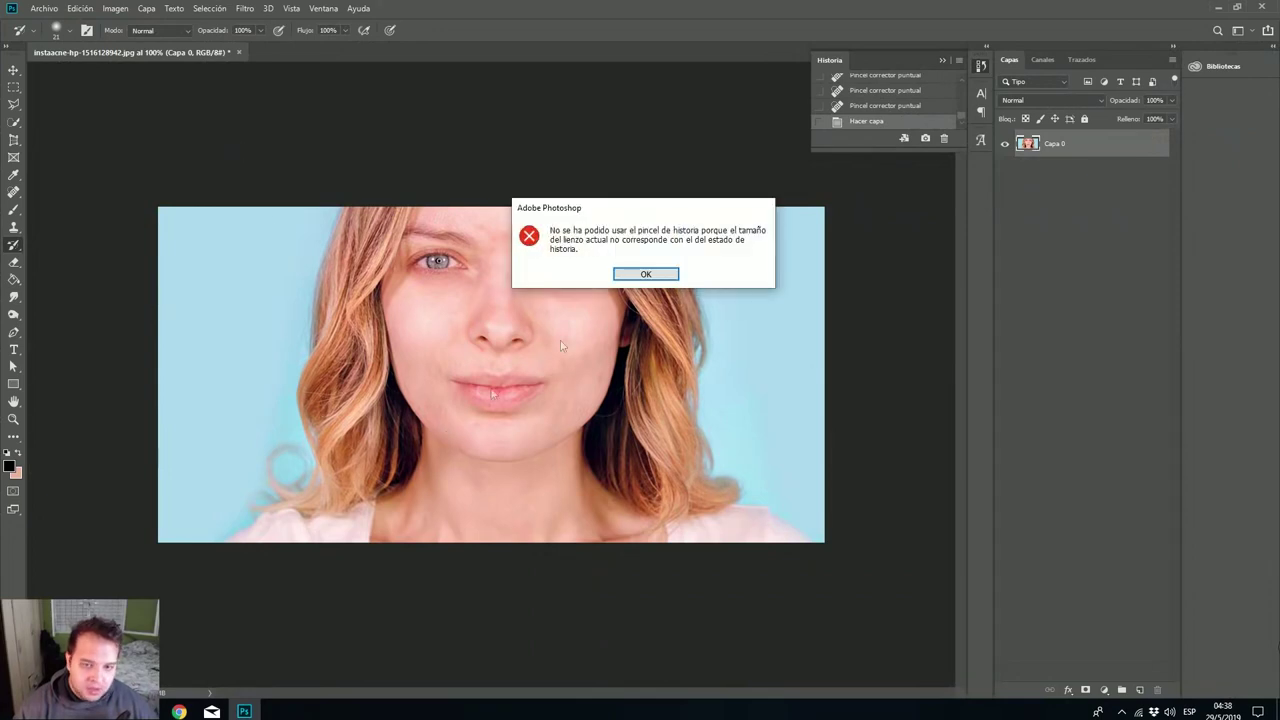
pyautogui.click(660, 272)
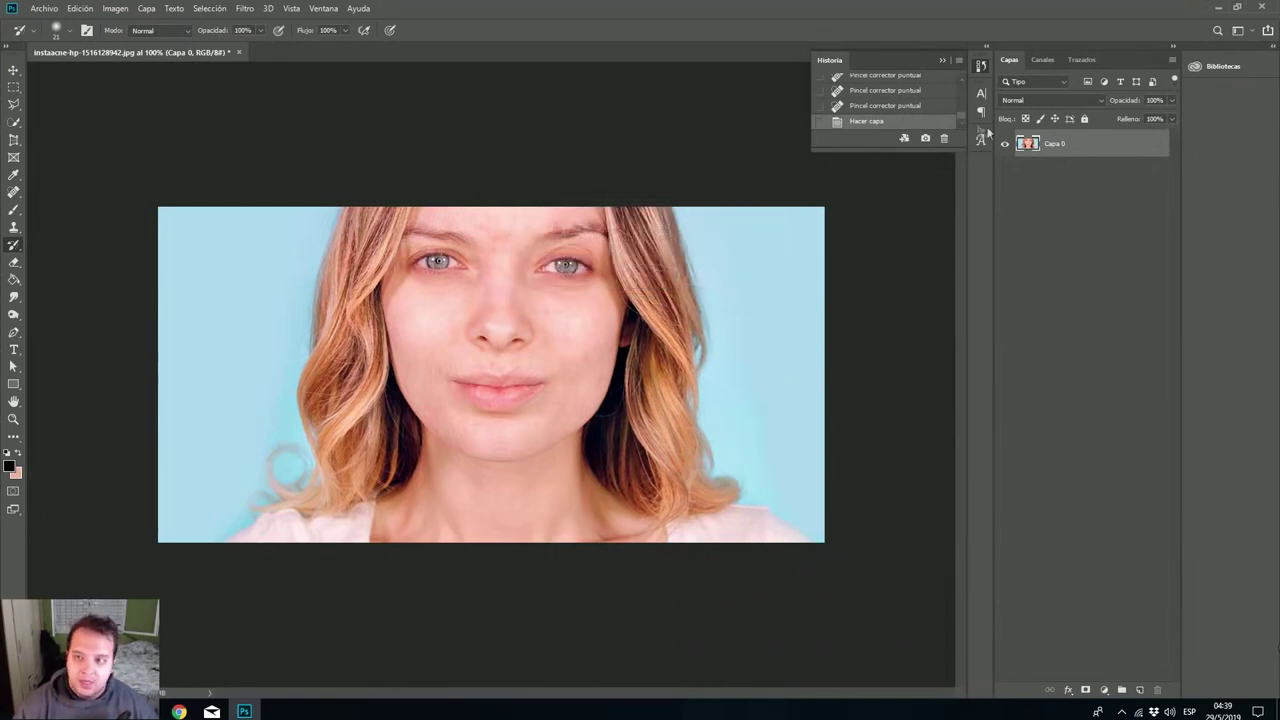
# Try the Art History Brush on the chin.
pyautogui.rightClick(12, 246)
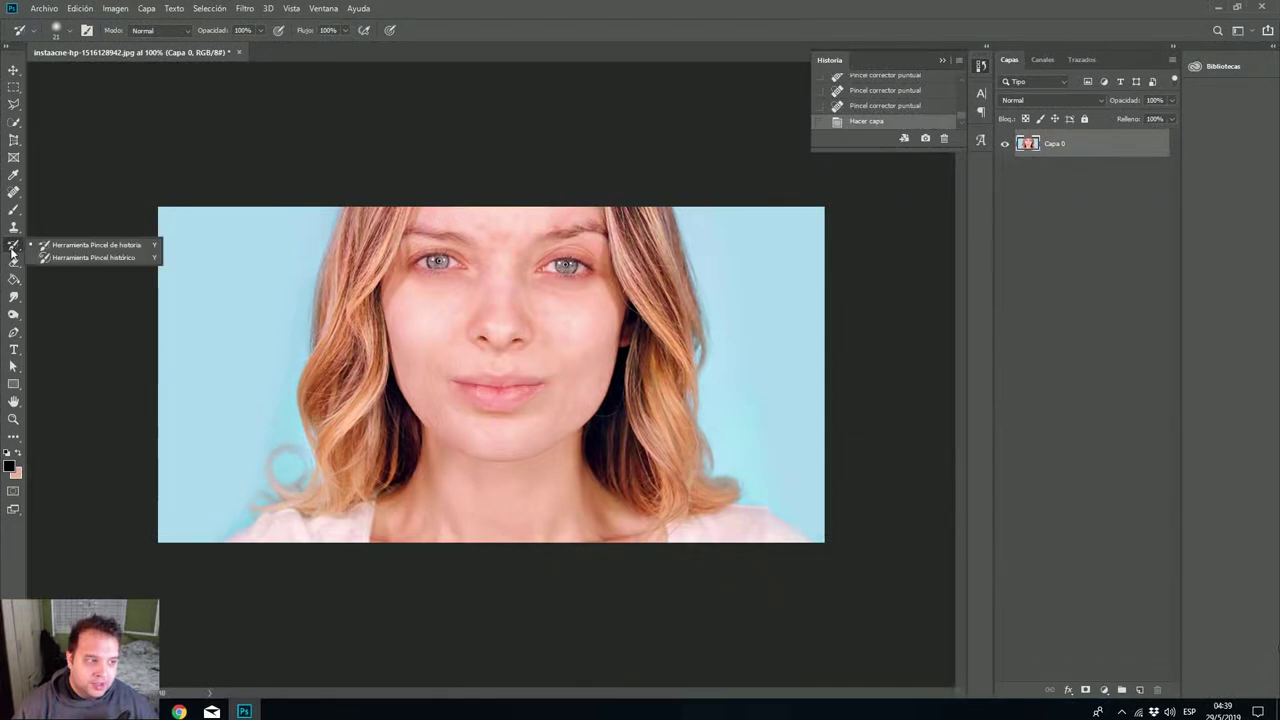
pyautogui.click(95, 258)
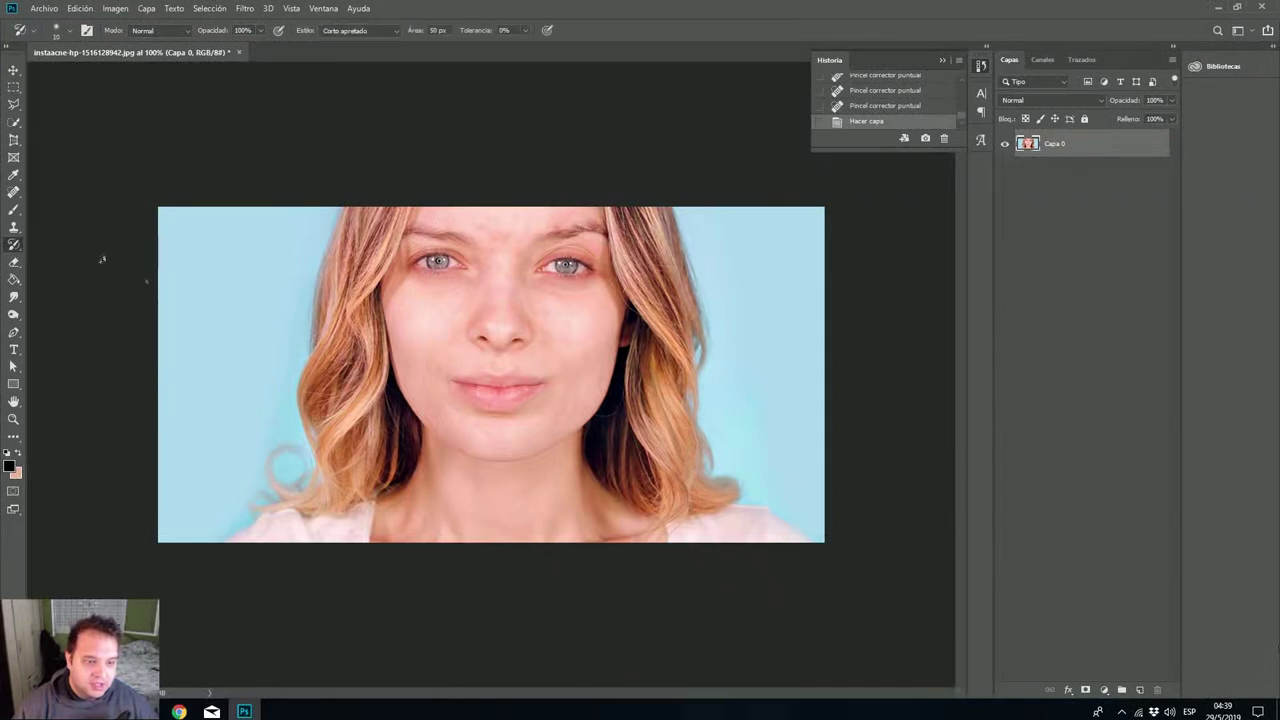
pyautogui.click(517, 436)
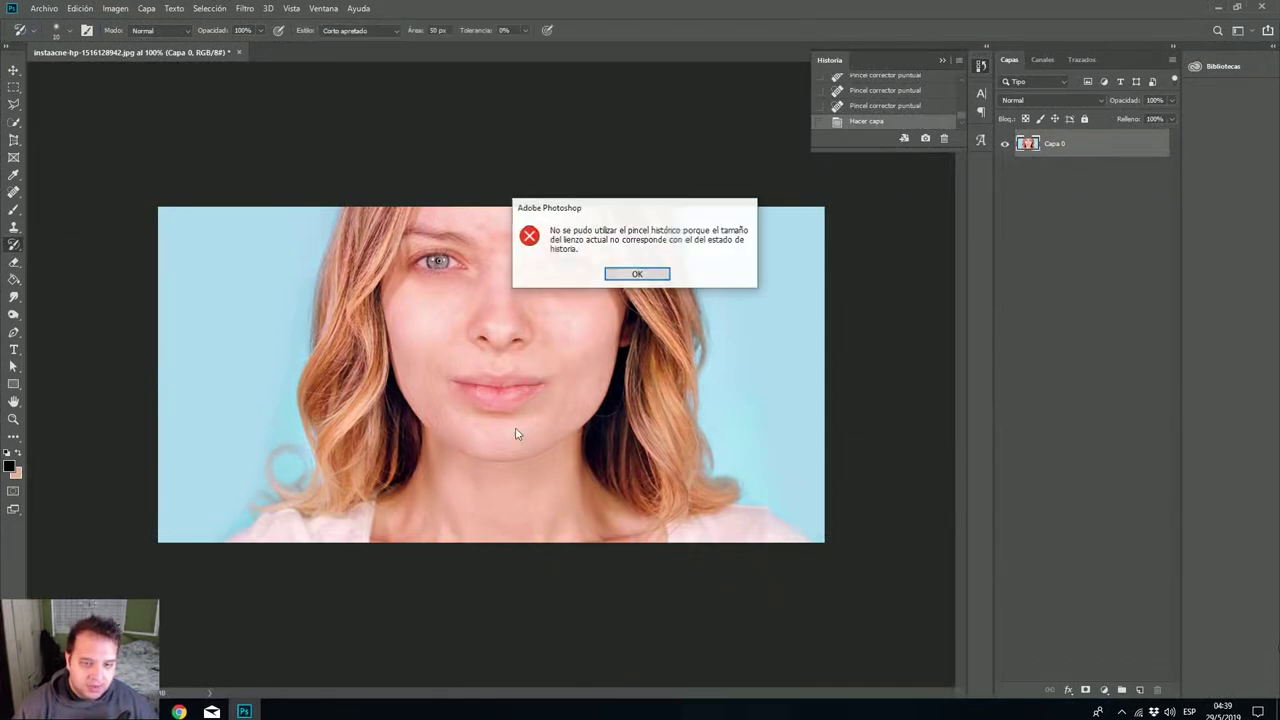
pyautogui.click(640, 275)
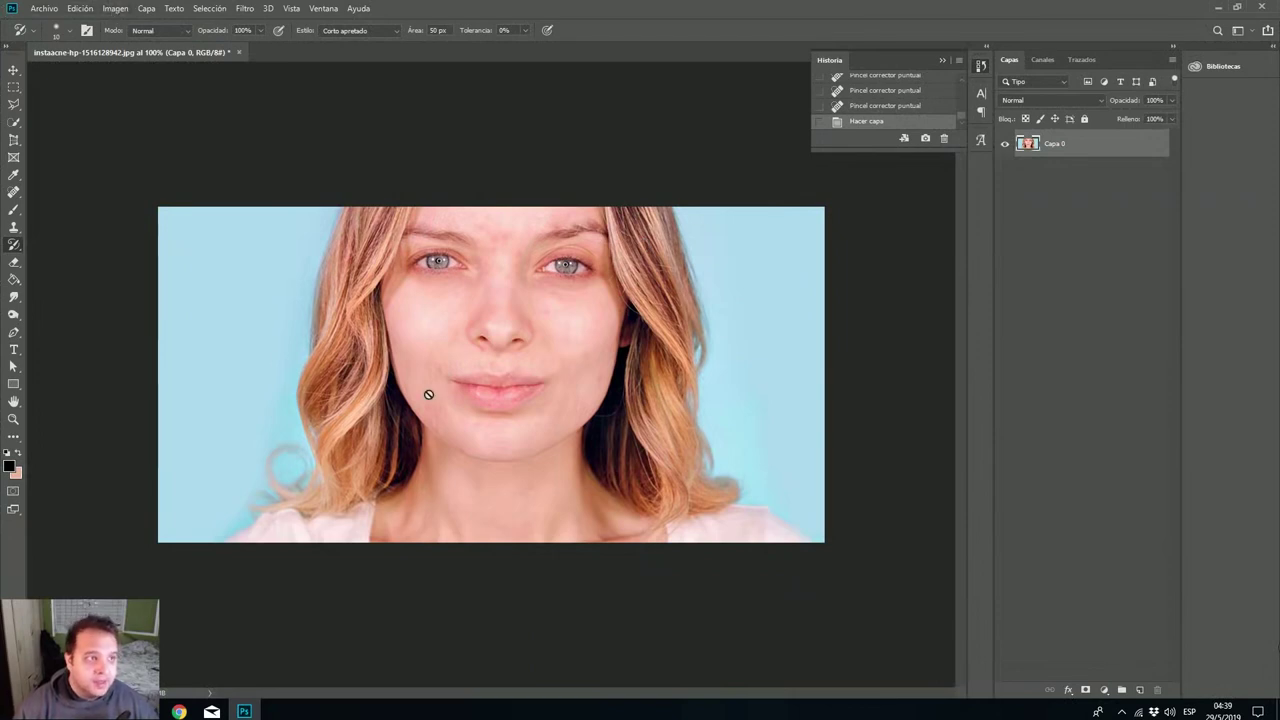
# Check the image's pixel dimensions and resolution without changing them.
pyautogui.click(115, 9)
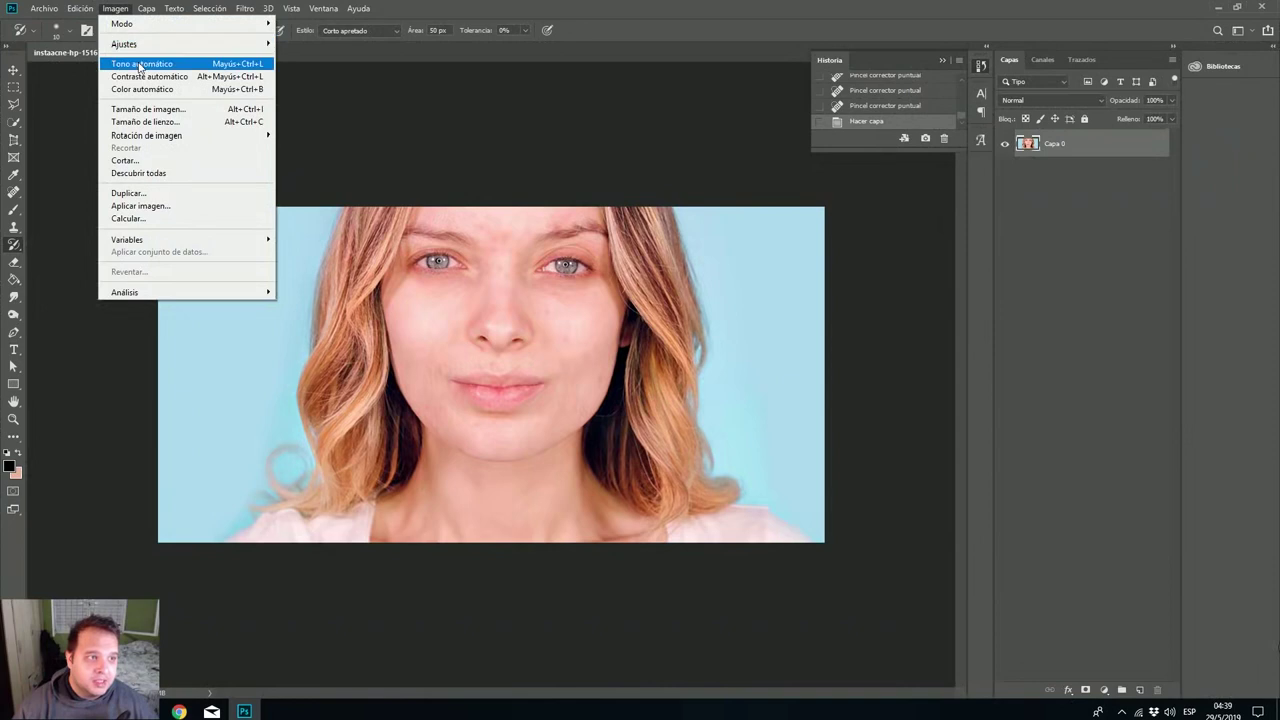
pyautogui.click(146, 109)
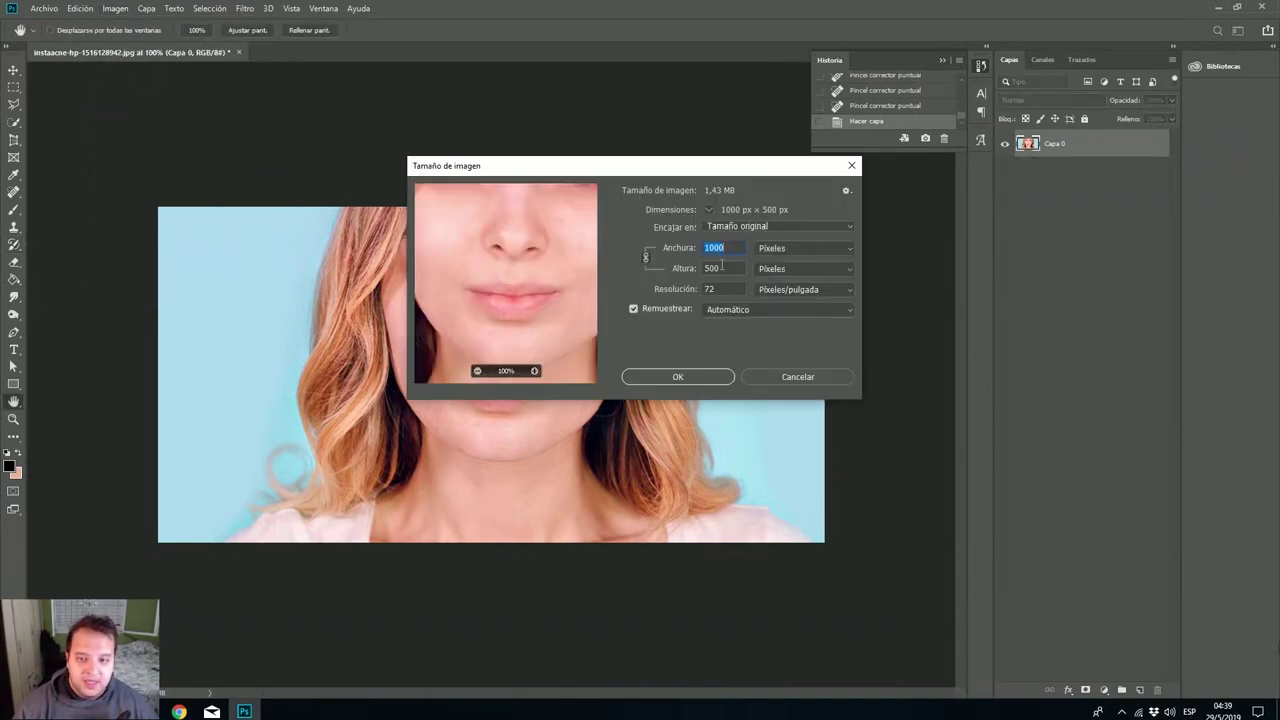
pyautogui.click(805, 374)
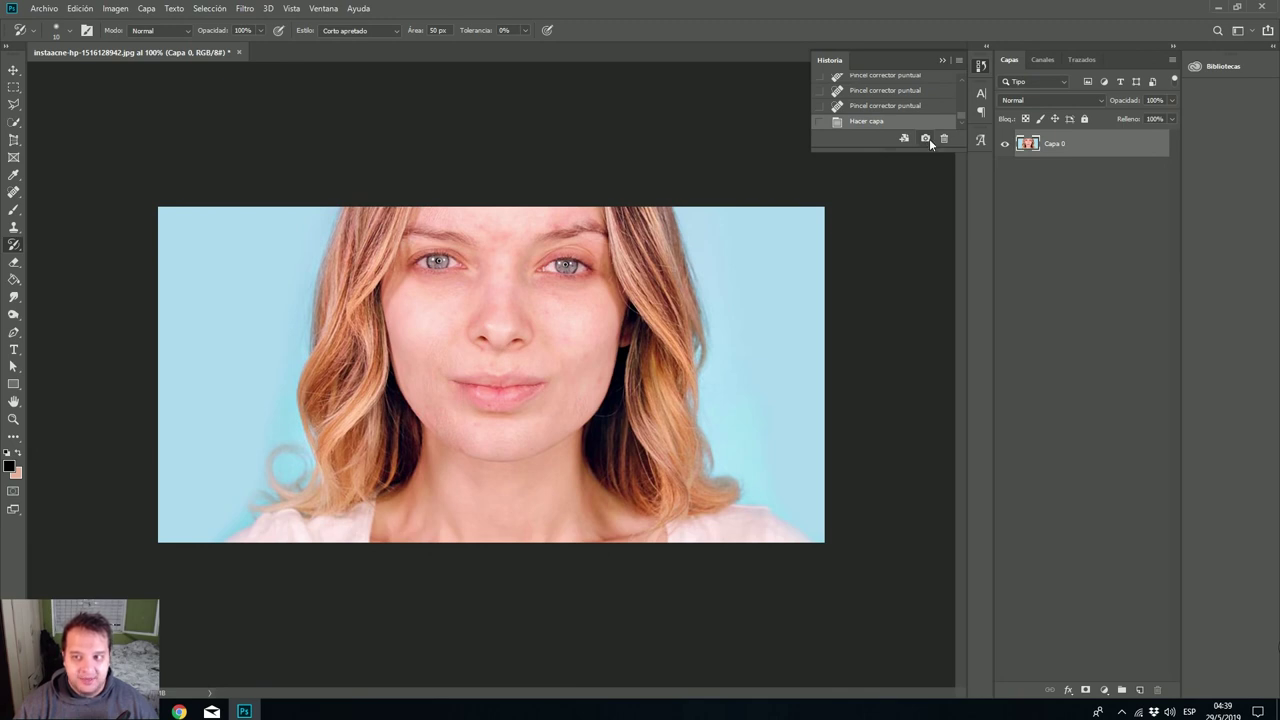
# Save a history snapshot of the retouched portrait and revert the document to its originally opened state.
pyautogui.scroll(1, 930, 96)
pyautogui.scroll(5, 930, 102)
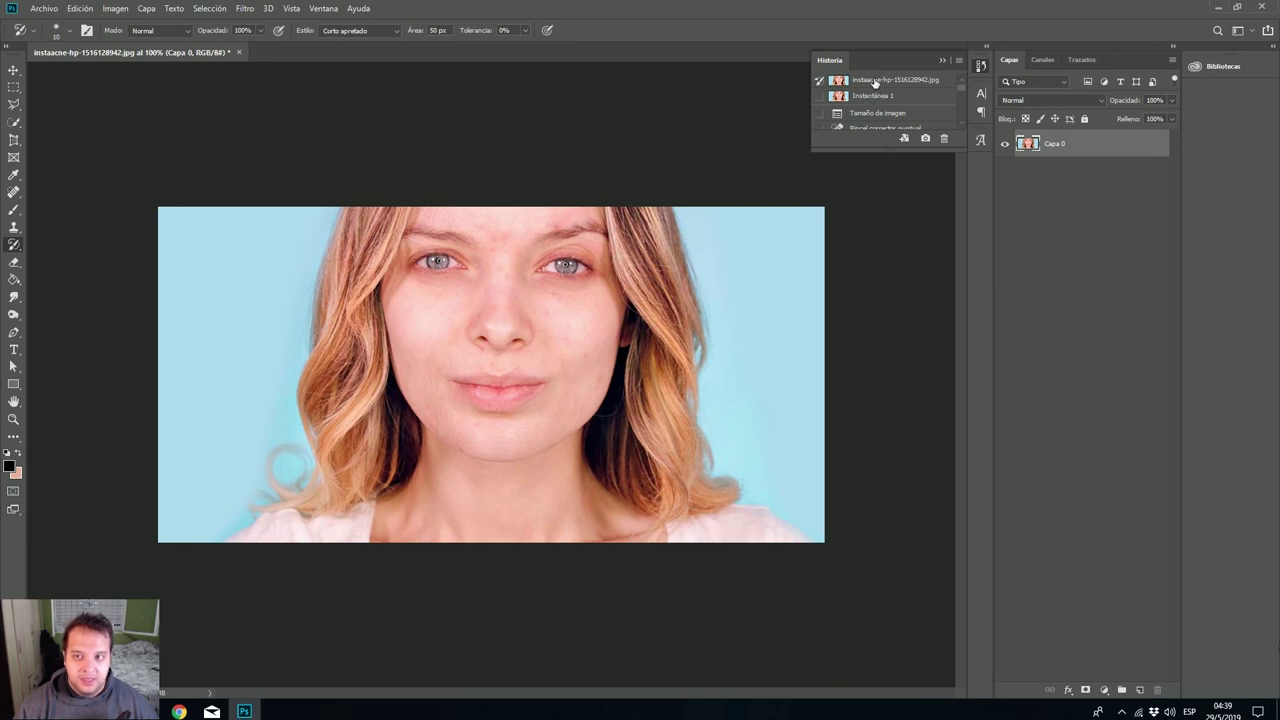
pyautogui.click(875, 82)
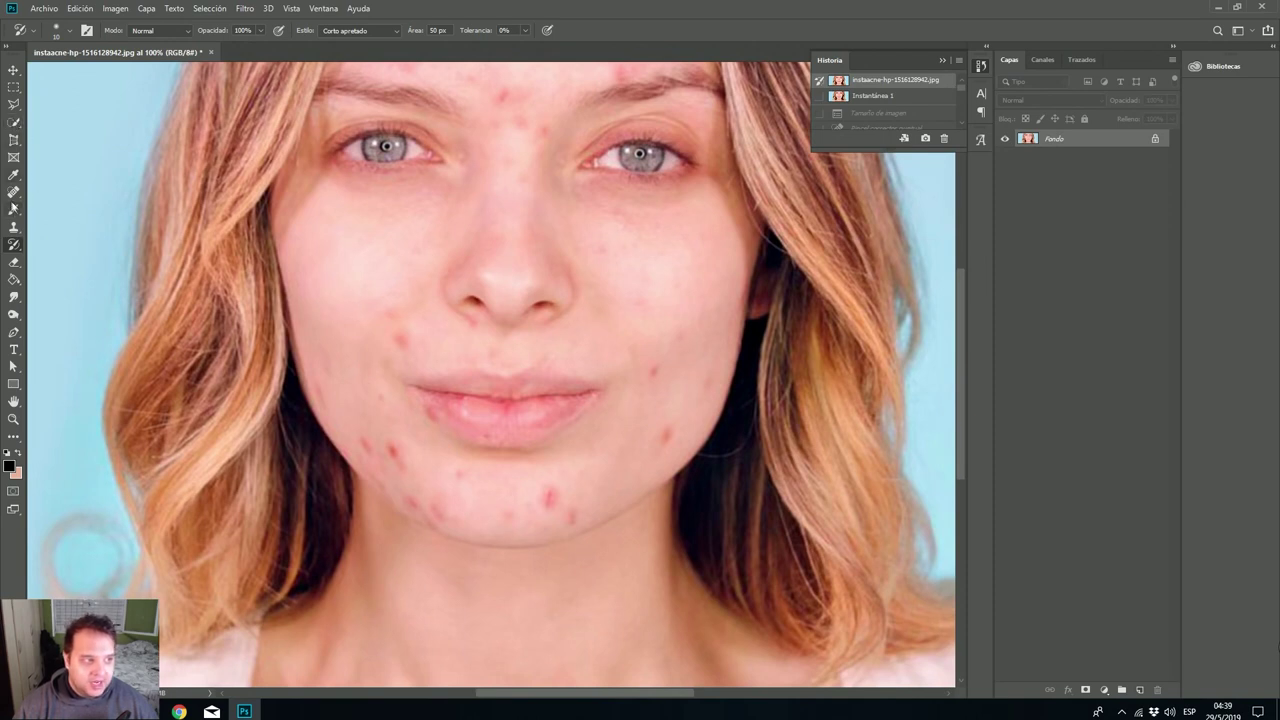
# Paint a black Brush scribble over the blemishes between the mouth and the jaw.
pyautogui.click(15, 211)
pyautogui.rightClick(416, 425)
pyautogui.moveTo(490, 460); pyautogui.dragTo(497, 461)
pyautogui.moveTo(380, 432); pyautogui.dragTo(431, 497)
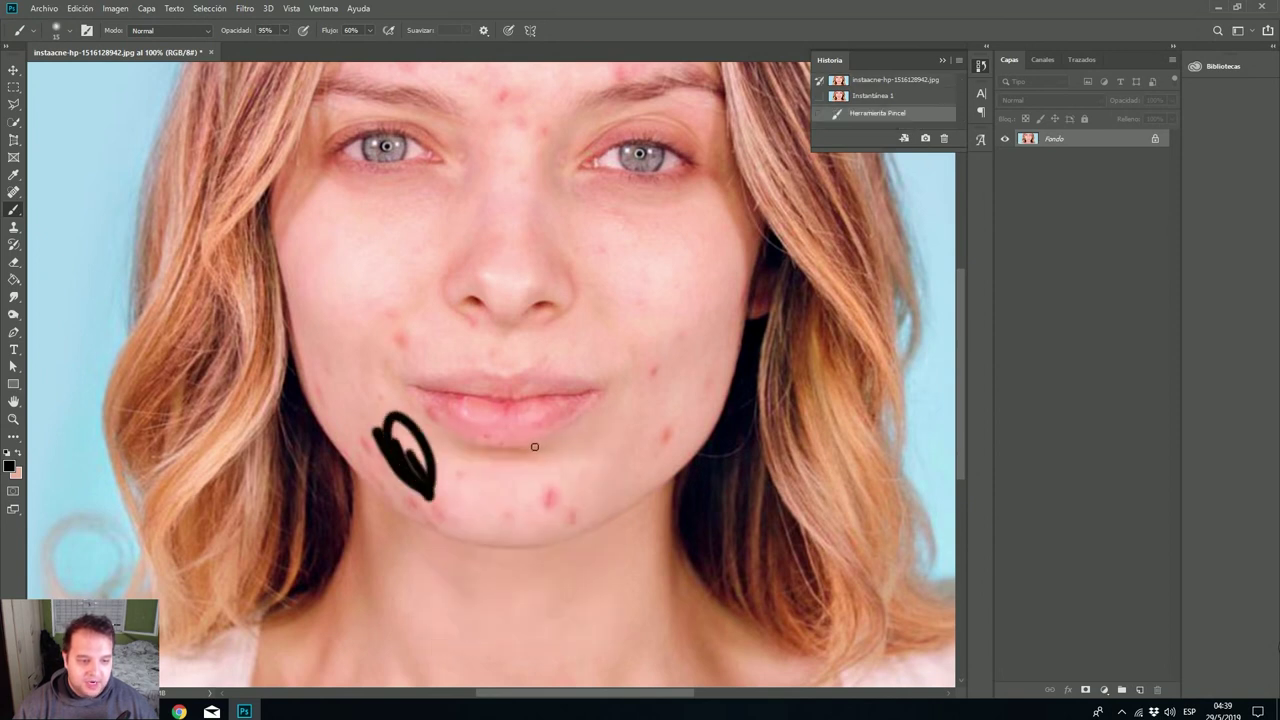
# Paint over the black scribble with the History Brush to restore the original skin beneath it.
pyautogui.press('y')
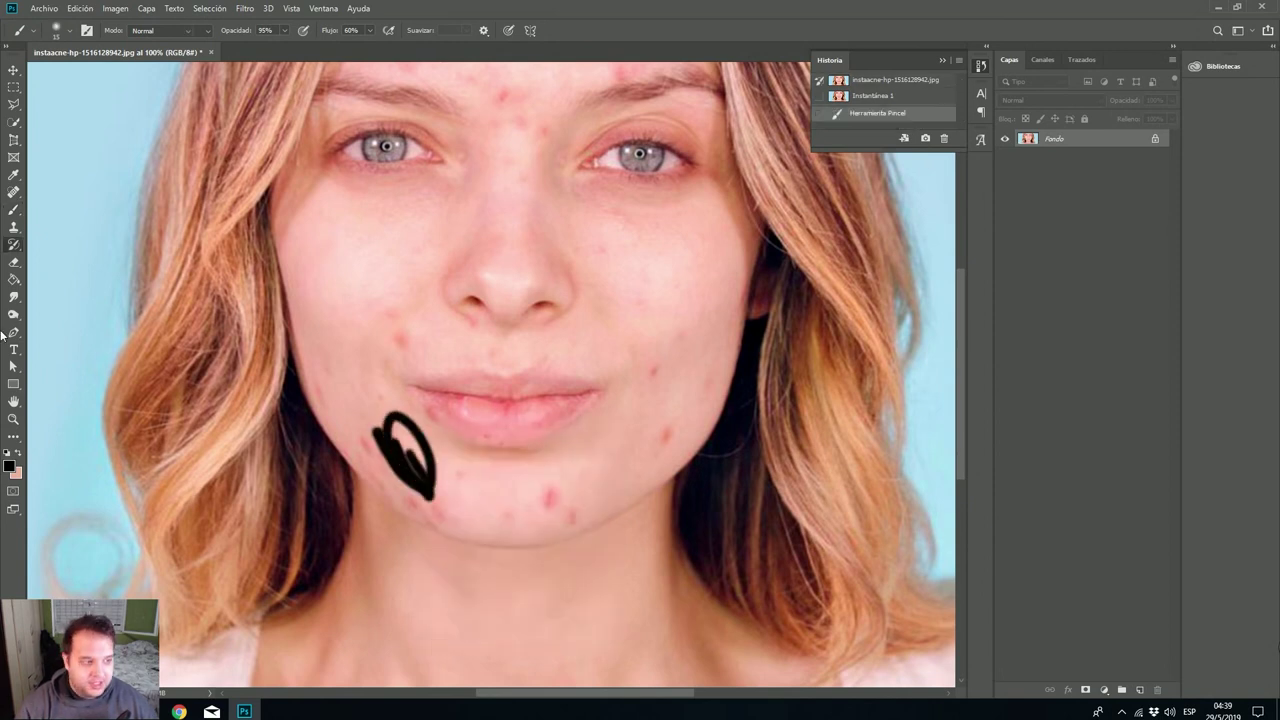
pyautogui.rightClick(20, 246)
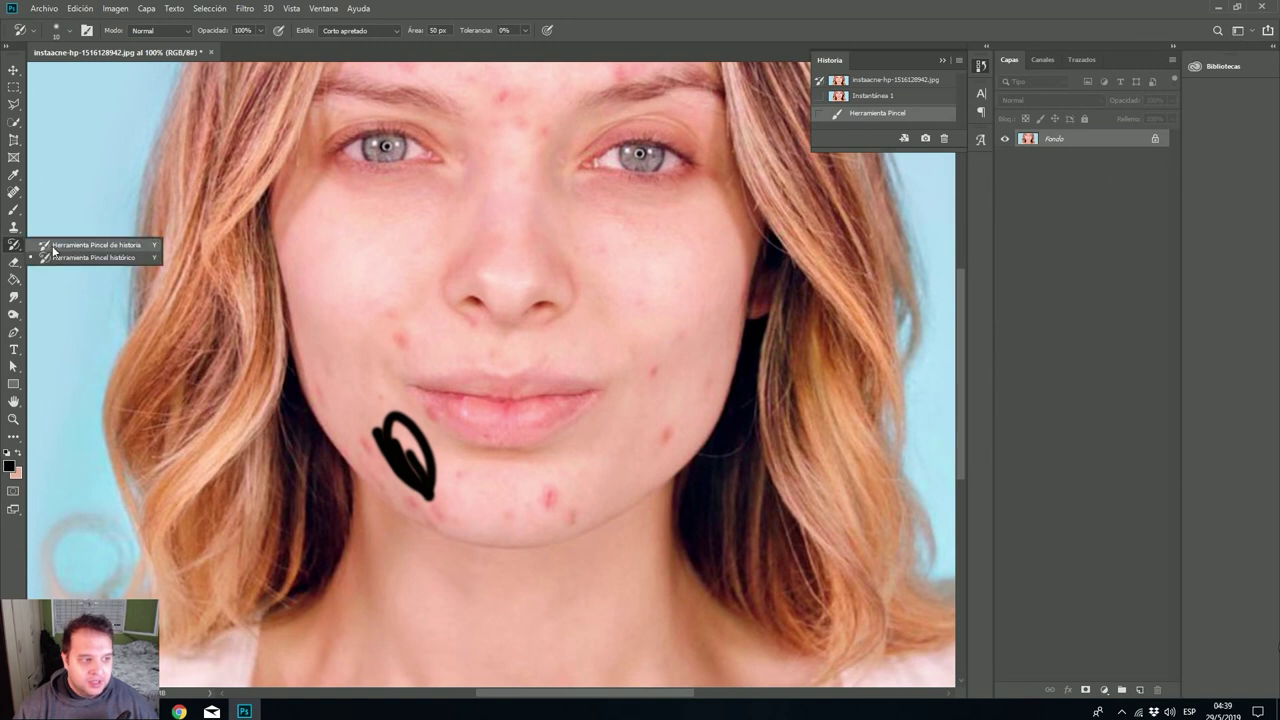
pyautogui.hotkey('ctrl', 'z')
pyautogui.rightClick(363, 403)
pyautogui.click(357, 408)
pyautogui.moveTo(390, 416)
pyautogui.mouseDown()
pyautogui.moveTo(430, 495)
pyautogui.moveTo(391, 420)
pyautogui.moveTo(430, 460)
pyautogui.moveTo(371, 400)
pyautogui.mouseUp()
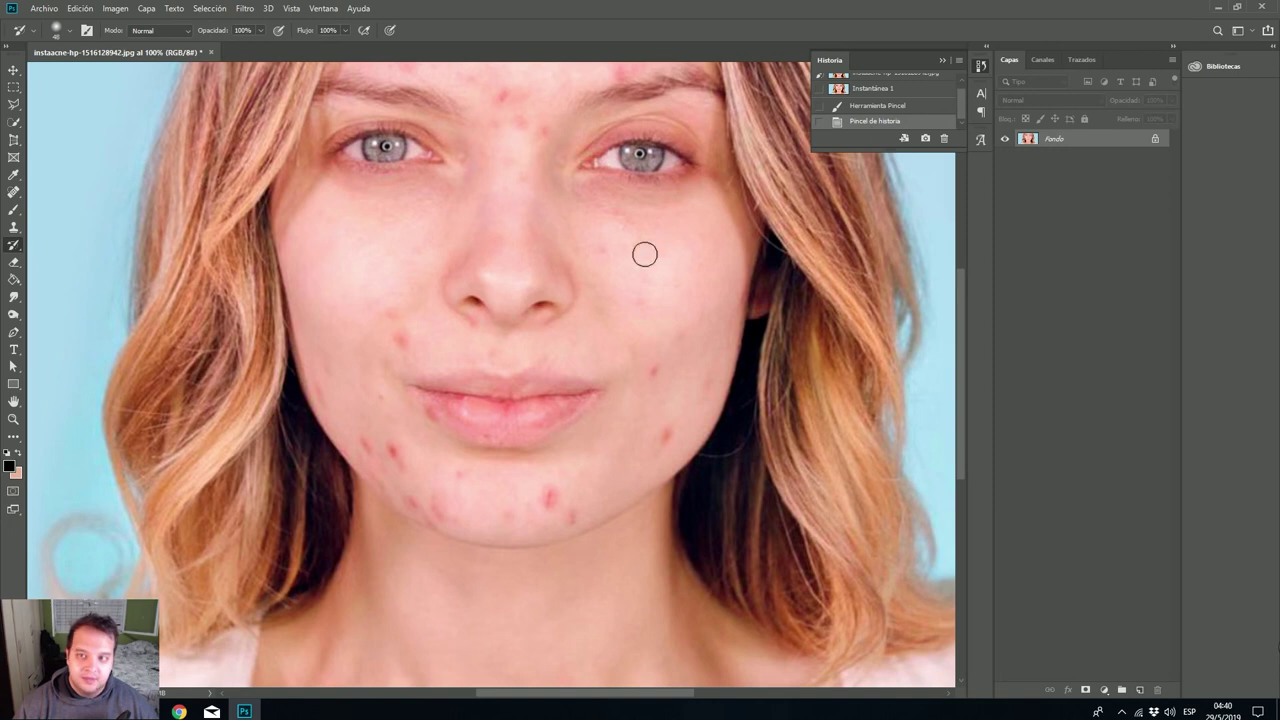
# Return to the saved snapshot of the retouched portrait and create an inverted duplicate of its layer.
pyautogui.click(880, 90)
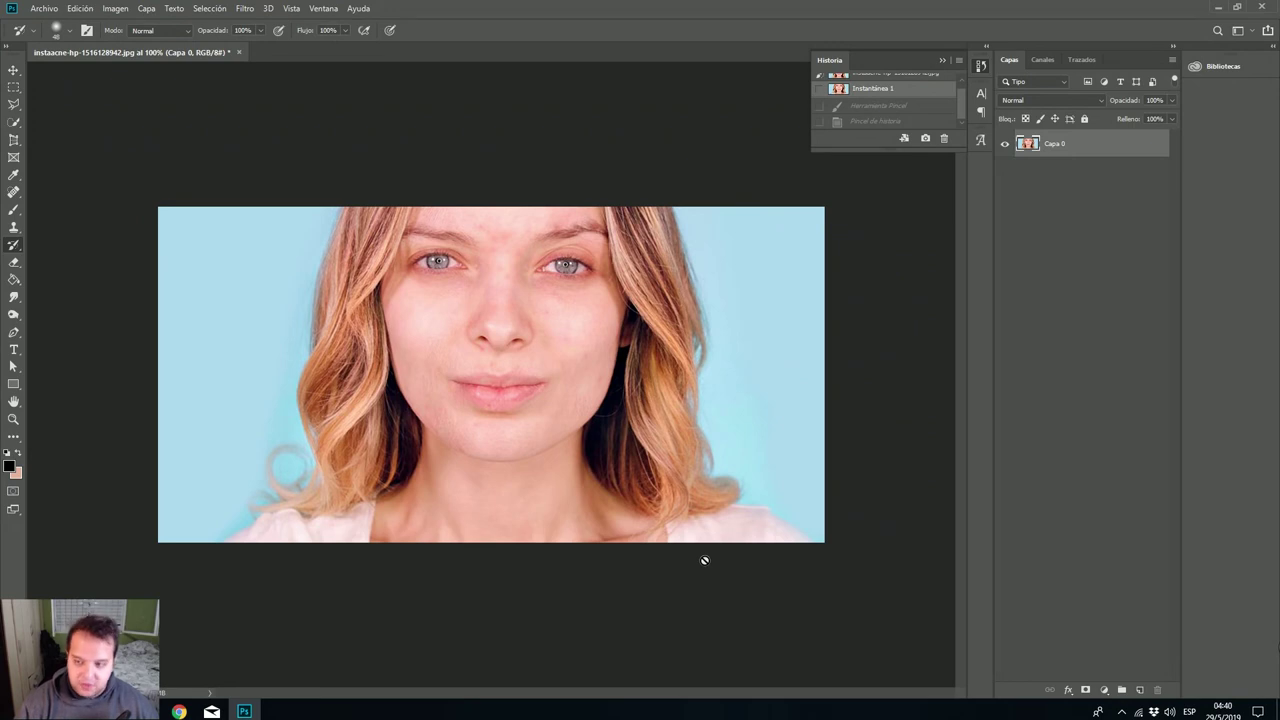
pyautogui.hotkey('ctrl', 'j')
pyautogui.hotkey('ctrl', 'i')
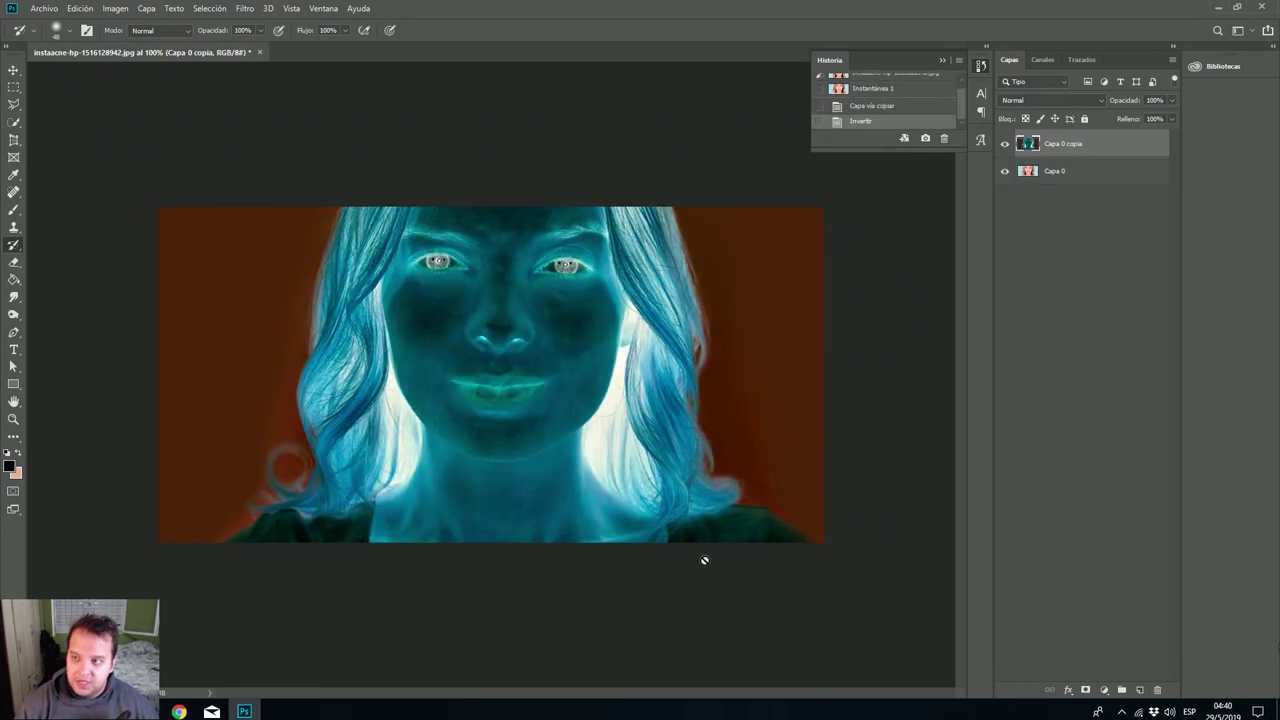
# Set the inverted copy's blend mode to Luz intensa (Vivid Light), keeping its opacity at 100%.
pyautogui.click(1113, 104)
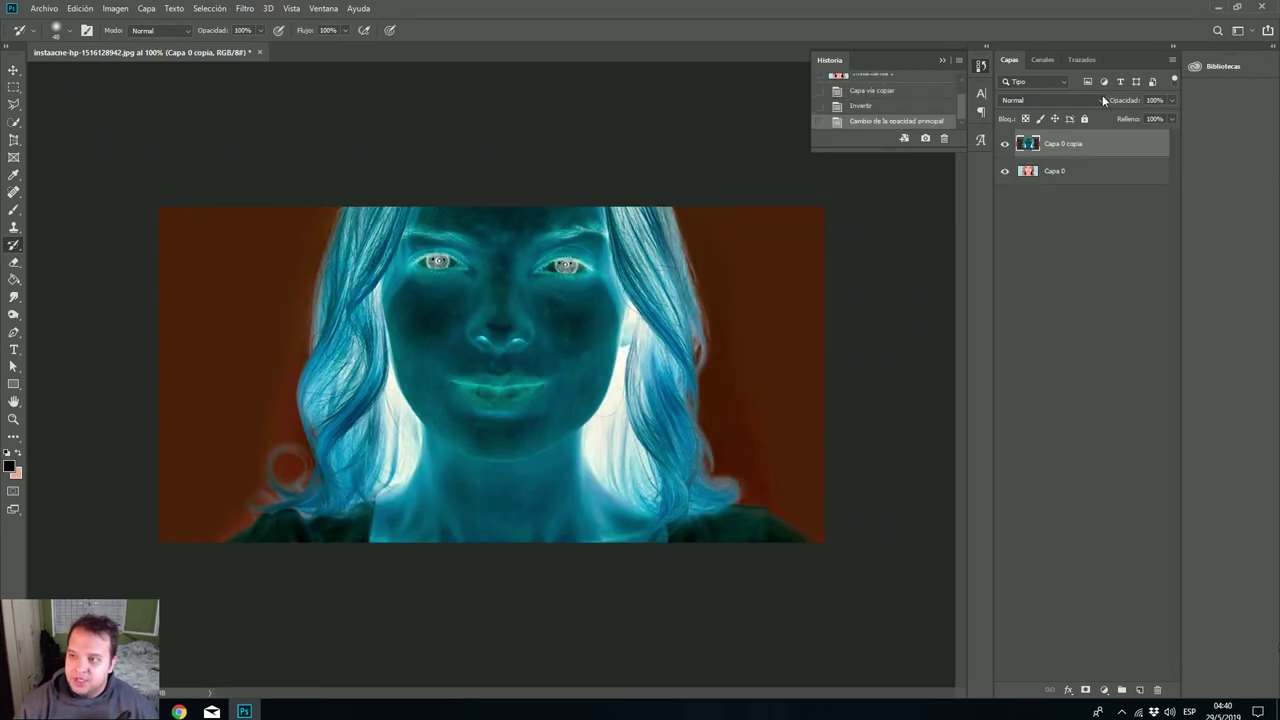
pyautogui.click(1102, 97)
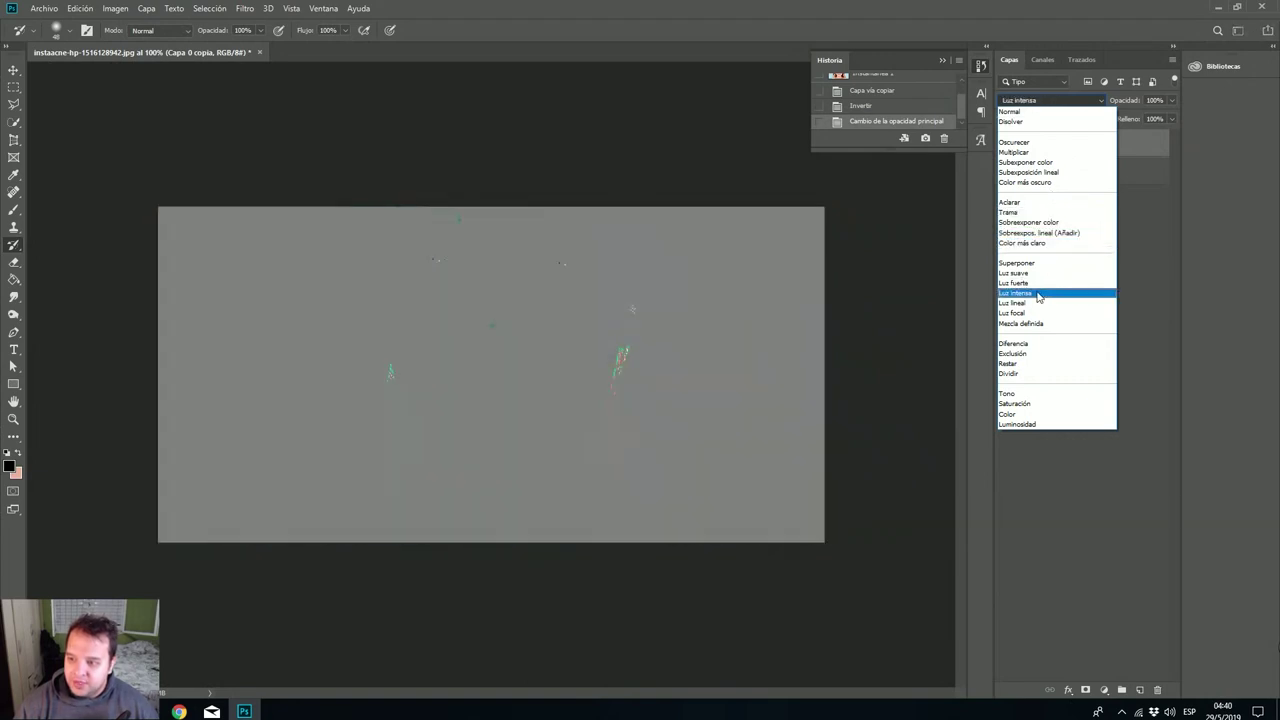
pyautogui.click(1040, 293)
# Apply a Paso alto (High Pass) filter with an 18 px radius to the inverted copy.
pyautogui.click(246, 9)
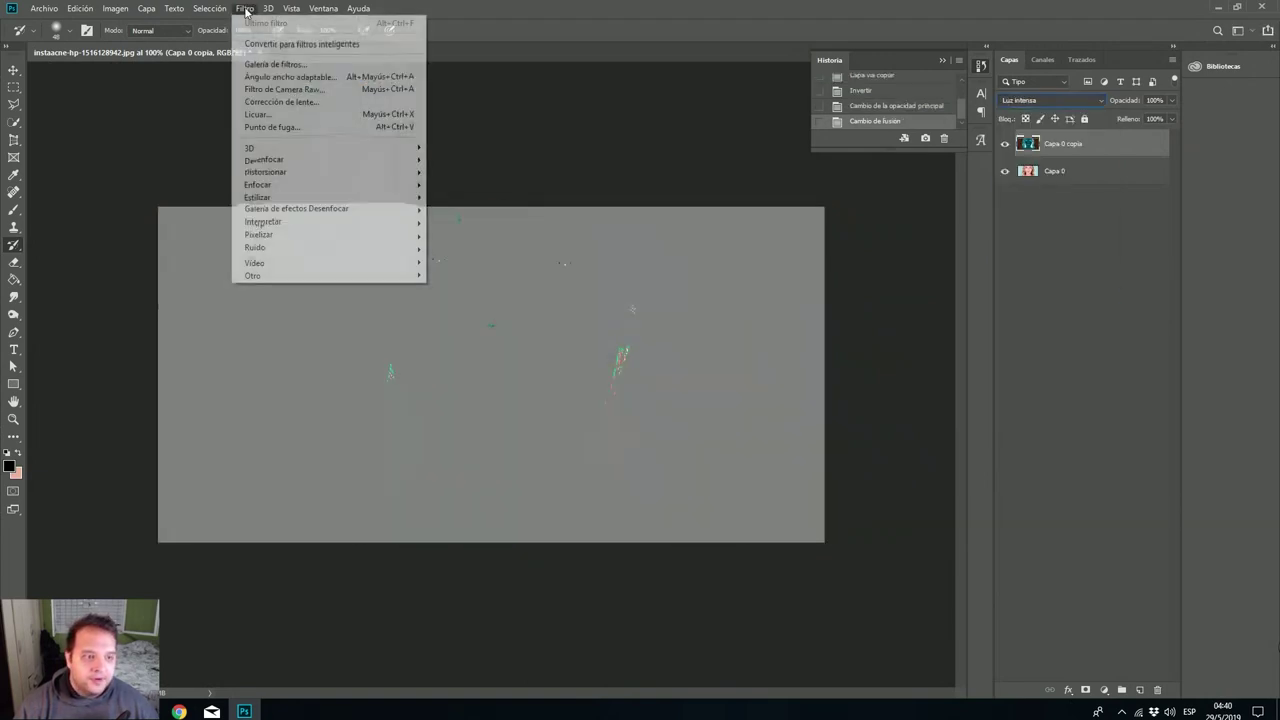
pyautogui.moveTo(323, 276)
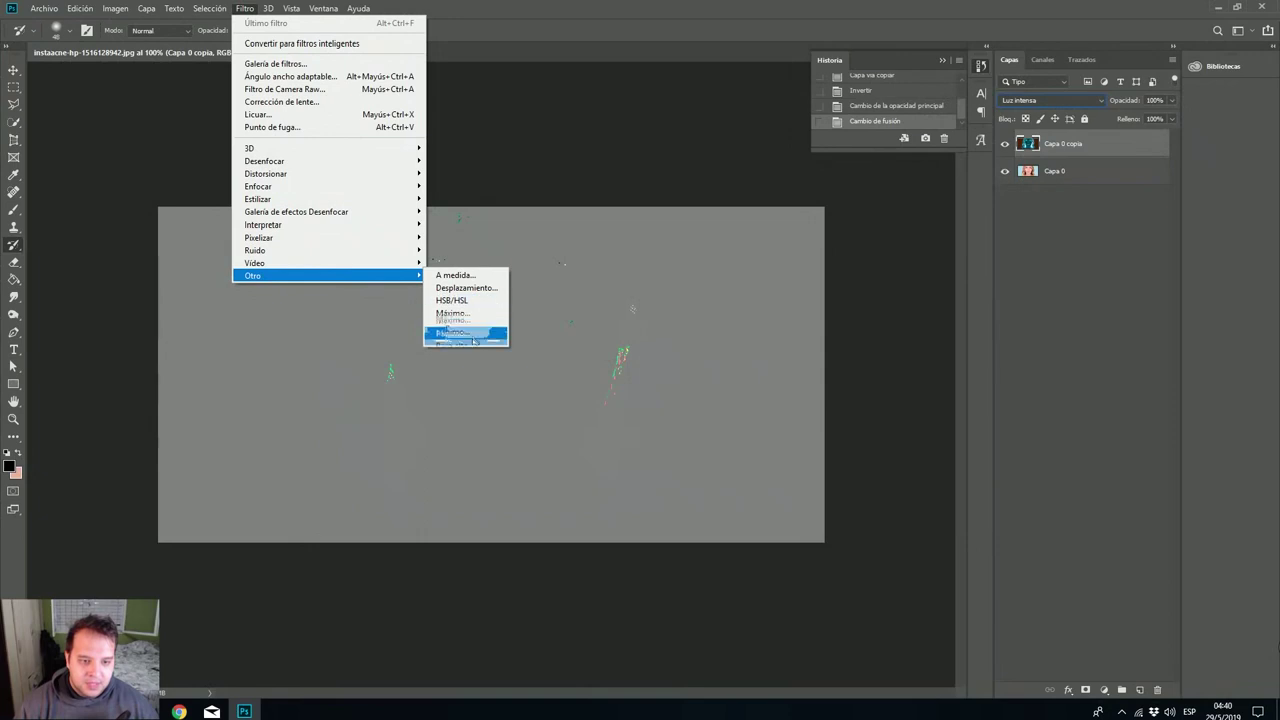
pyautogui.click(472, 338)
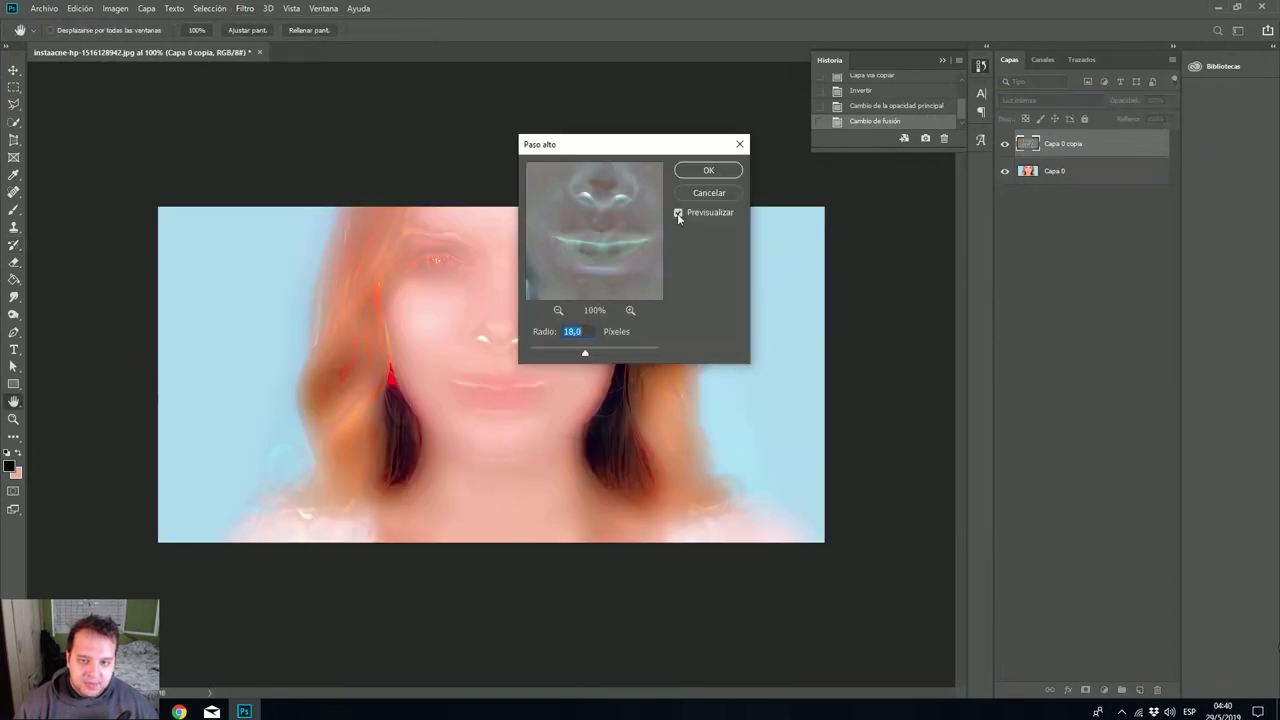
pyautogui.click(716, 175)
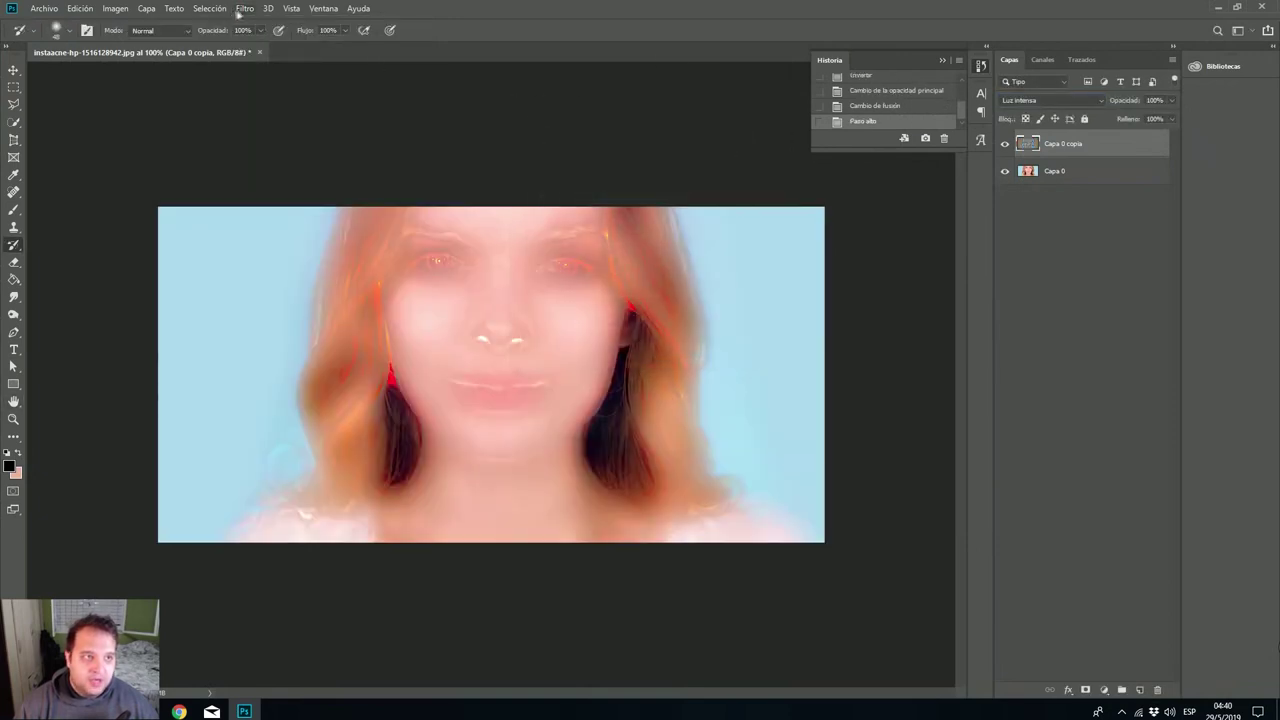
# Apply a Gaussian blur with a 3.4 px radius to the inverted copy.
pyautogui.click(244, 9)
pyautogui.moveTo(330, 161)
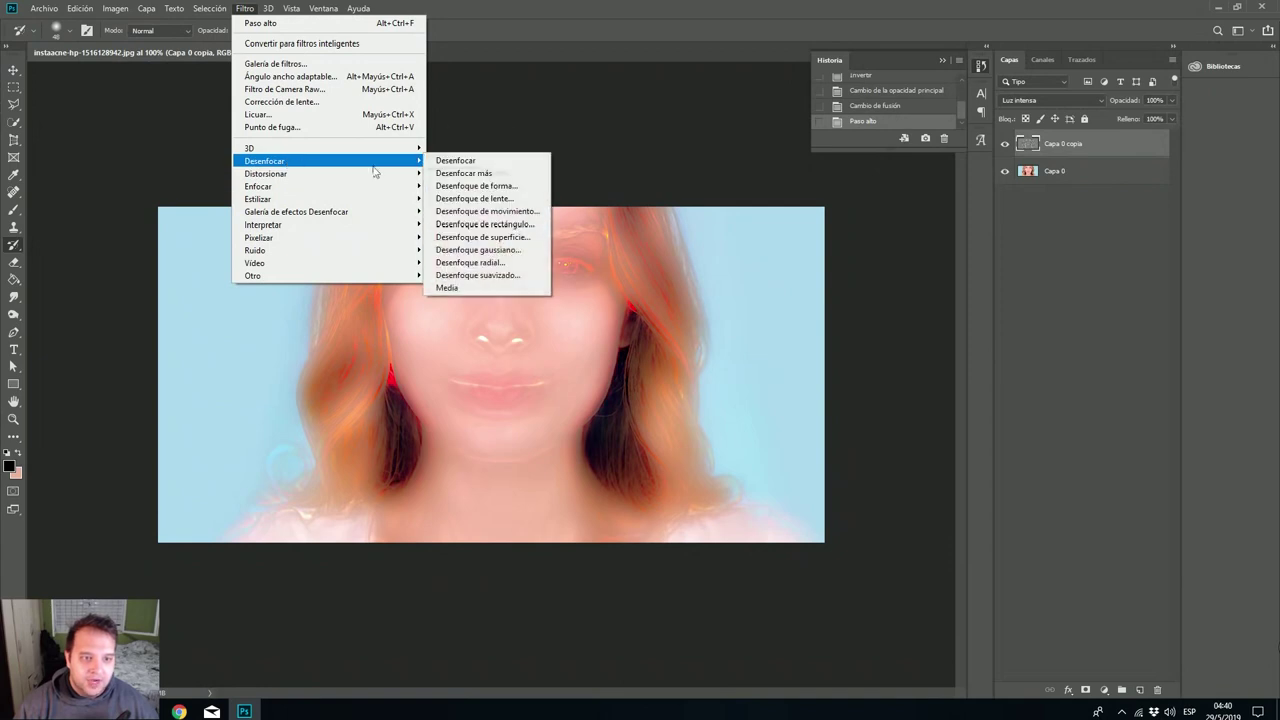
pyautogui.click(480, 249)
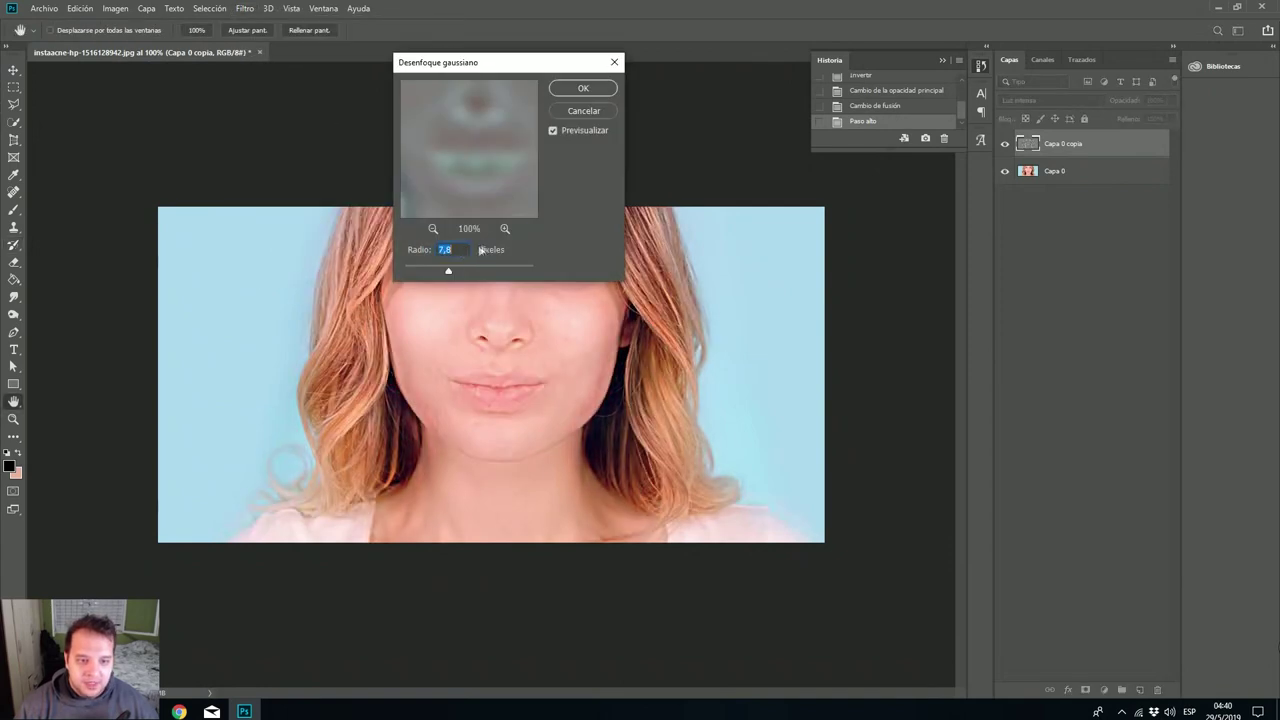
pyautogui.moveTo(442, 268); pyautogui.dragTo(428, 272)
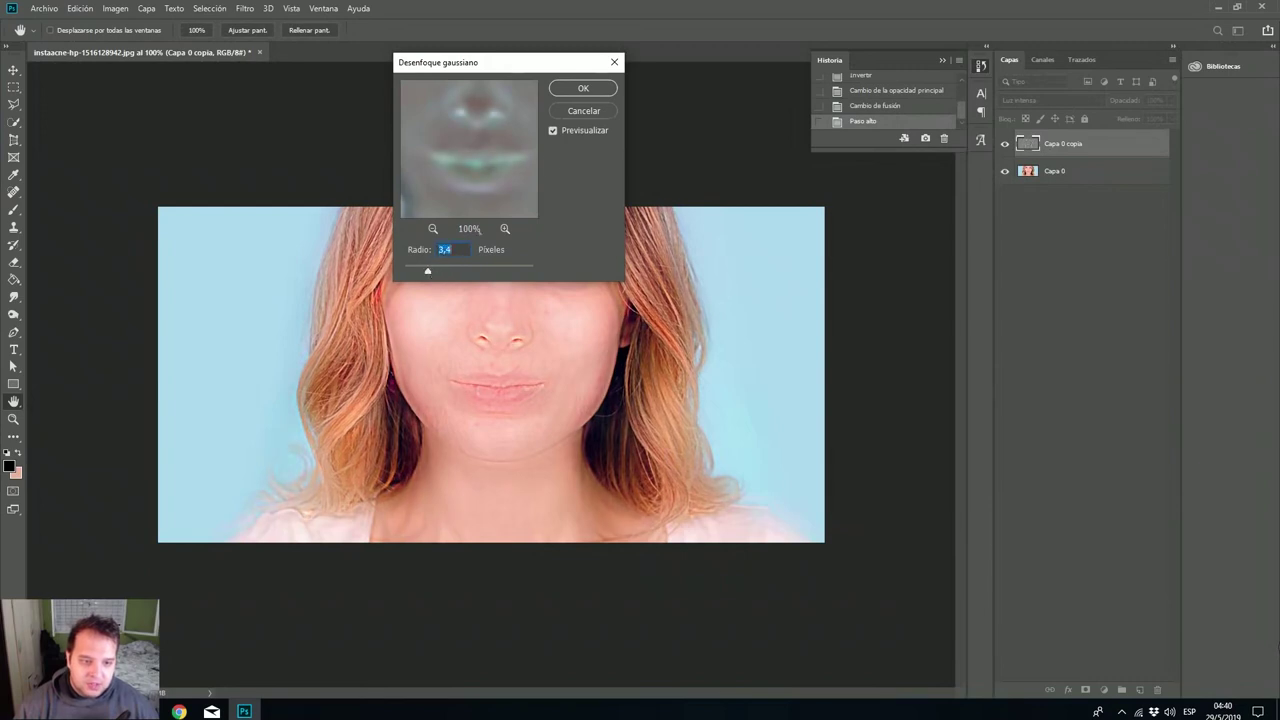
pyautogui.click(584, 89)
pyautogui.press('y')
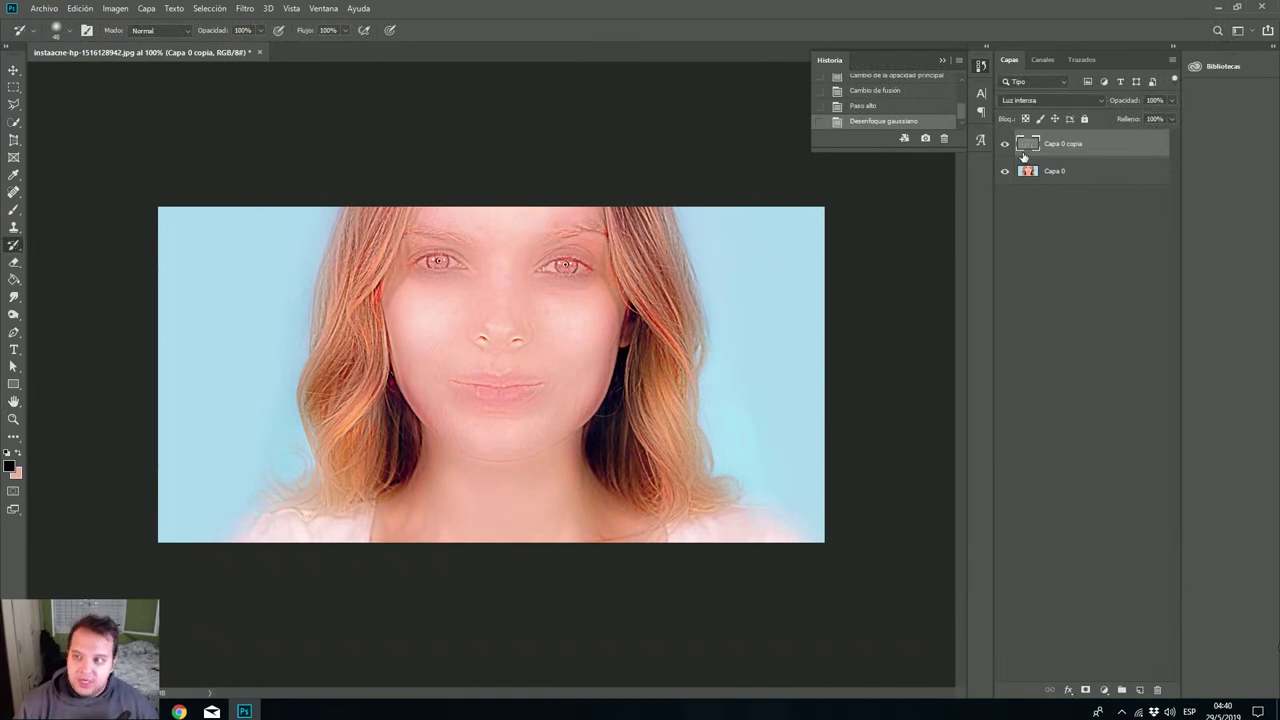
# Add a layer mask that hides the entire skin-smoothing copy.
pyautogui.click(153, 10)
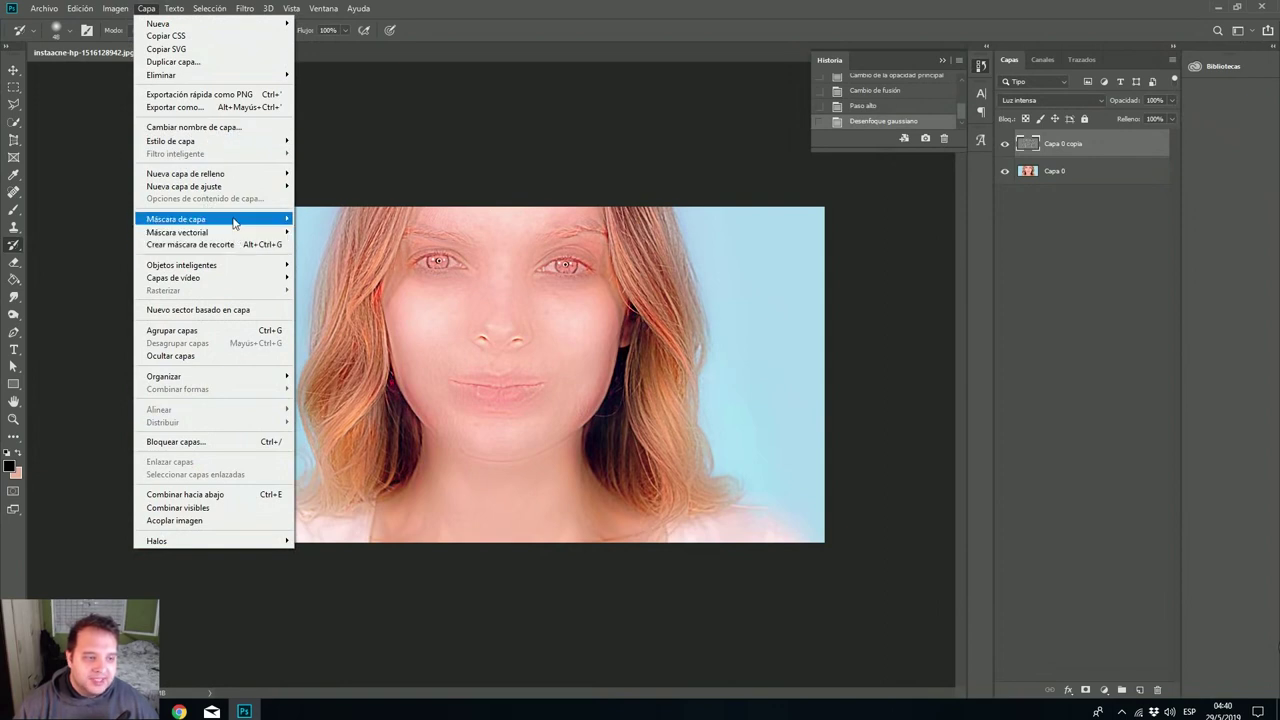
pyautogui.moveTo(250, 219)
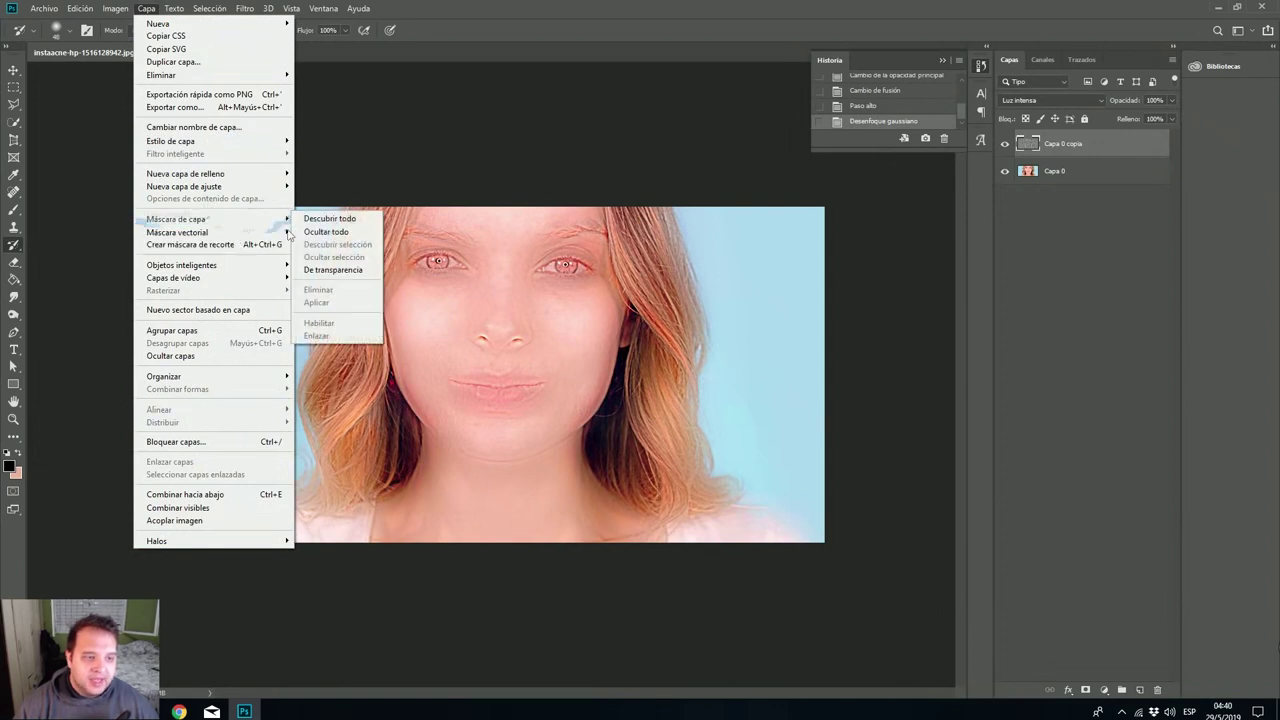
pyautogui.click(354, 233)
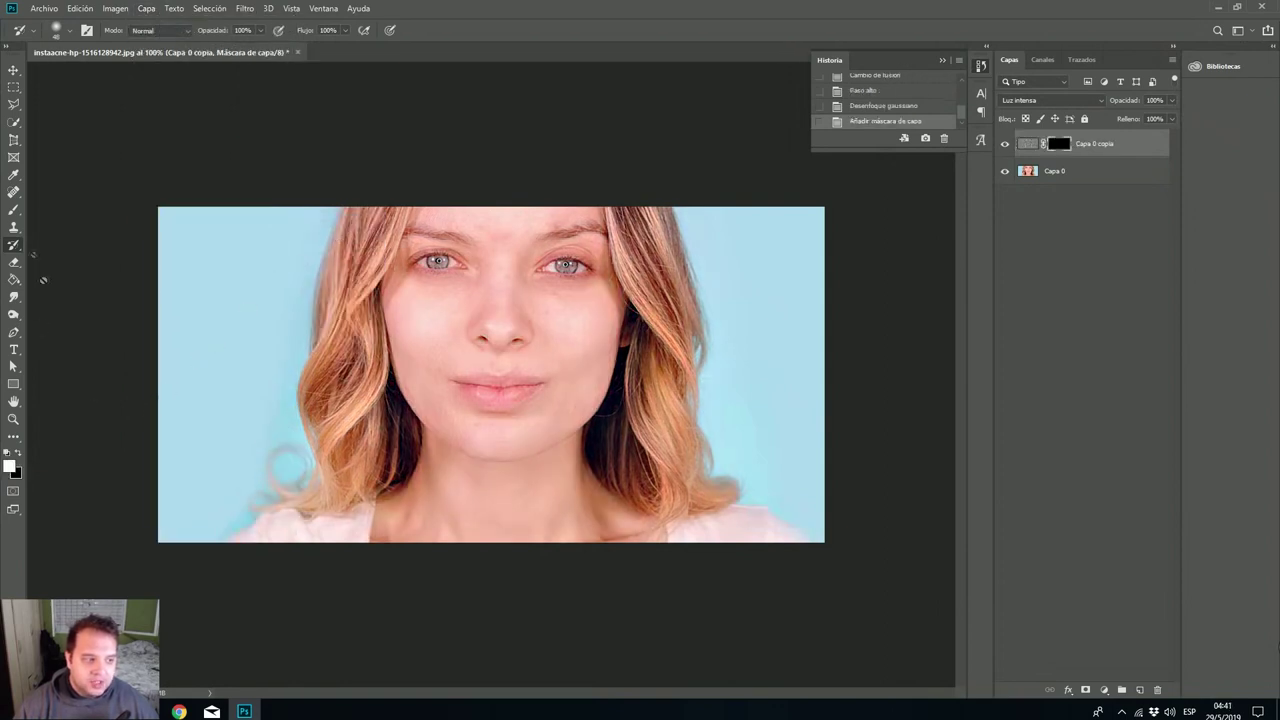
# Paint white on the layer mask with a soft 35 px Brush over the cheeks, chin, forehead and nose to reveal the smoothing.
pyautogui.click(13, 209)
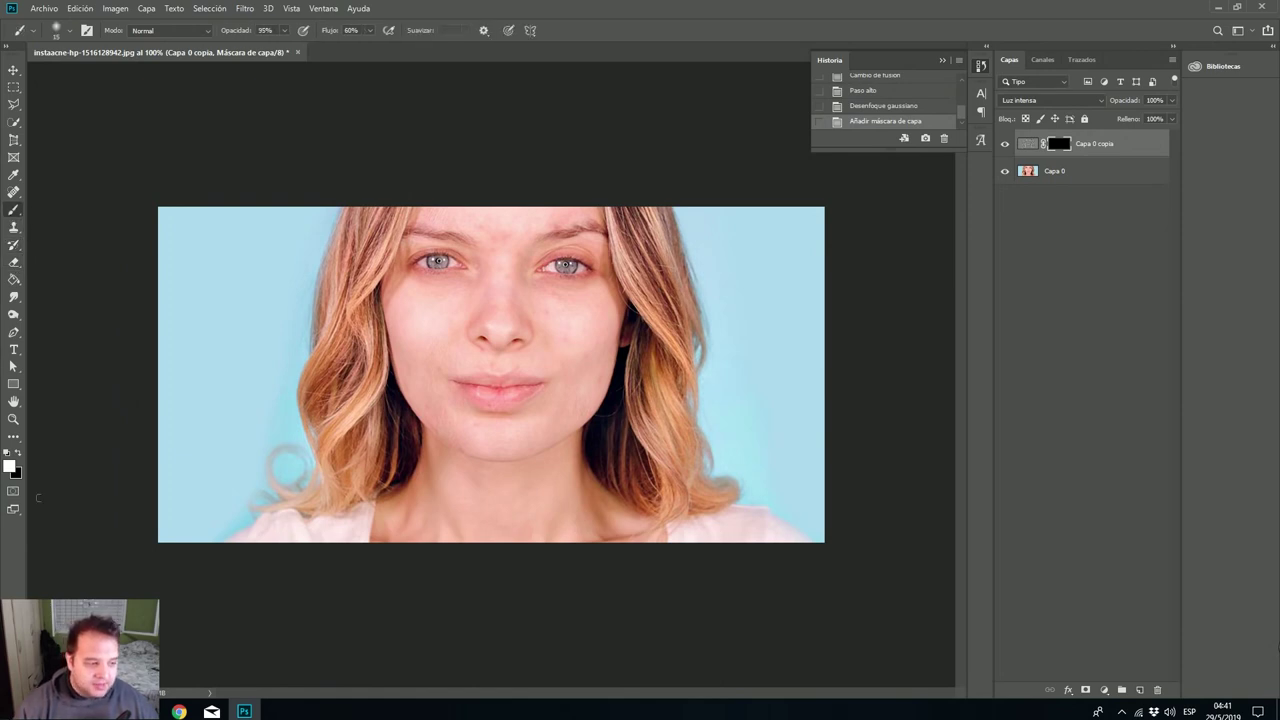
pyautogui.click(13, 470)
pyautogui.moveTo(871, 229); pyautogui.dragTo(845, 146)
pyautogui.click(1166, 194)
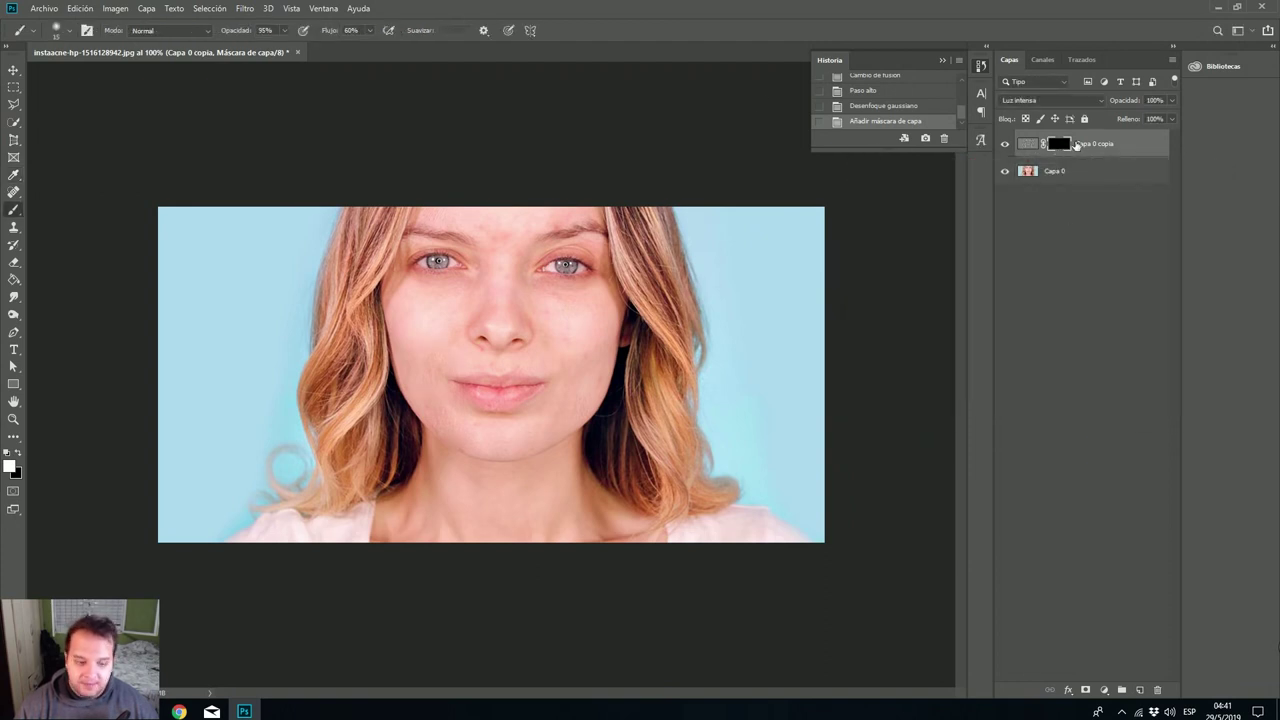
pyautogui.rightClick(586, 283)
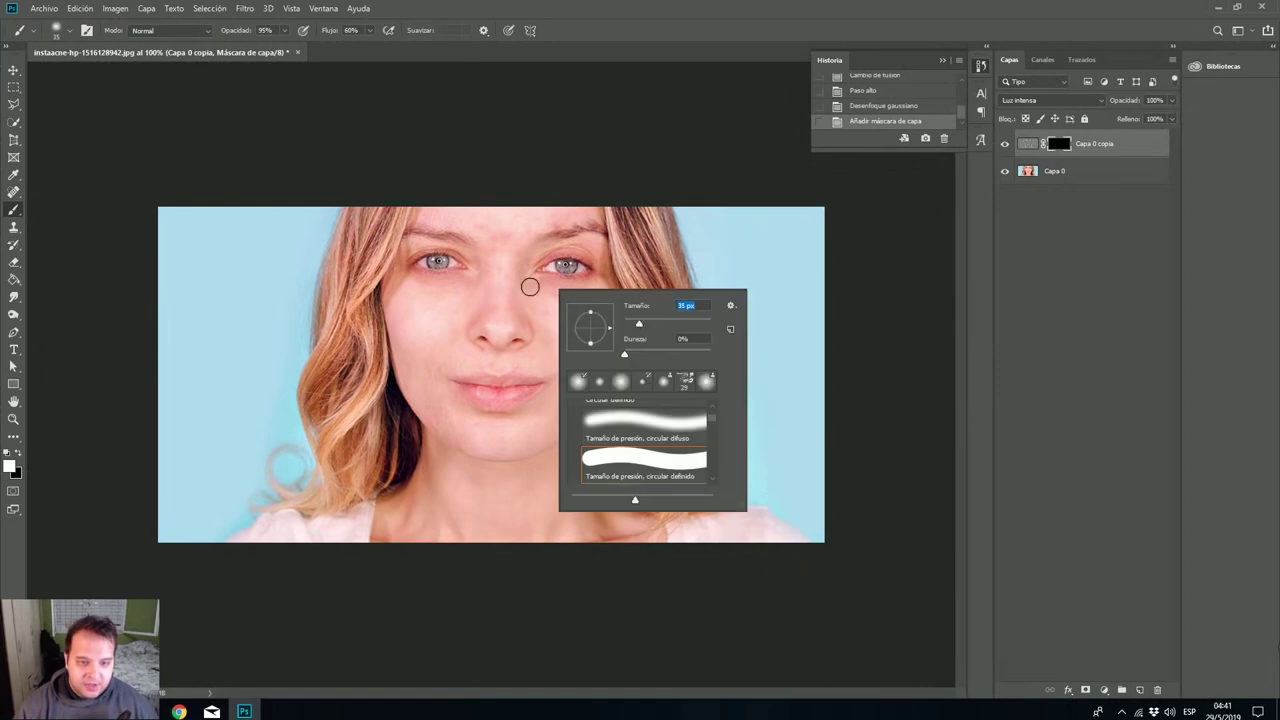
pyautogui.click(537, 287)
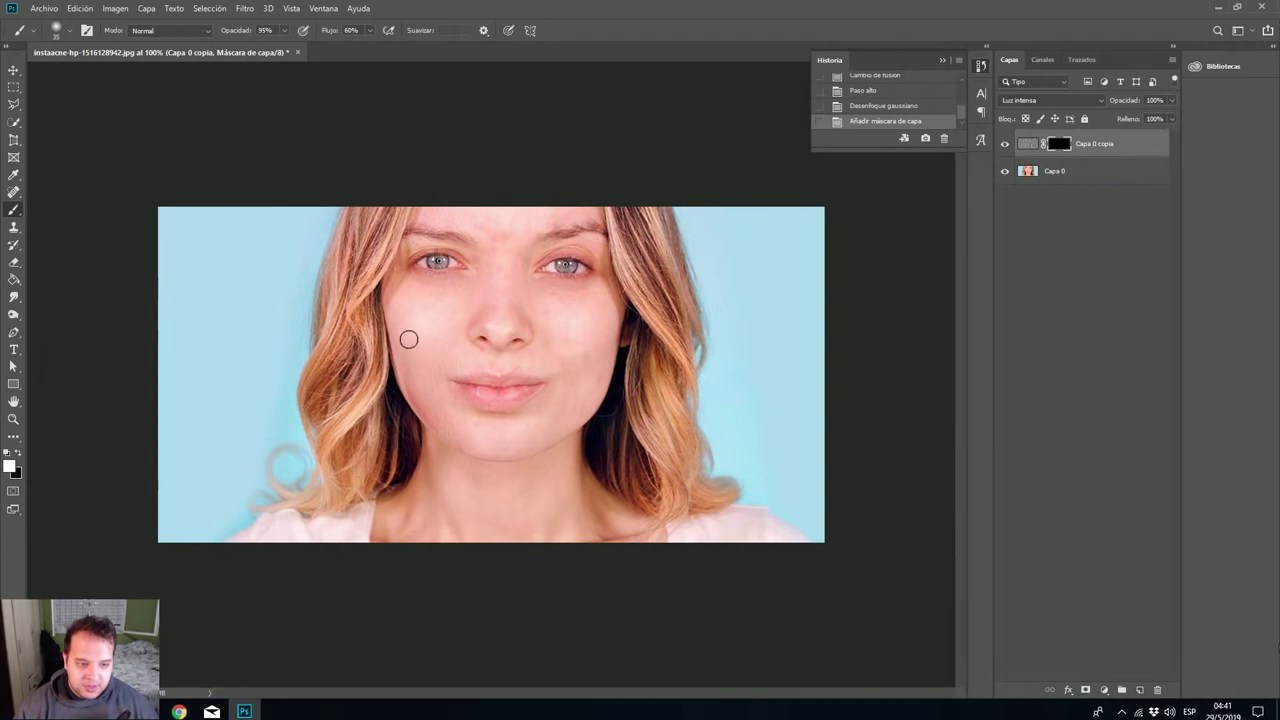
pyautogui.moveTo(406, 293); pyautogui.dragTo(420, 298)
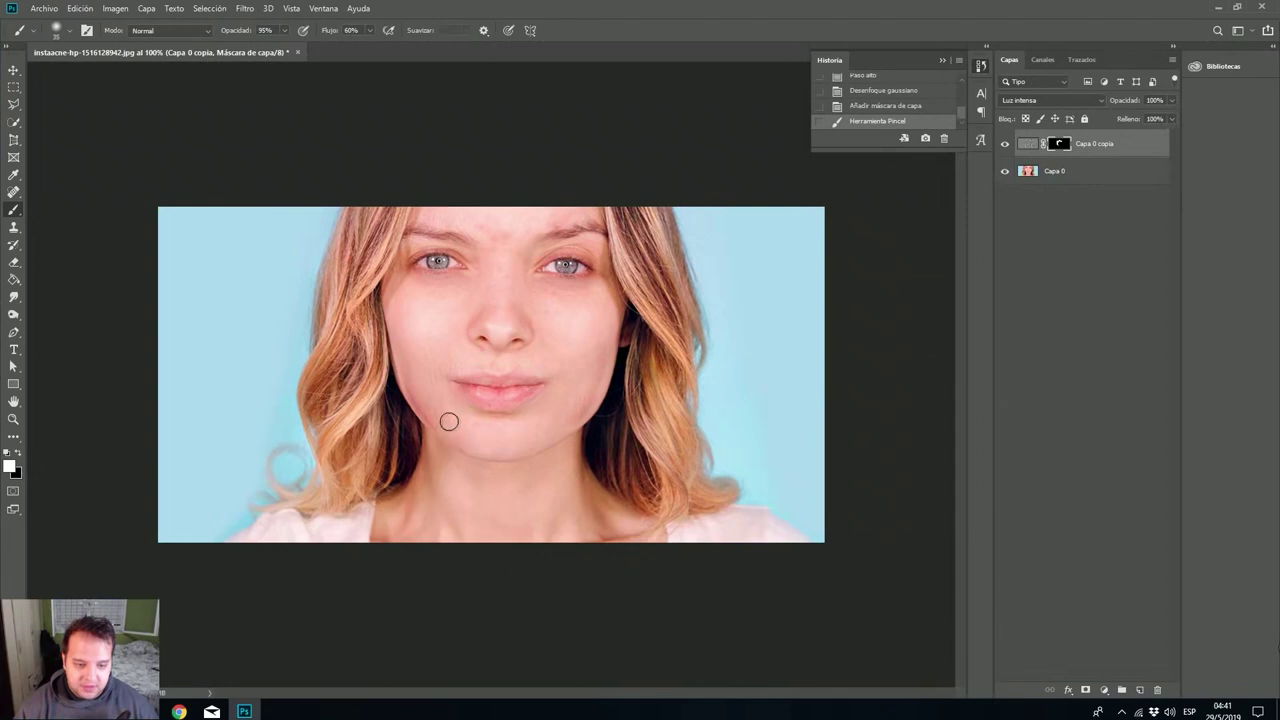
pyautogui.moveTo(513, 430)
pyautogui.mouseDown()
pyautogui.moveTo(457, 411)
pyautogui.moveTo(470, 420)
pyautogui.mouseUp()
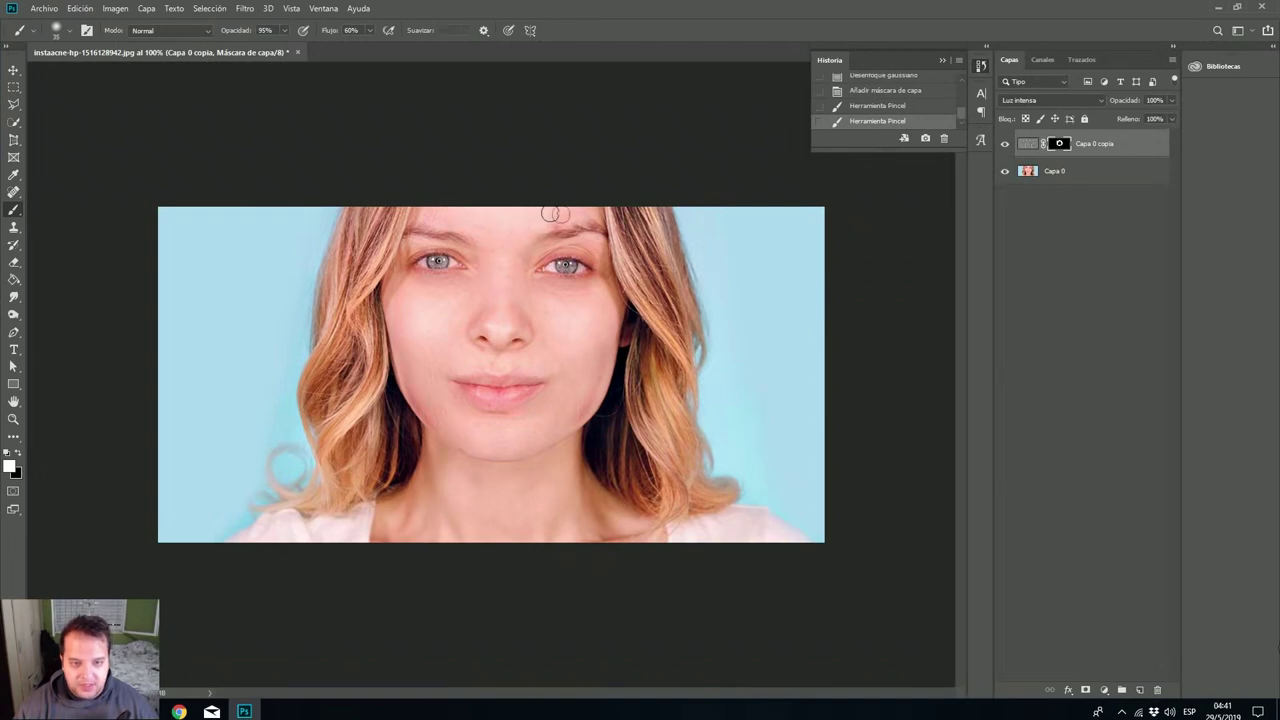
pyautogui.moveTo(485, 221)
pyautogui.mouseDown()
pyautogui.moveTo(543, 289)
pyautogui.moveTo(509, 289)
pyautogui.mouseUp()
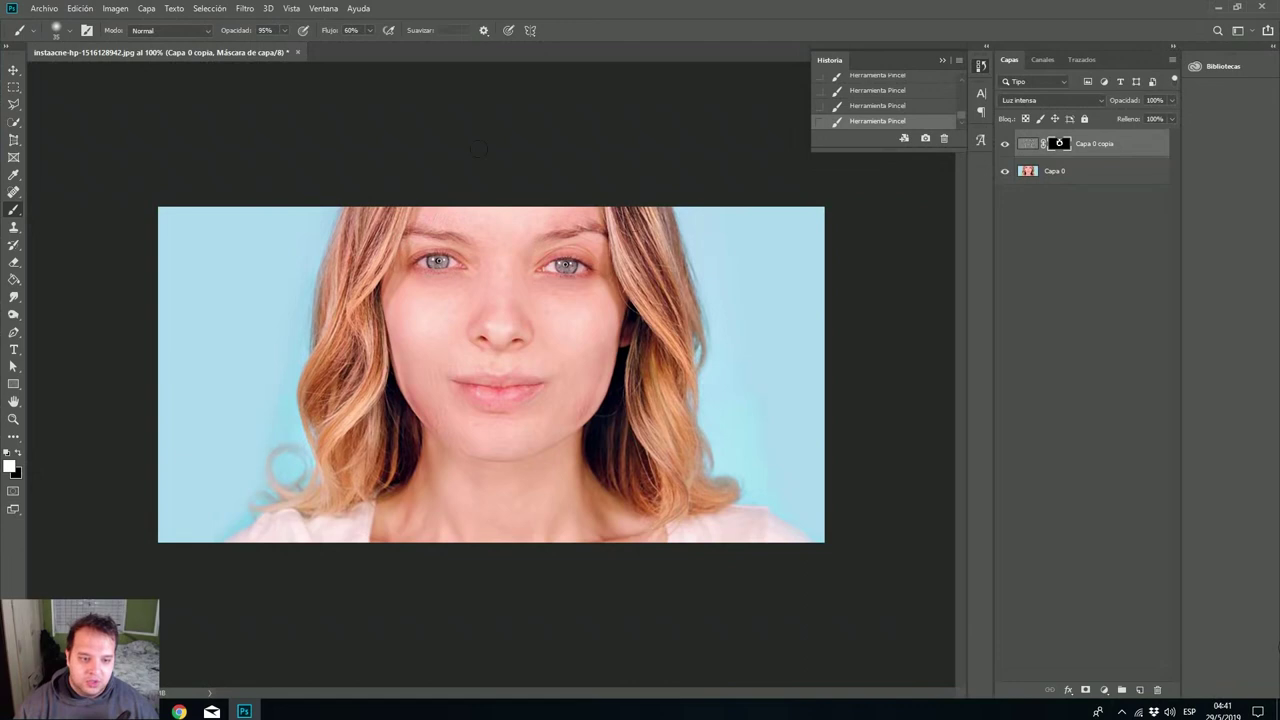
# Toggle the smoothing layer off and on to compare the skin, and merge it down into the portrait layer.
pyautogui.click(1005, 144)
pyautogui.click(1005, 144)
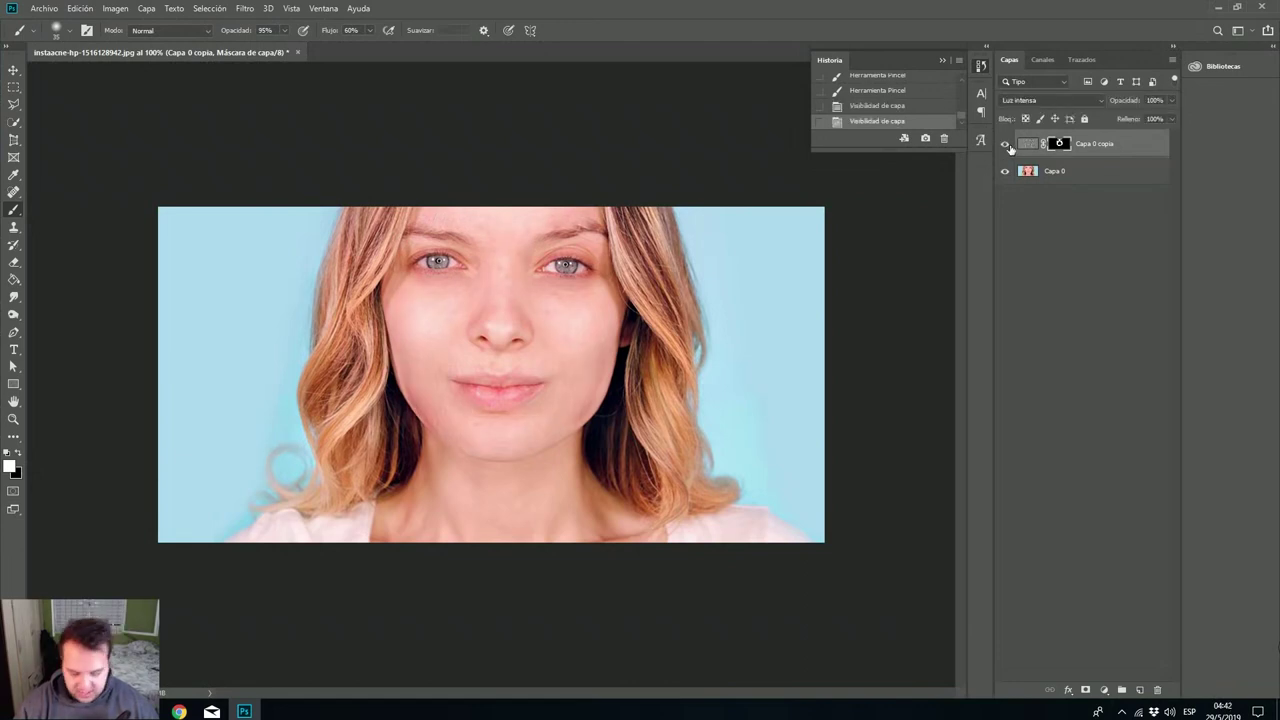
pyautogui.hotkey('ctrl', 'e')
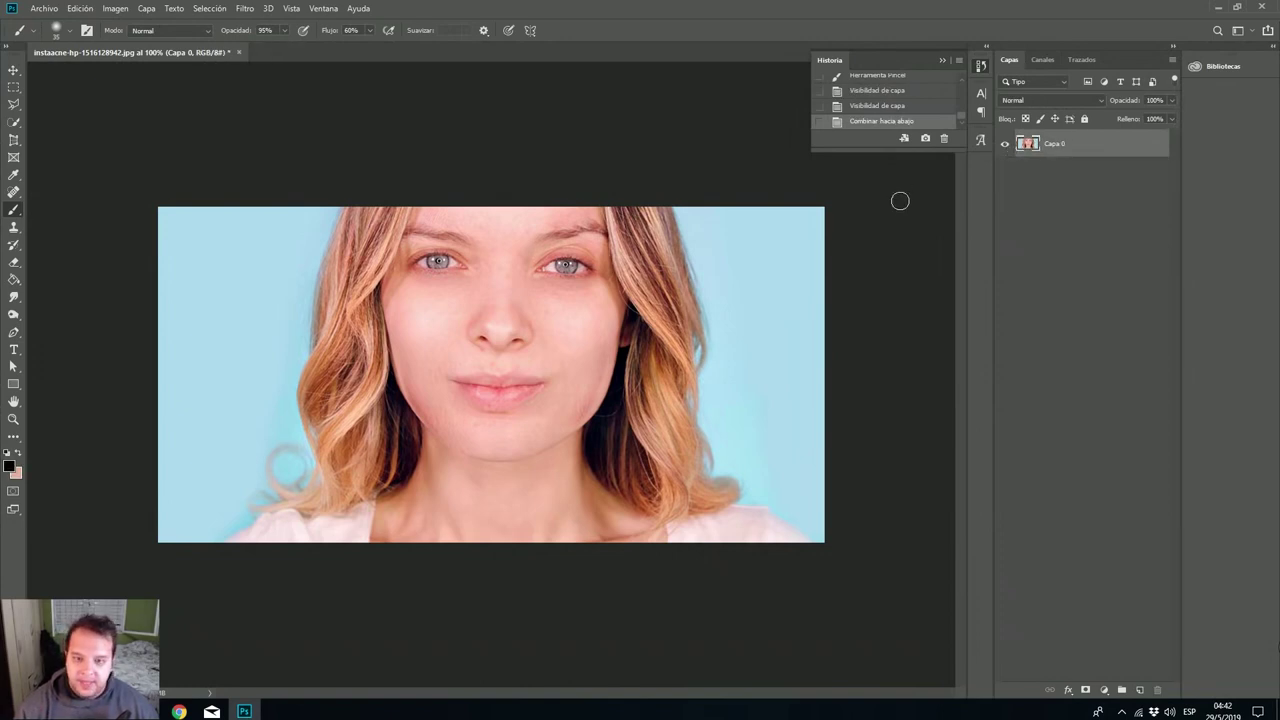
# Create a new empty layer named "base" above the portrait.
pyautogui.click(249, 8)
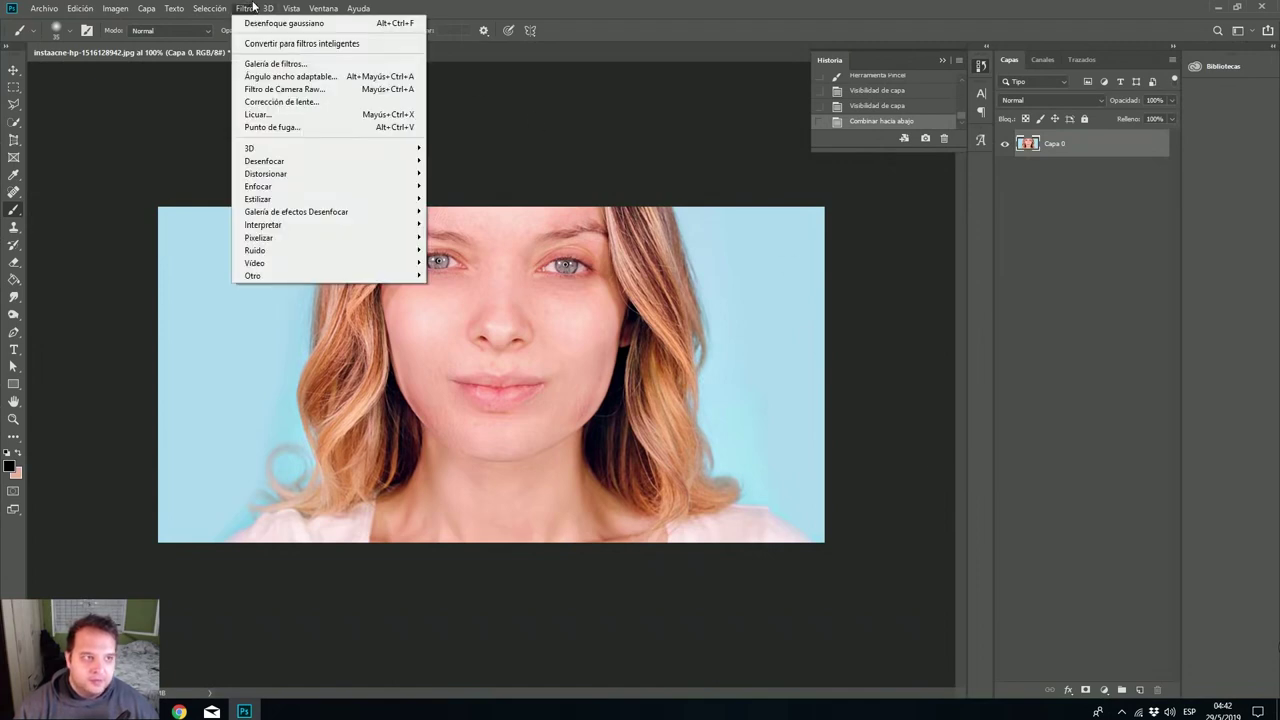
pyautogui.click(146, 8)
pyautogui.moveTo(162, 23)
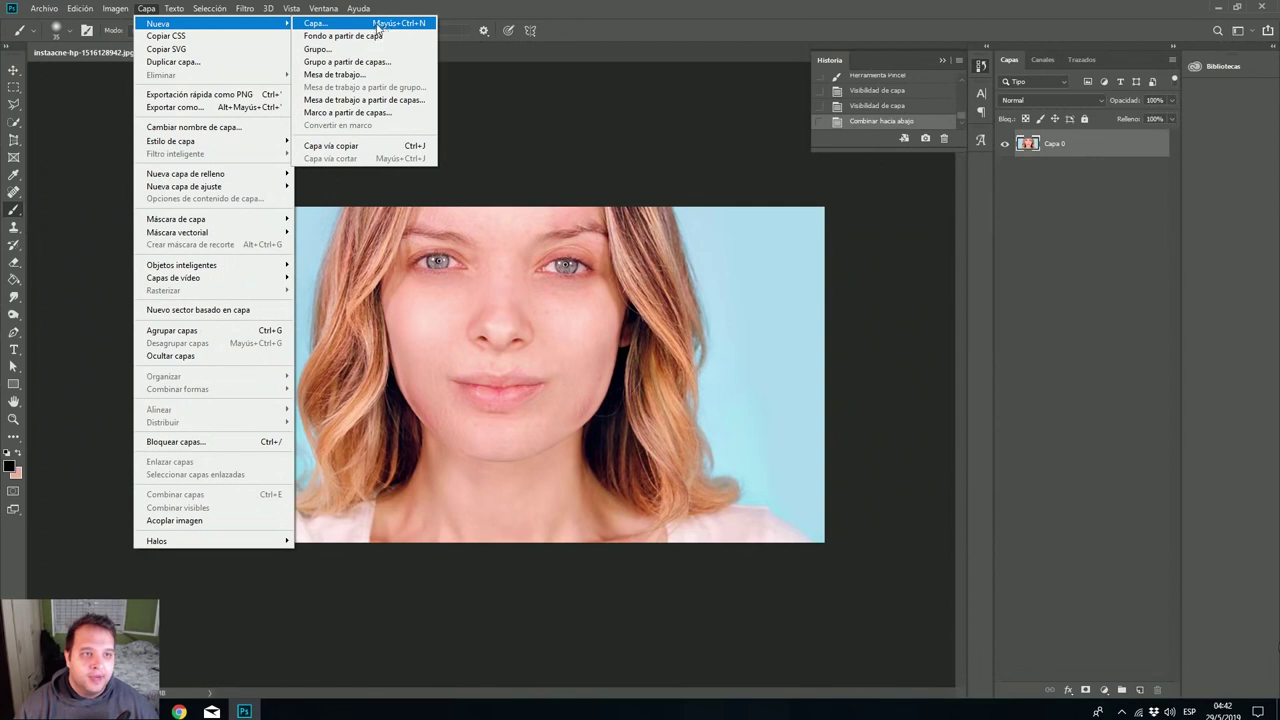
pyautogui.click(380, 25)
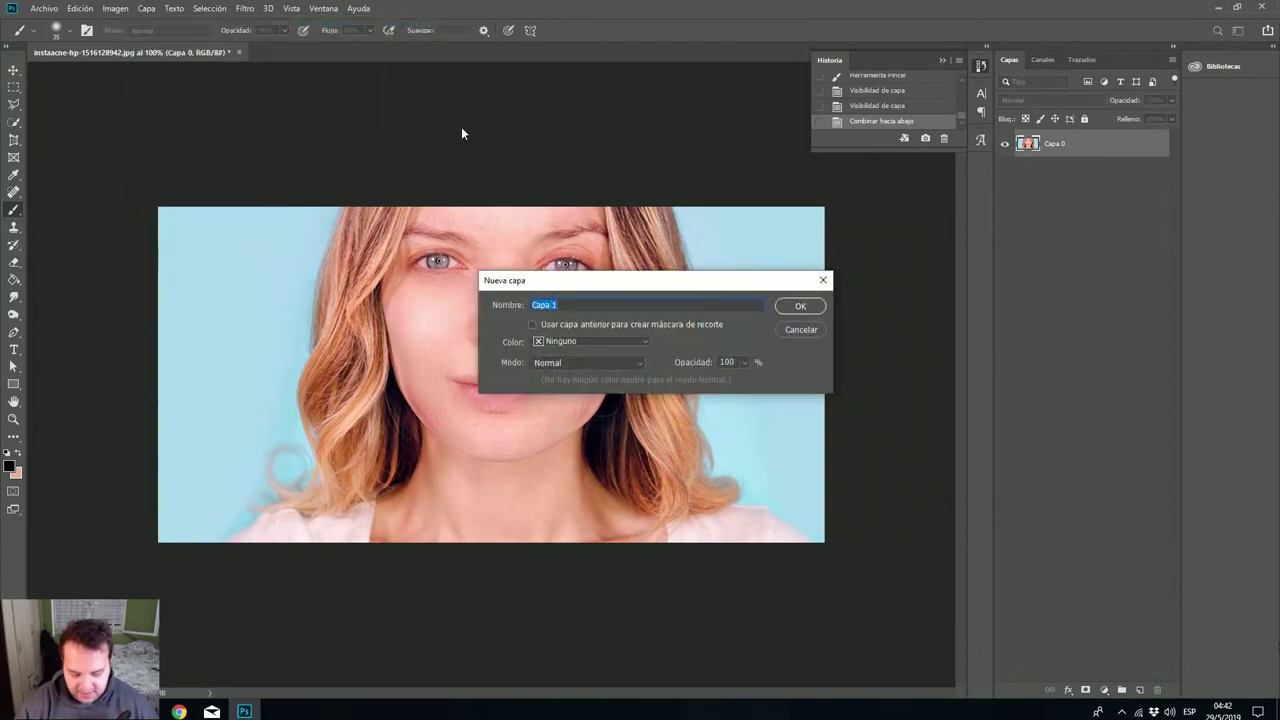
pyautogui.write('base')
pyautogui.press('Return')
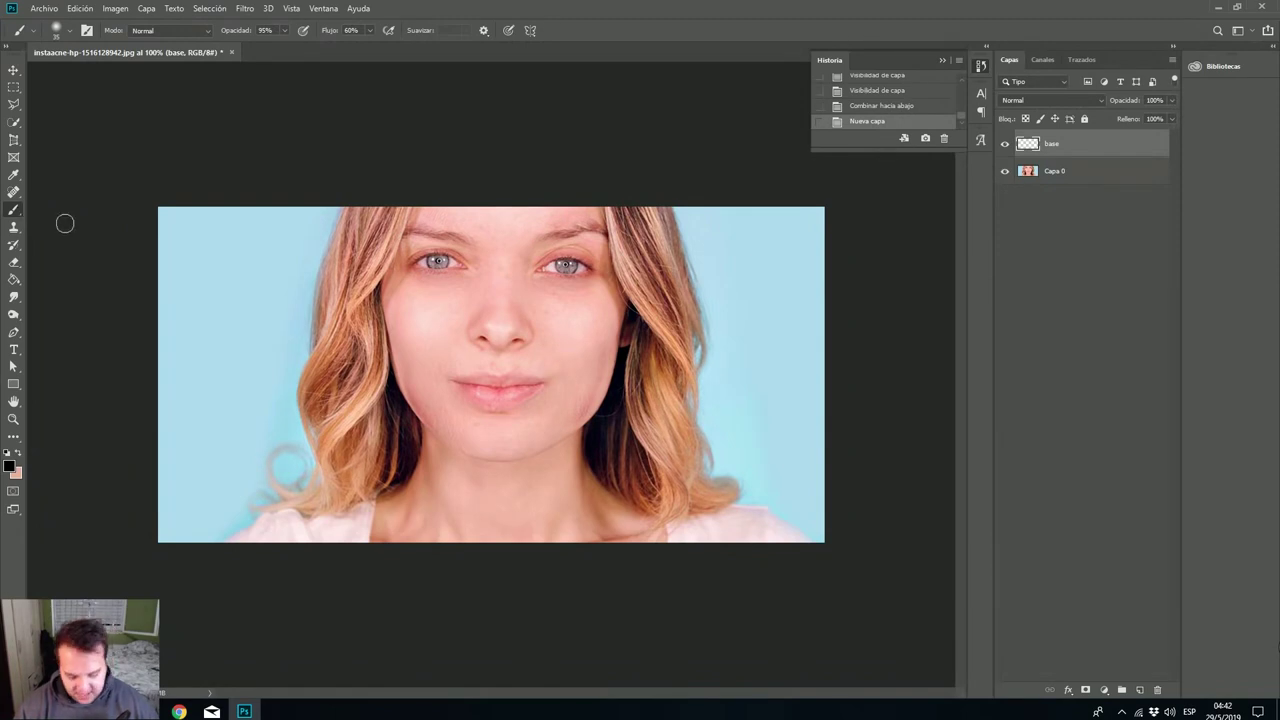
# Sample skin tones from the cheek, nose and jaw, and set the foreground color to the reddish skin tone ce8e7f.
pyautogui.keyDown('alt'); pyautogui.click(424, 305); pyautogui.keyUp('alt')
pyautogui.keyDown('alt'); pyautogui.click(506, 268); pyautogui.keyUp('alt')
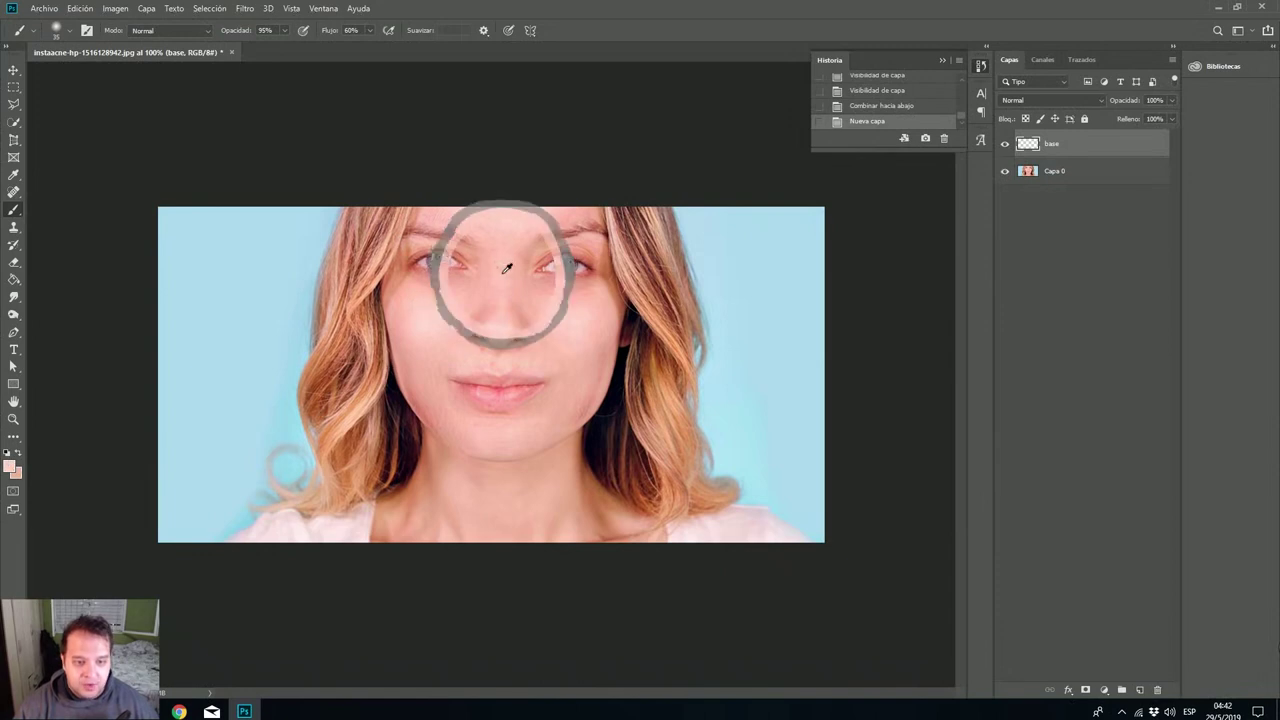
pyautogui.keyDown('alt'); pyautogui.click(497, 284); pyautogui.keyUp('alt')
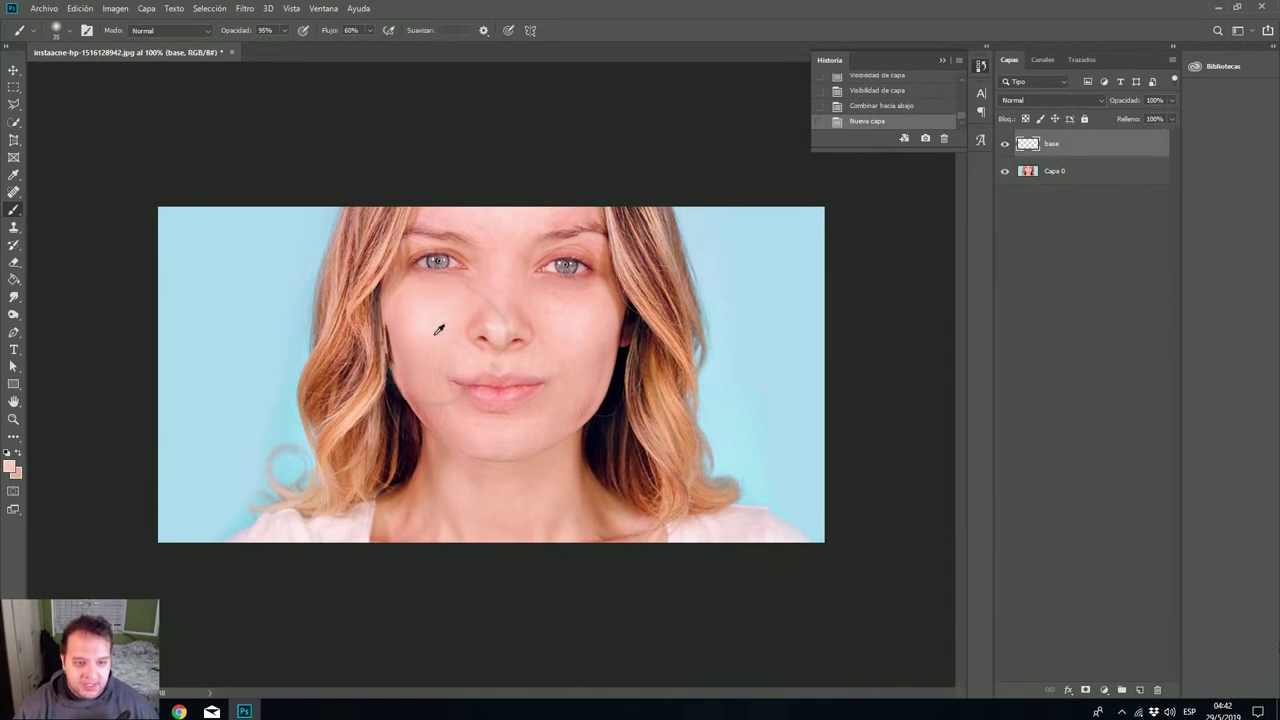
pyautogui.keyDown('alt'); pyautogui.click(424, 395); pyautogui.keyUp('alt')
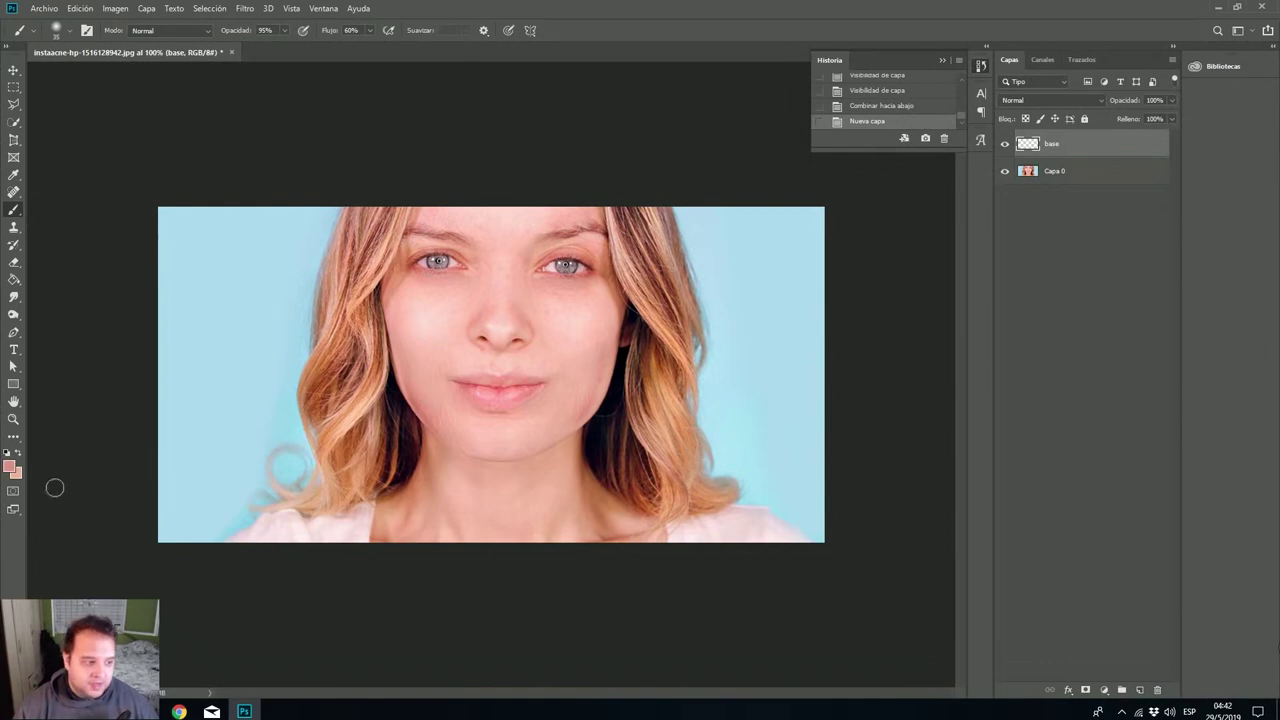
pyautogui.click(12, 465)
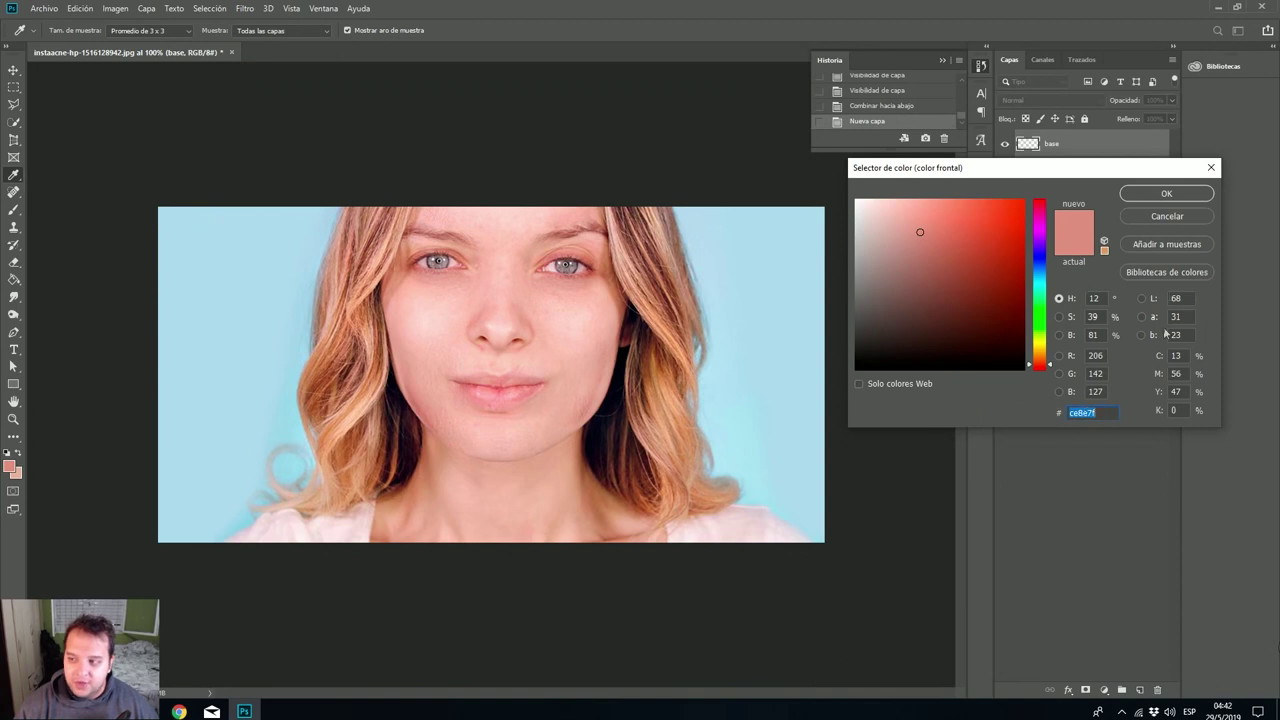
pyautogui.click(1166, 195)
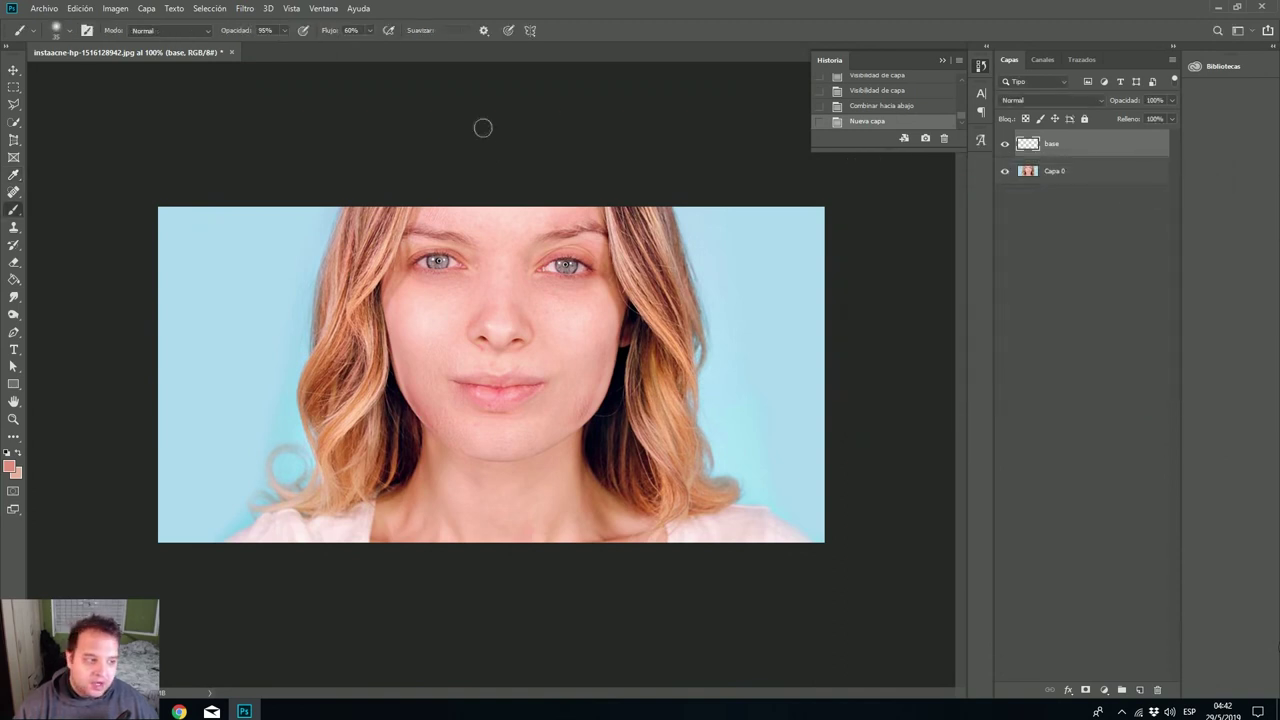
# Paint the skin tone over the face and neck on the base layer with a soft 42 px Brush, avoiding the eyes and lips.
pyautogui.rightClick(510, 281)
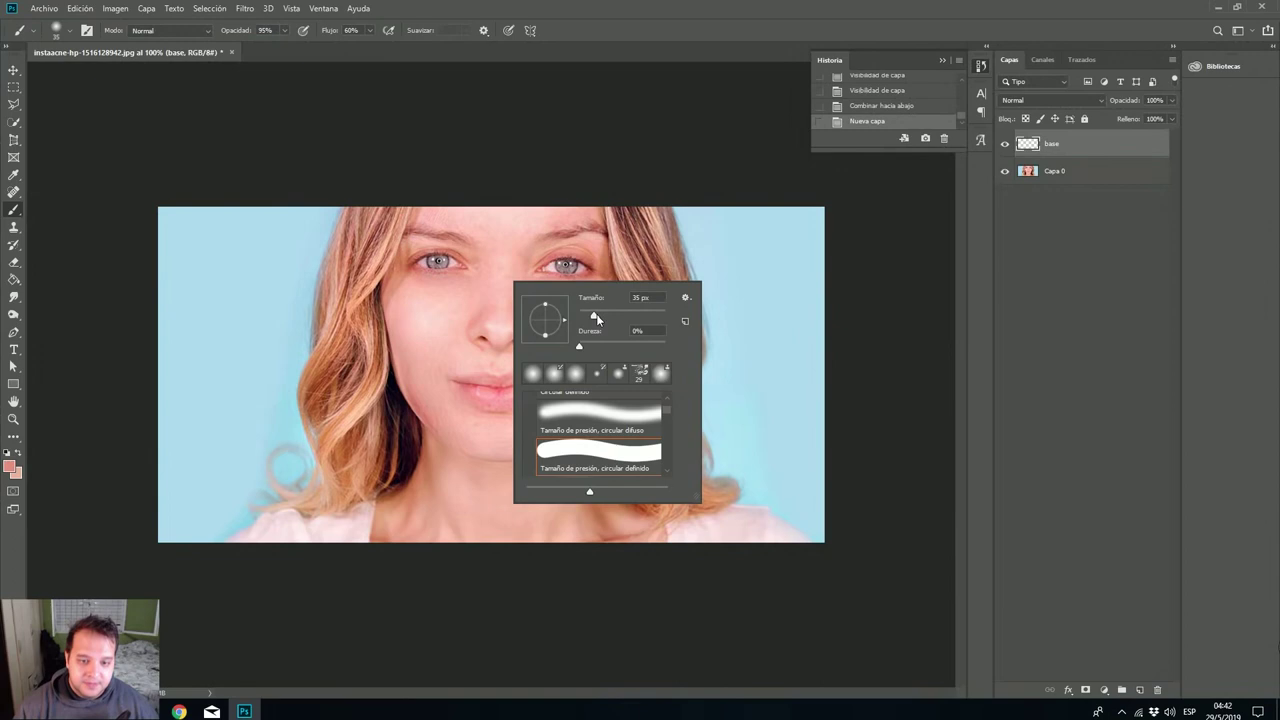
pyautogui.moveTo(466, 289)
pyautogui.mouseDown()
pyautogui.moveTo(409, 287)
pyautogui.moveTo(407, 323)
pyautogui.moveTo(459, 437)
pyautogui.moveTo(417, 397)
pyautogui.moveTo(423, 351)
pyautogui.moveTo(445, 411)
pyautogui.moveTo(492, 435)
pyautogui.moveTo(600, 398)
pyautogui.moveTo(474, 437)
pyautogui.moveTo(501, 446)
pyautogui.moveTo(550, 416)
pyautogui.moveTo(598, 331)
pyautogui.moveTo(587, 397)
pyautogui.moveTo(607, 290)
pyautogui.moveTo(569, 374)
pyautogui.moveTo(453, 362)
pyautogui.moveTo(417, 308)
pyautogui.moveTo(456, 353)
pyautogui.moveTo(447, 321)
pyautogui.moveTo(472, 301)
pyautogui.moveTo(548, 366)
pyautogui.moveTo(588, 299)
pyautogui.moveTo(478, 276)
pyautogui.moveTo(478, 238)
pyautogui.moveTo(434, 212)
pyautogui.moveTo(491, 222)
pyautogui.moveTo(509, 274)
pyautogui.moveTo(513, 228)
pyautogui.moveTo(589, 212)
pyautogui.moveTo(510, 212)
pyautogui.moveTo(509, 251)
pyautogui.moveTo(524, 229)
pyautogui.moveTo(512, 274)
pyautogui.moveTo(574, 329)
pyautogui.moveTo(503, 329)
pyautogui.moveTo(447, 359)
pyautogui.moveTo(469, 411)
pyautogui.moveTo(518, 416)
pyautogui.moveTo(546, 387)
pyautogui.moveTo(545, 409)
pyautogui.moveTo(567, 382)
pyautogui.moveTo(560, 525)
pyautogui.moveTo(540, 449)
pyautogui.moveTo(566, 409)
pyautogui.moveTo(533, 475)
pyautogui.moveTo(503, 460)
pyautogui.moveTo(486, 506)
pyautogui.moveTo(444, 432)
pyautogui.moveTo(429, 514)
pyautogui.moveTo(437, 449)
pyautogui.moveTo(378, 538)
pyautogui.moveTo(414, 500)
pyautogui.mouseUp()
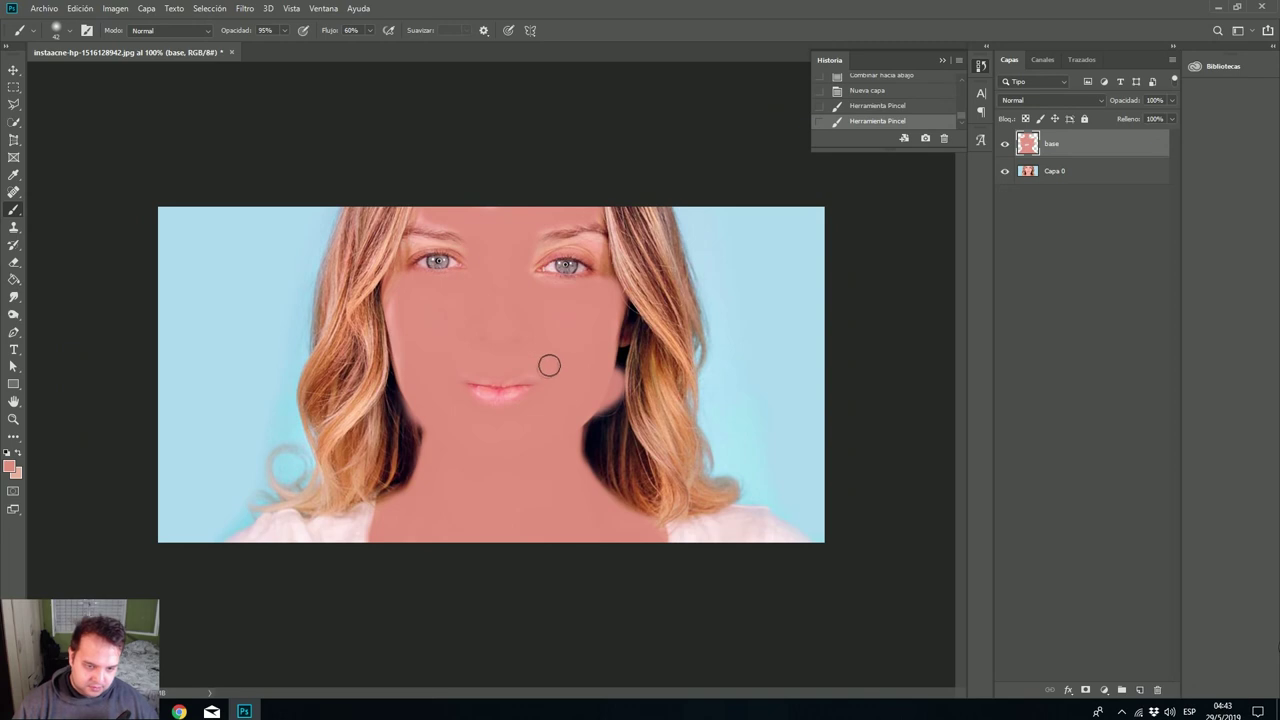
# Paint the skin tone around the eyes and over the brows on the base layer, and lower the layer's opacity to 37%.
pyautogui.moveTo(526, 255)
pyautogui.mouseDown()
pyautogui.moveTo(560, 236)
pyautogui.moveTo(592, 234)
pyautogui.moveTo(602, 249)
pyautogui.moveTo(528, 264)
pyautogui.moveTo(441, 234)
pyautogui.moveTo(402, 252)
pyautogui.mouseUp()
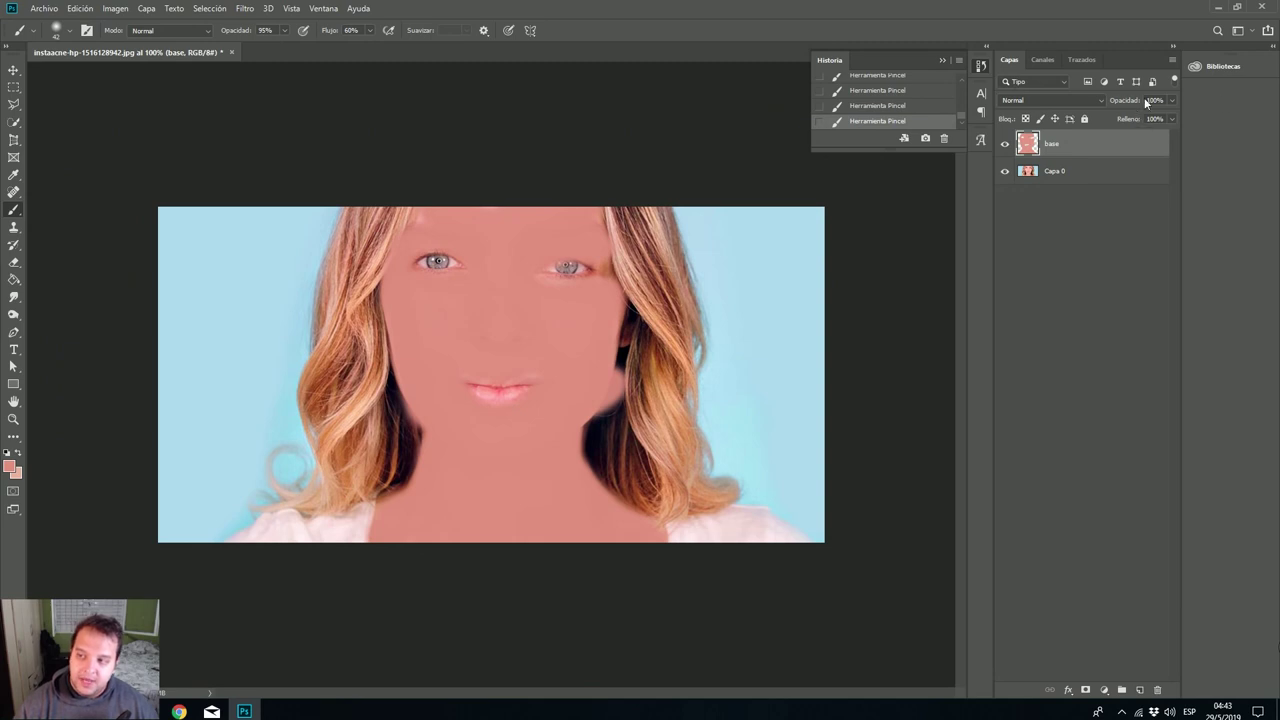
pyautogui.moveTo(1172, 100); pyautogui.dragTo(1131, 120)
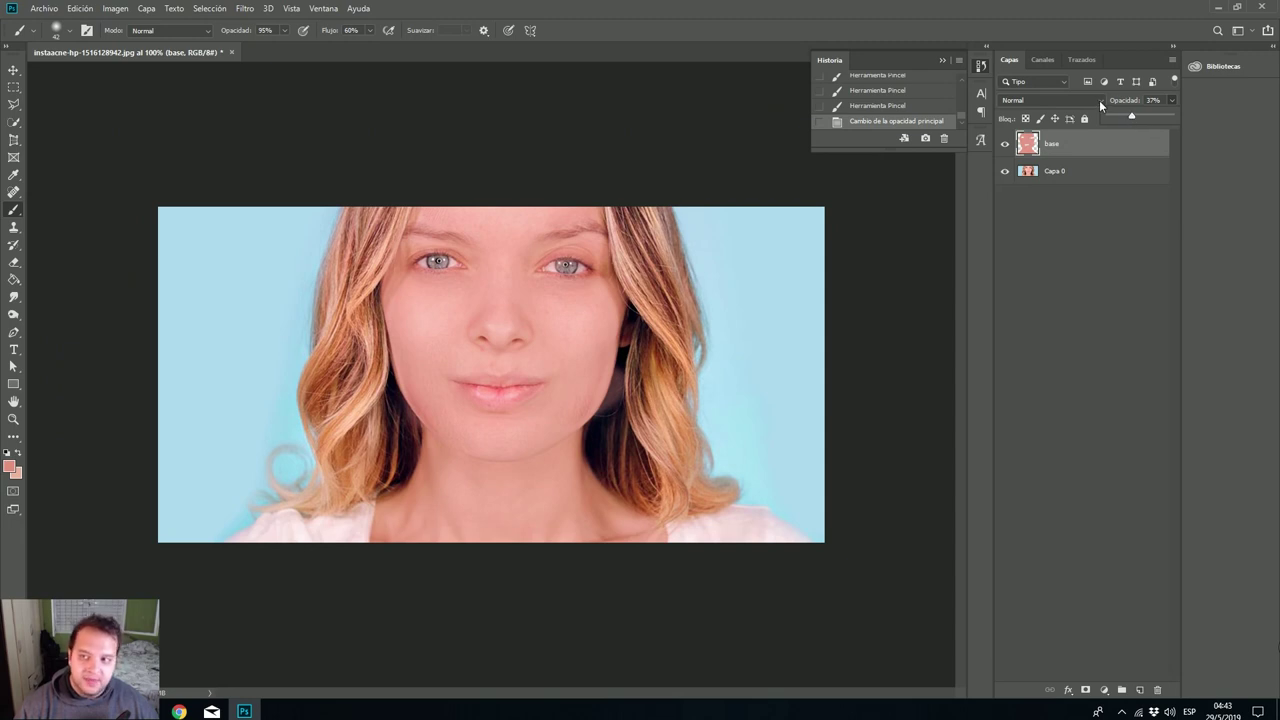
# Try the Trama blend mode on the base layer, compare it with the layer hidden and shown, and restore the Normal mode.
pyautogui.click(1100, 103)
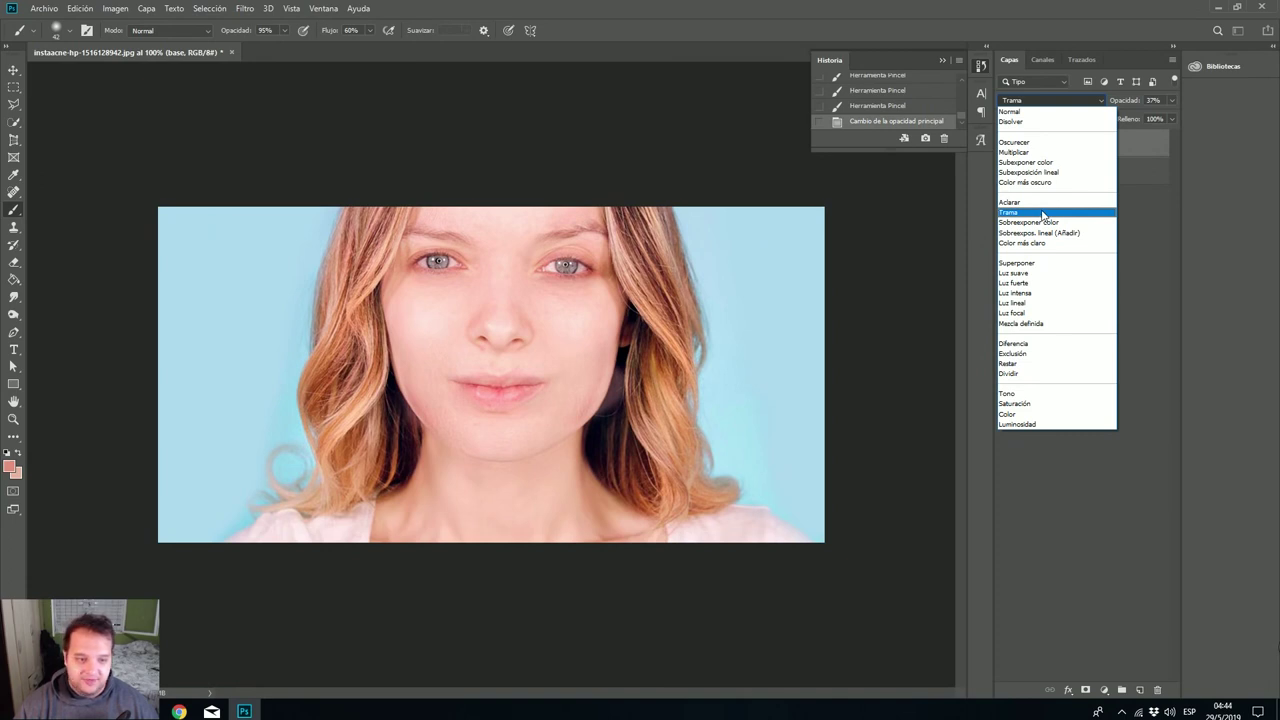
pyautogui.click(1043, 214)
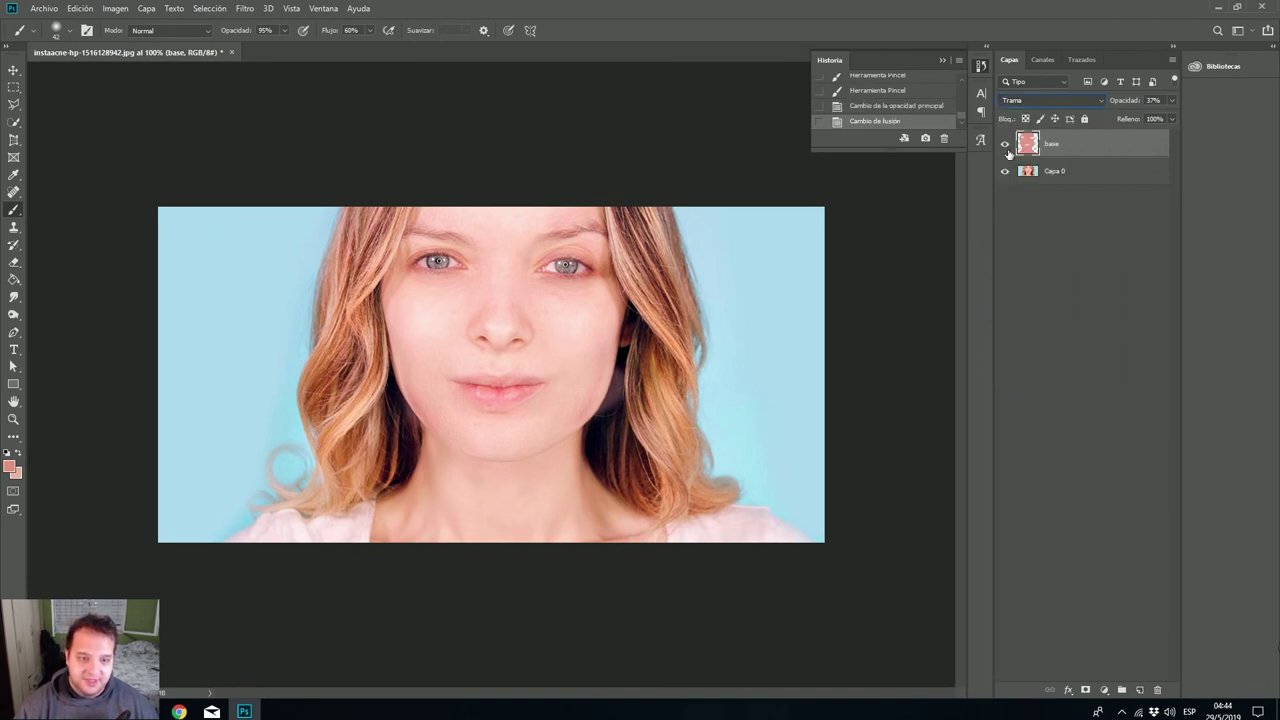
pyautogui.click(1006, 145)
pyautogui.click(1006, 145)
pyautogui.click(1006, 145)
pyautogui.click(1006, 145)
pyautogui.click(1006, 145)
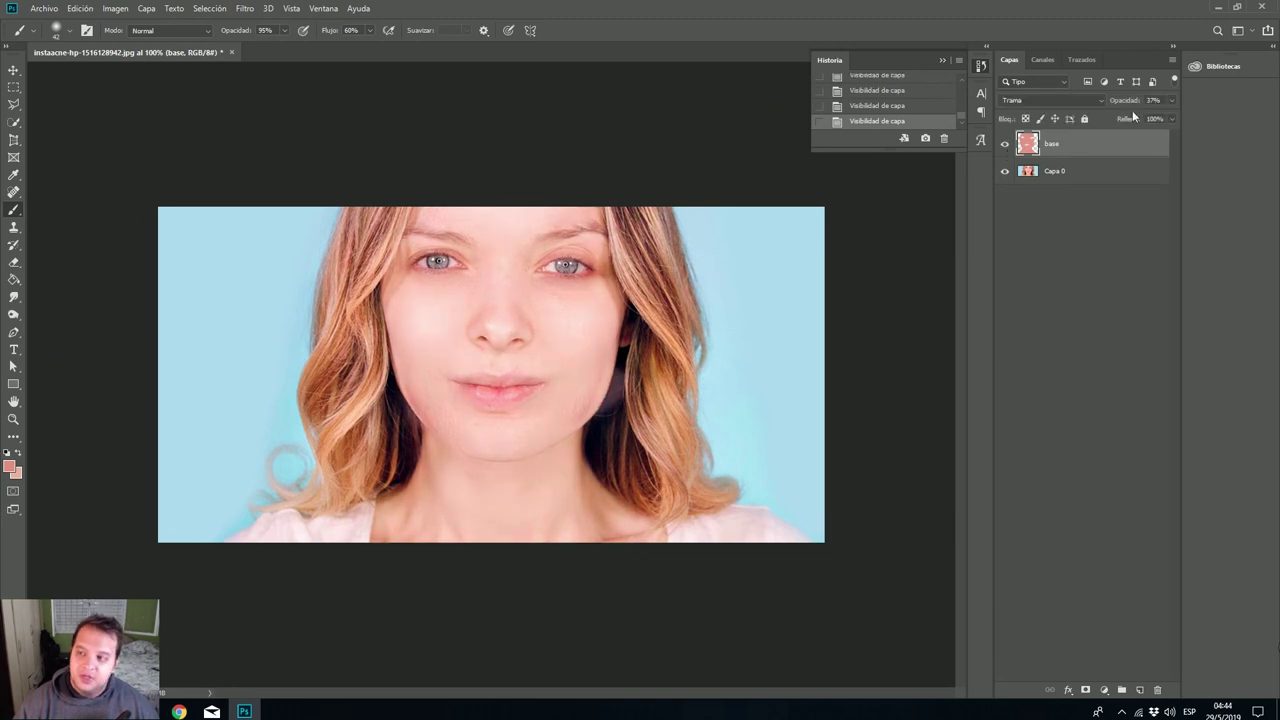
pyautogui.click(1090, 102)
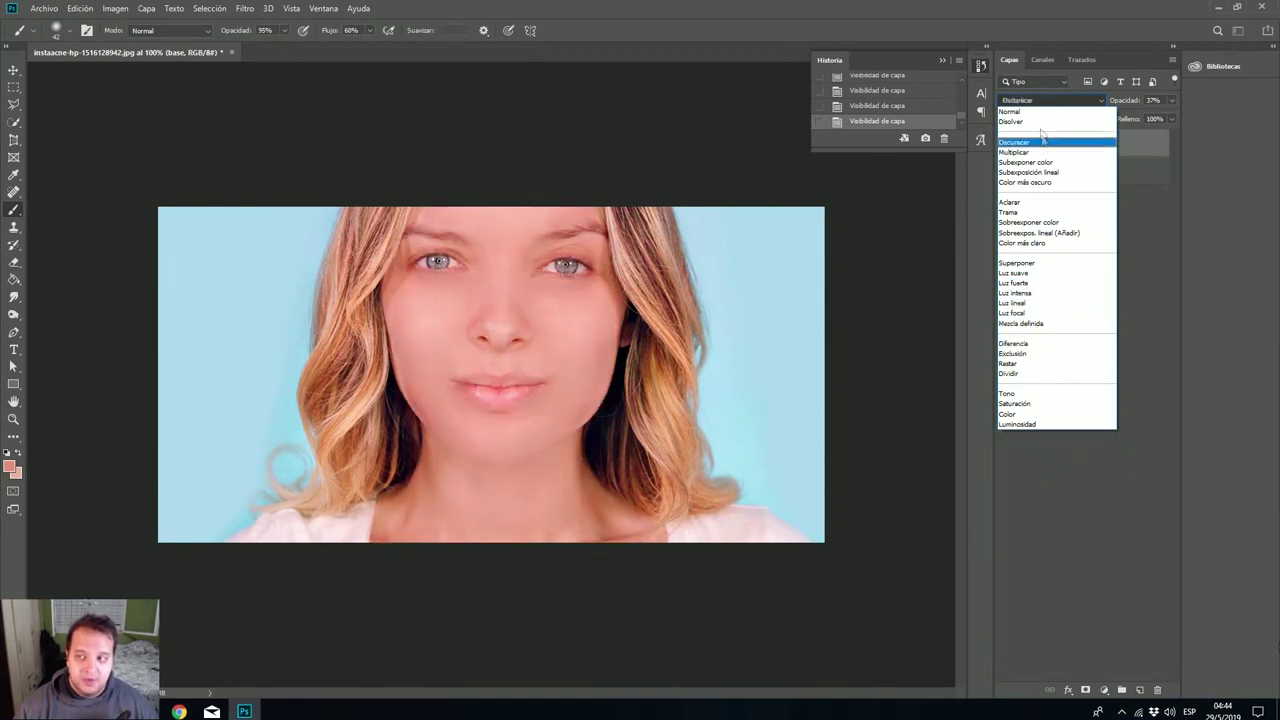
pyautogui.click(1010, 111)
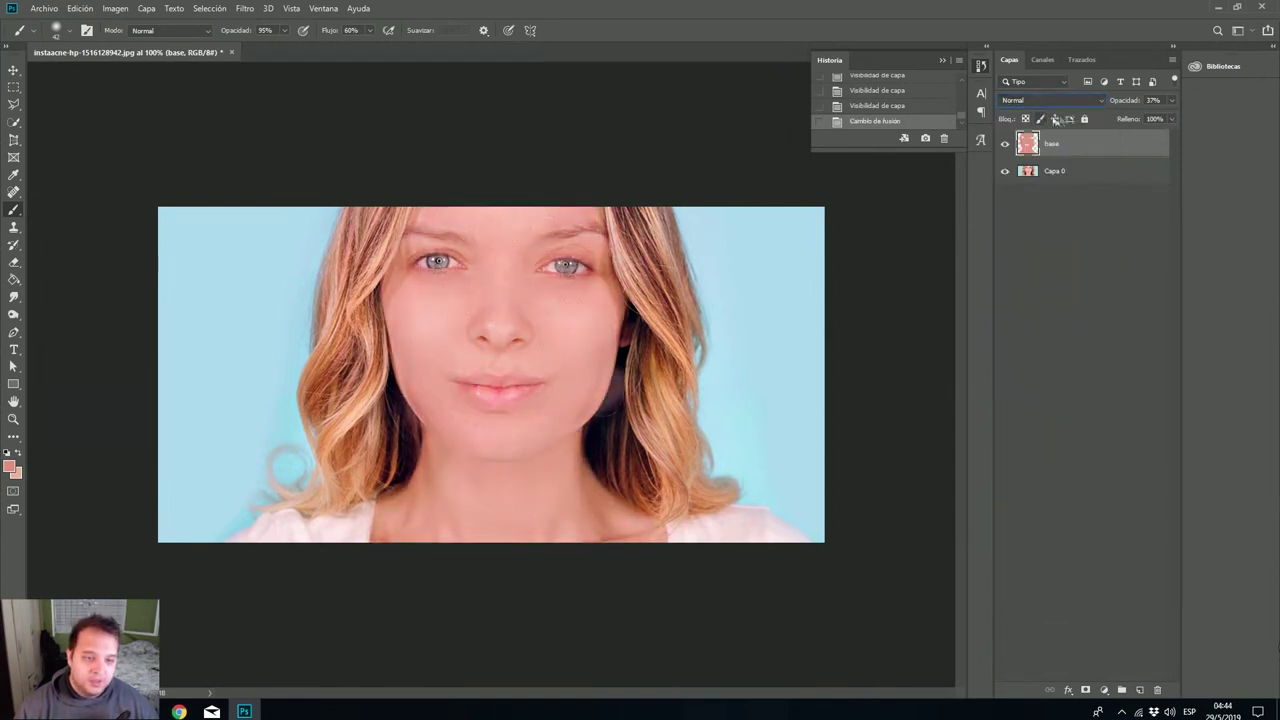
# Reduce the base layer's opacity to 29% and touch up the edge of the jaw with a brush stroke.
pyautogui.click(1172, 101)
pyautogui.moveTo(1127, 118); pyautogui.dragTo(1126, 117)
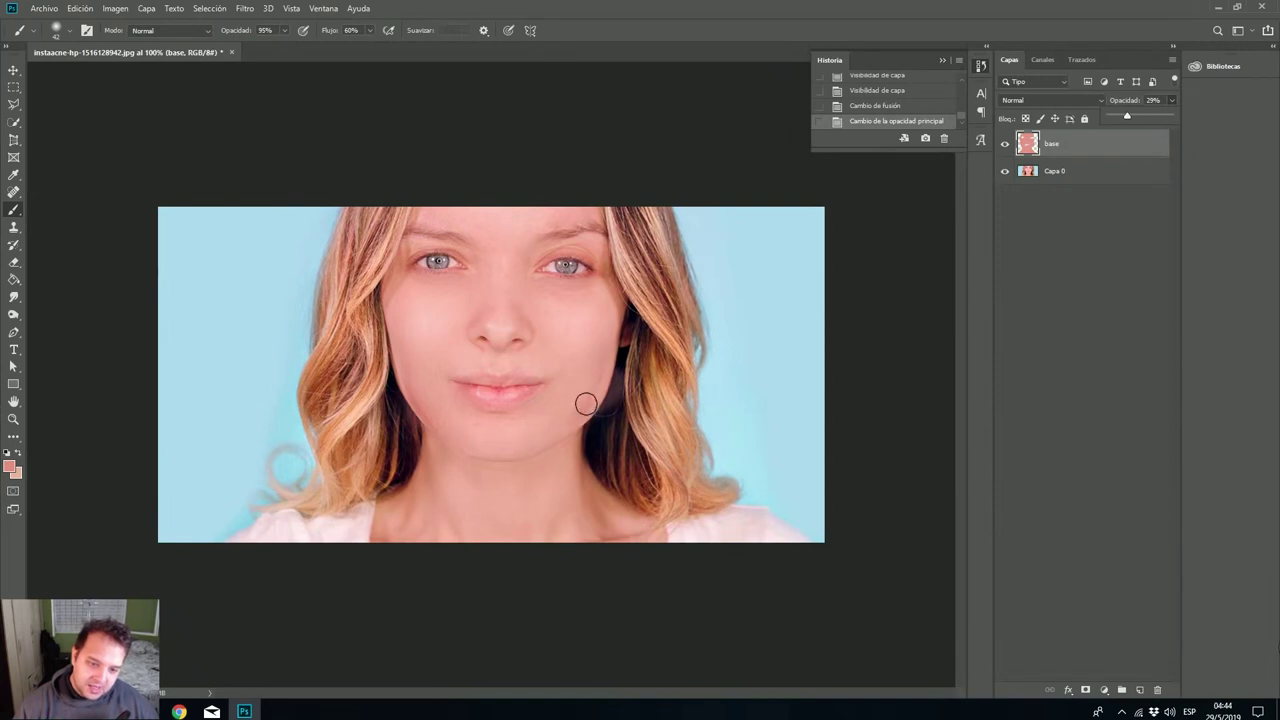
pyautogui.moveTo(586, 403); pyautogui.dragTo(569, 417)
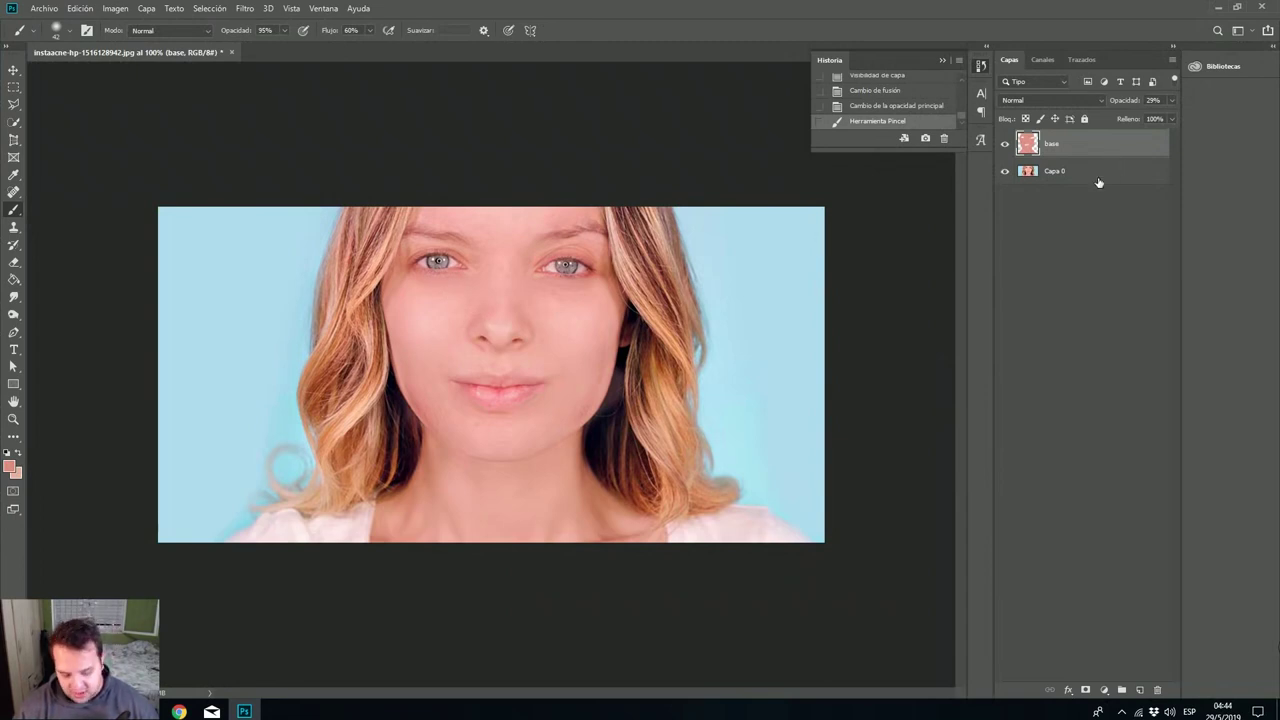
# Merge the base layer down and try adding texture to both cheeks with a 73 px Spot Healing Brush in Crear textura mode.
pyautogui.hotkey('ctrl', 'e')
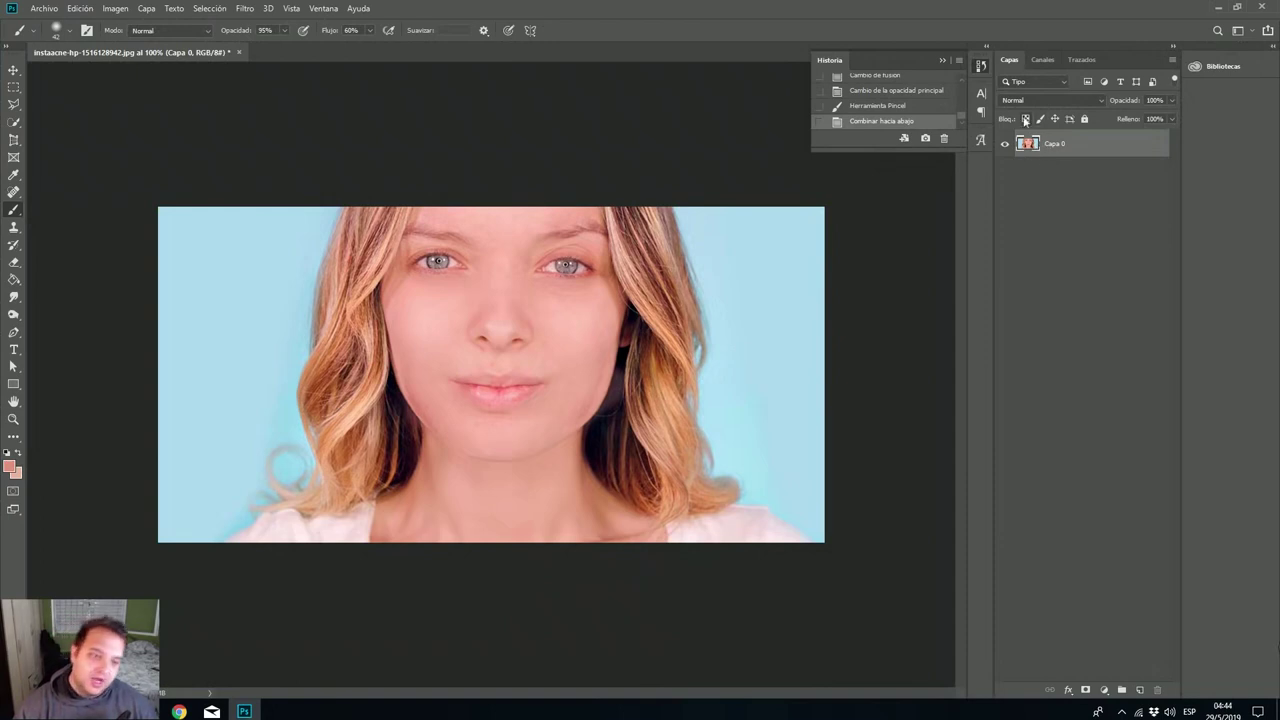
pyautogui.click(13, 193)
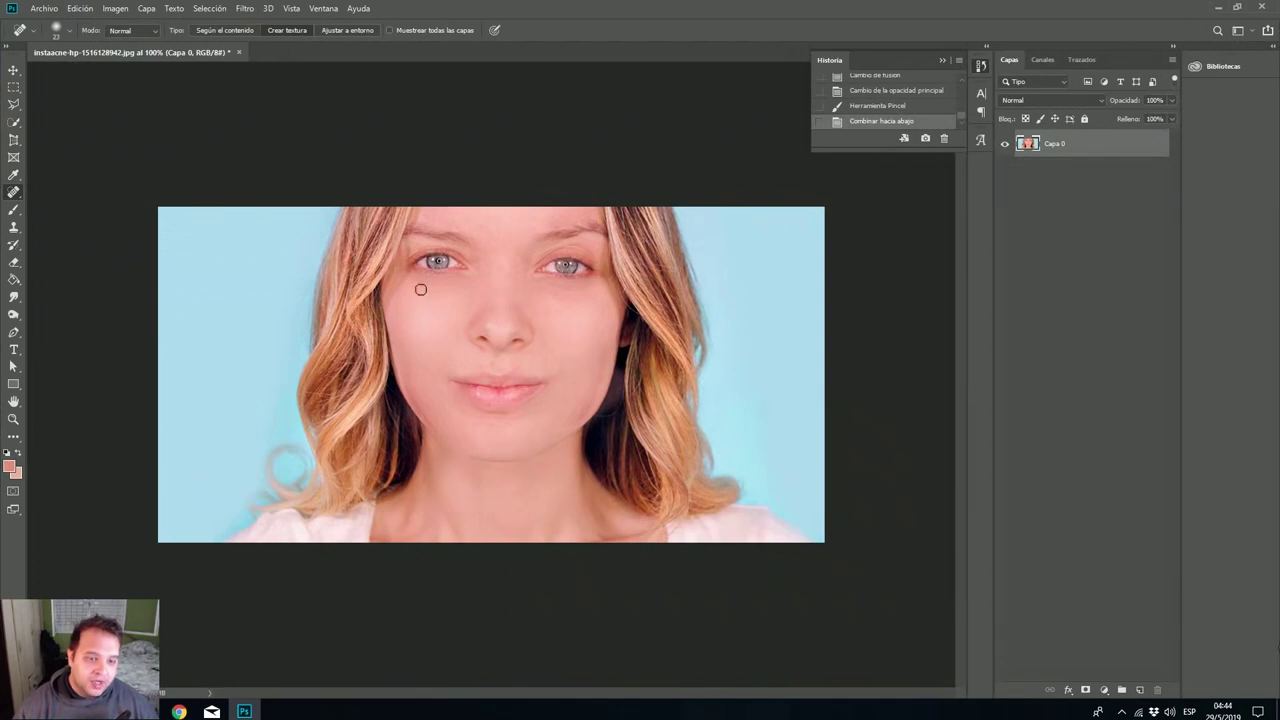
pyautogui.rightClick(455, 332)
pyautogui.moveTo(490, 354); pyautogui.dragTo(510, 358)
pyautogui.click(418, 319)
pyautogui.click(566, 325)
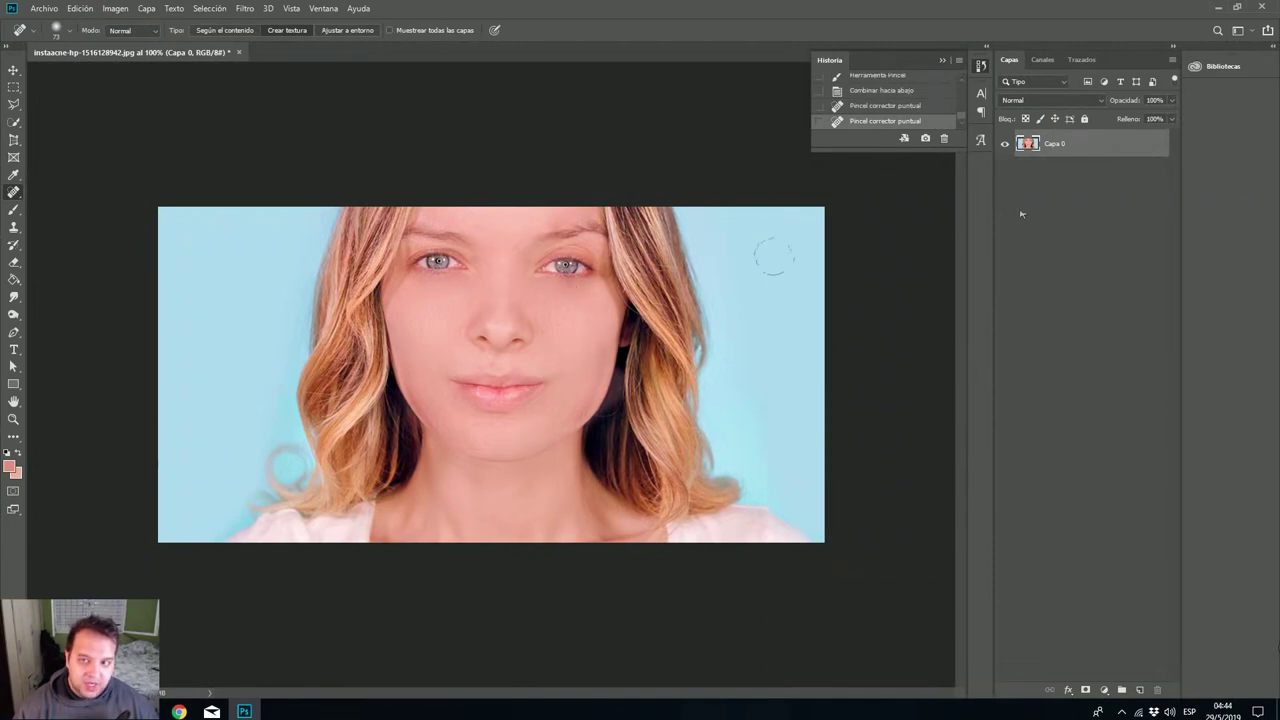
# Undo the last healing stroke and try texturing the cheek and chin with a 52 px Spot Healing Brush.
pyautogui.click(941, 108)
pyautogui.rightClick(590, 320)
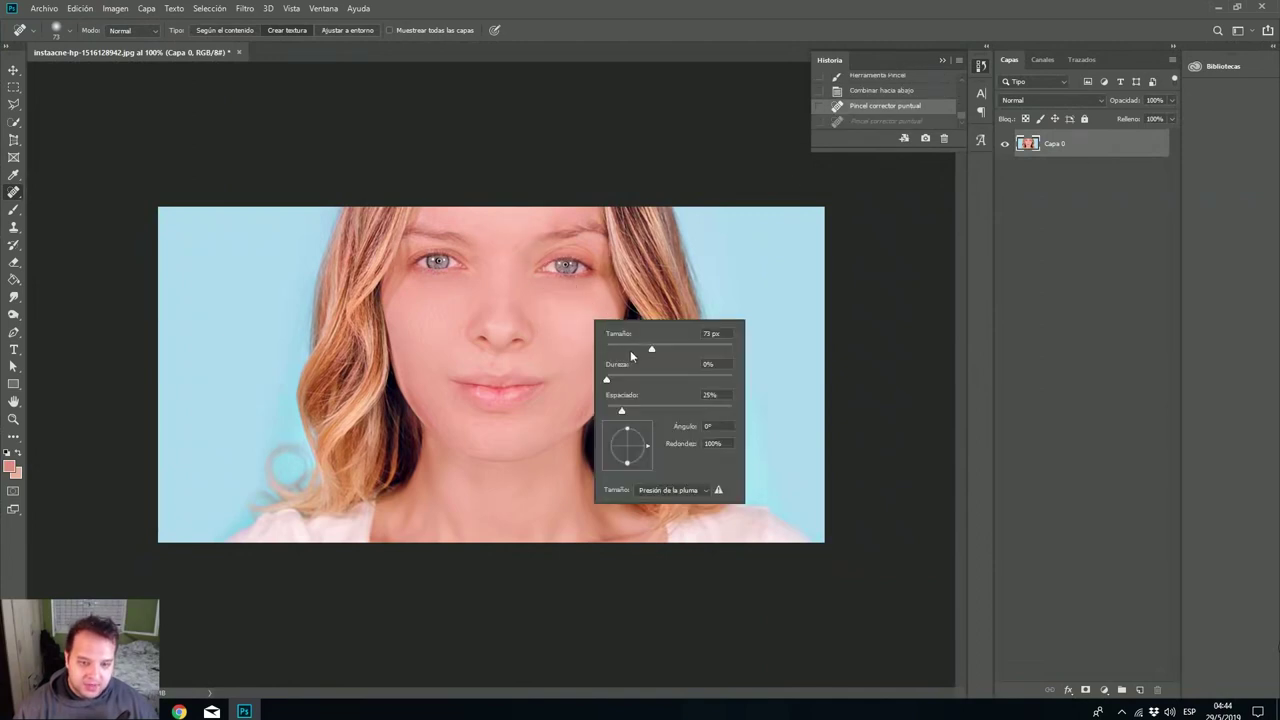
pyautogui.click(638, 348)
pyautogui.click(576, 326)
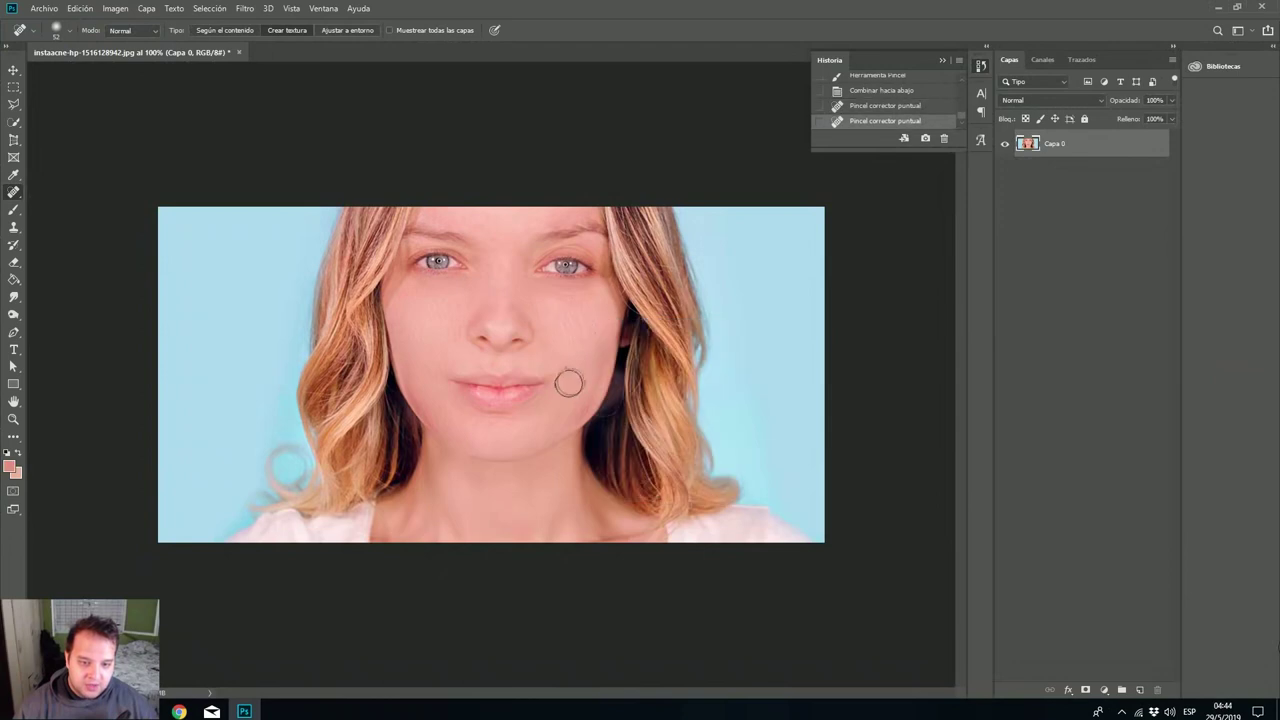
pyautogui.click(494, 435)
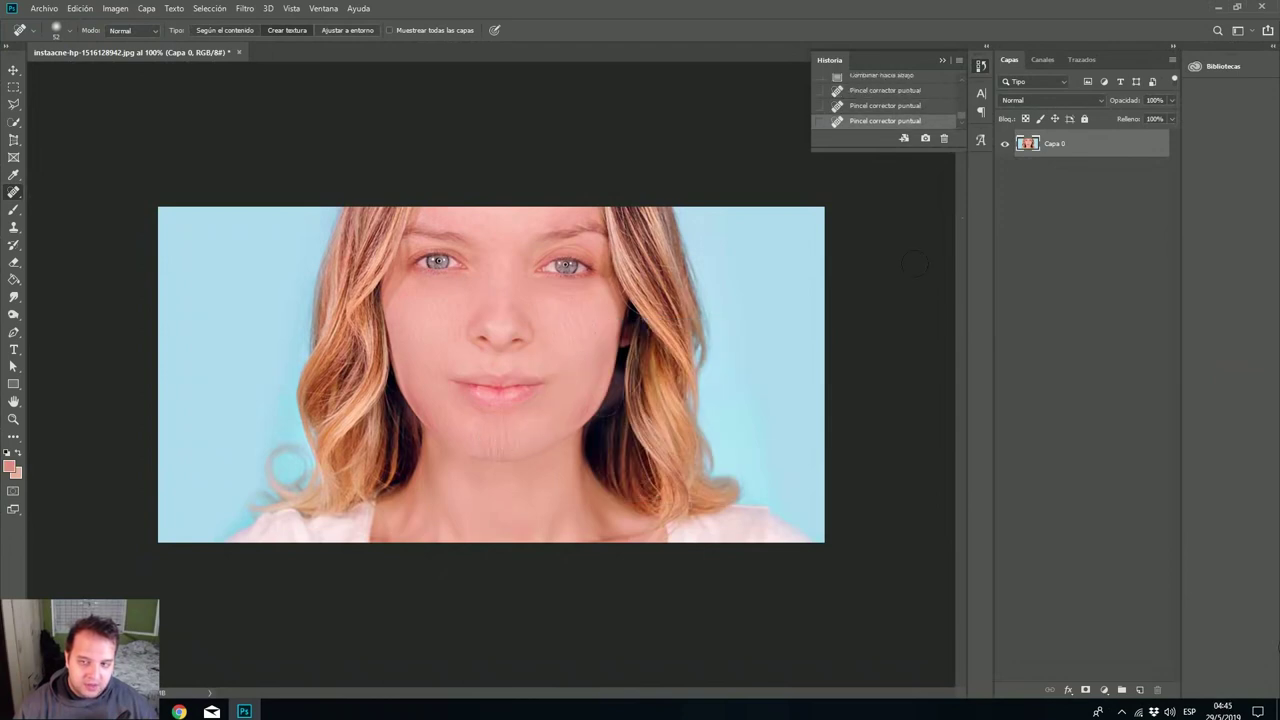
# Undo the chin stroke and try texturing the face with a 31 px Spot Healing Brush, reverting the stroke on the jaw edge.
pyautogui.click(886, 106)
pyautogui.rightClick(530, 432)
pyautogui.moveTo(567, 457); pyautogui.dragTo(558, 457)
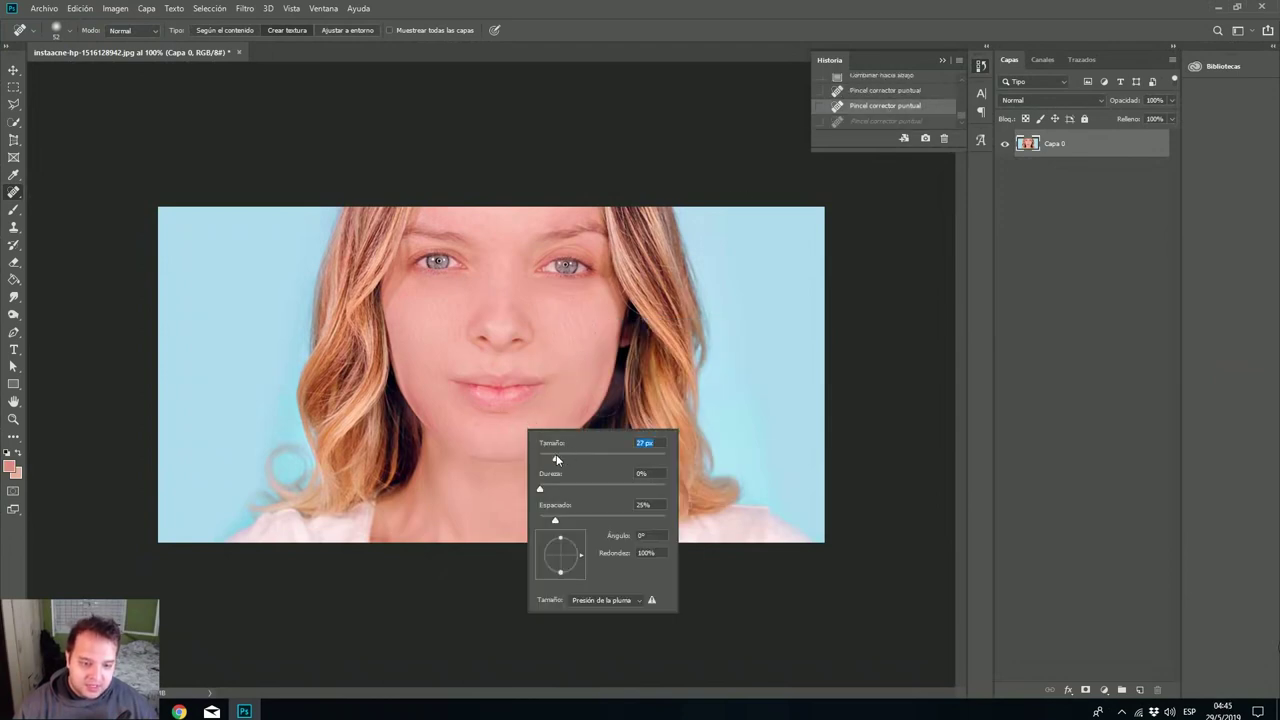
pyautogui.click(506, 447)
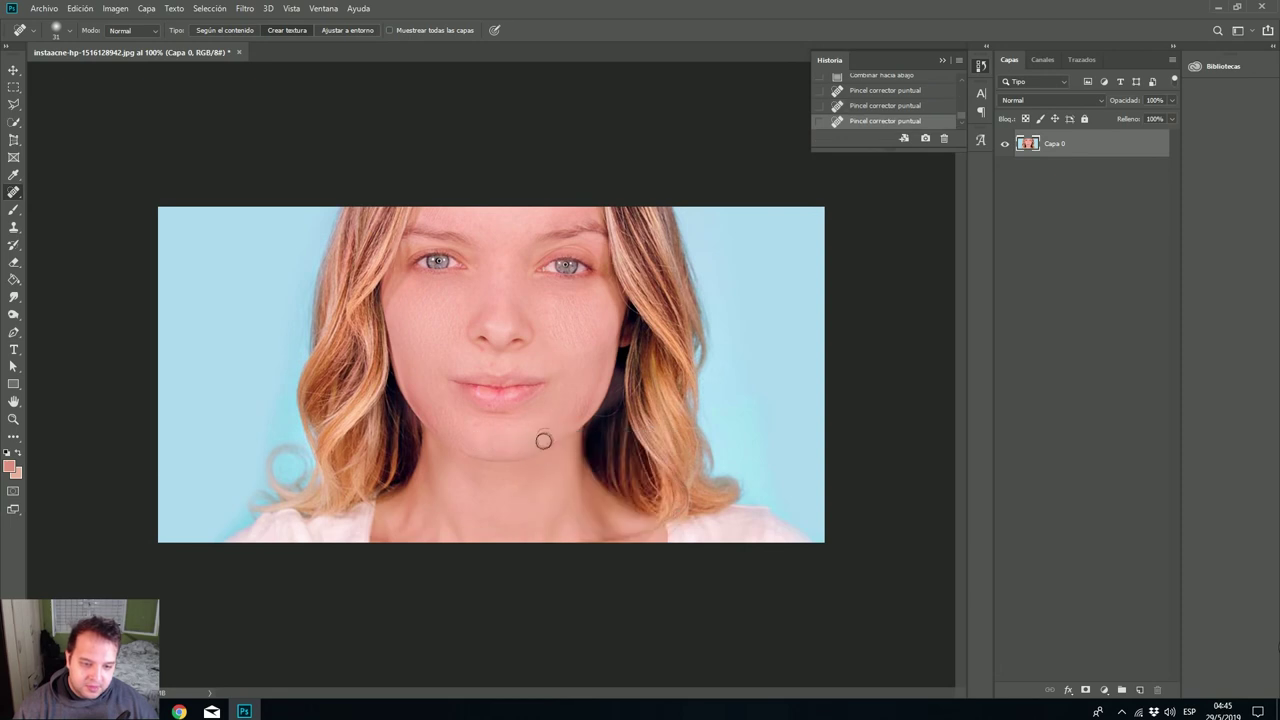
pyautogui.click(586, 407)
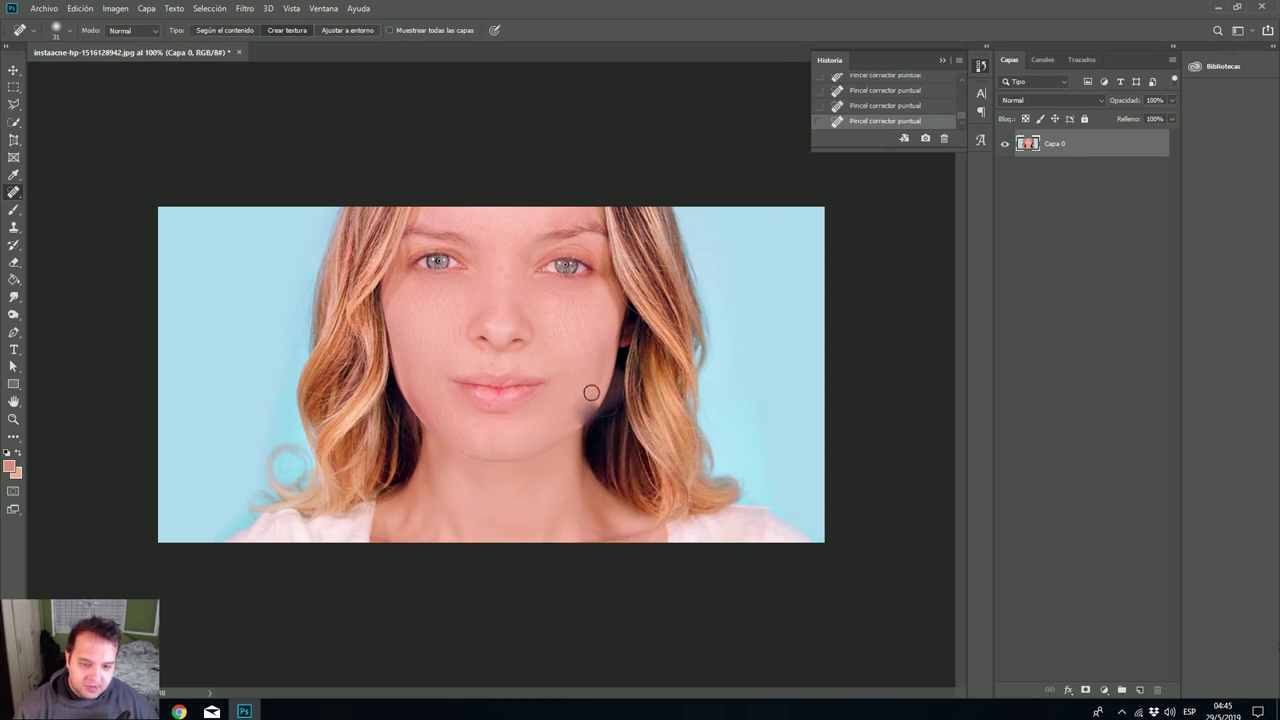
pyautogui.click(913, 108)
pyautogui.click(500, 230)
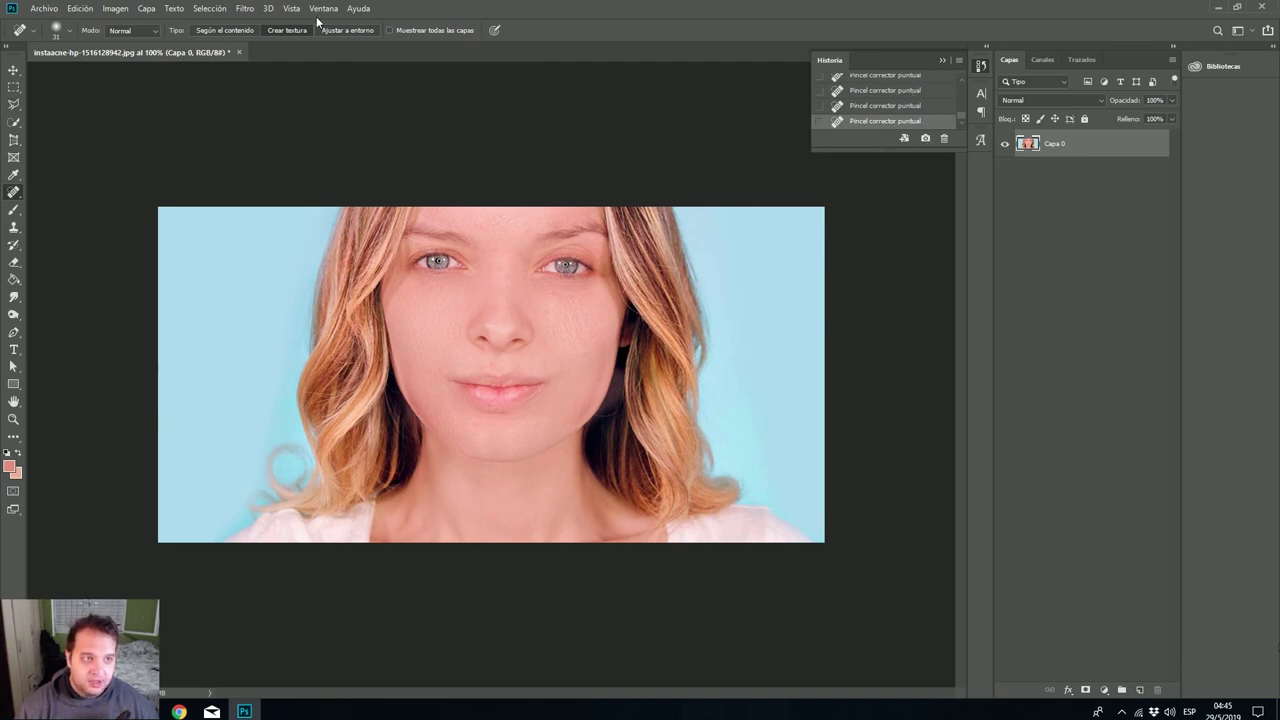
# Revert the document history to the brush stroke made before the base layer was merged.
pyautogui.scroll(1, 930, 114)
pyautogui.scroll(1, 930, 93)
pyautogui.click(934, 91)
pyautogui.scroll(1, 938, 88)
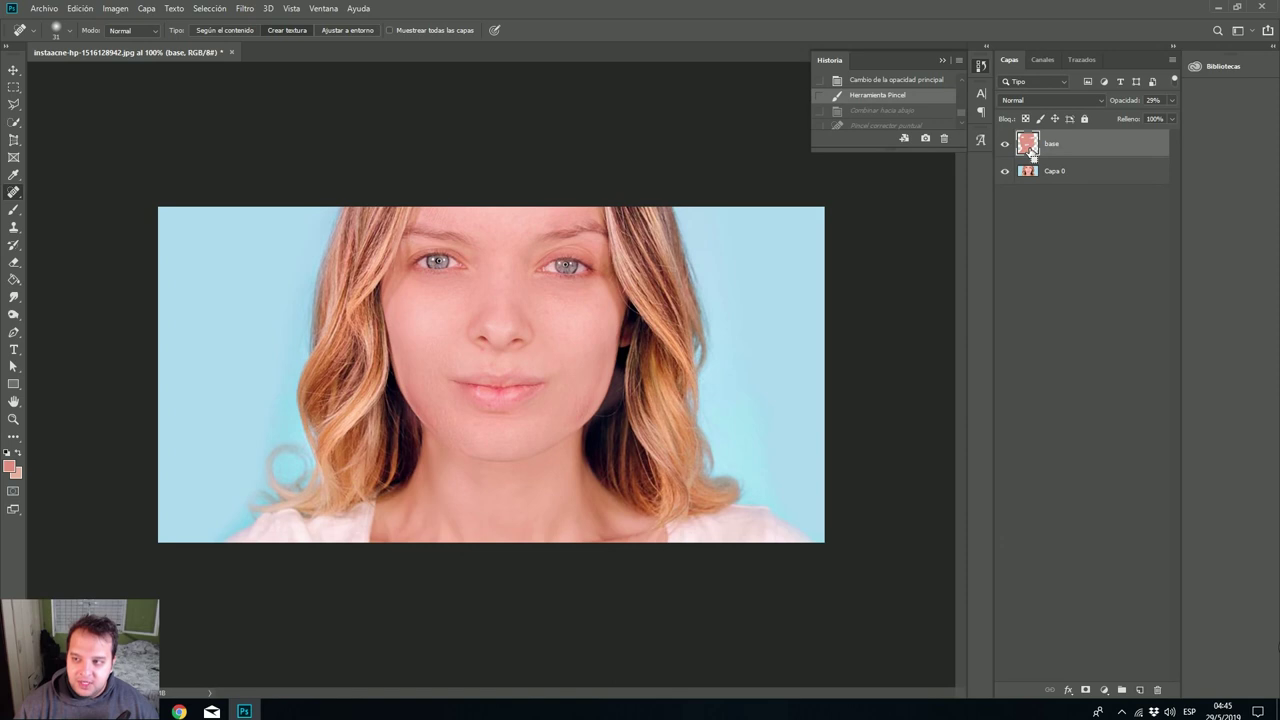
# Load the base layer's painted area as a selection and save it as a new channel named "cara".
pyautogui.keyDown('ctrl'); pyautogui.click(1030, 148); pyautogui.keyUp('ctrl')
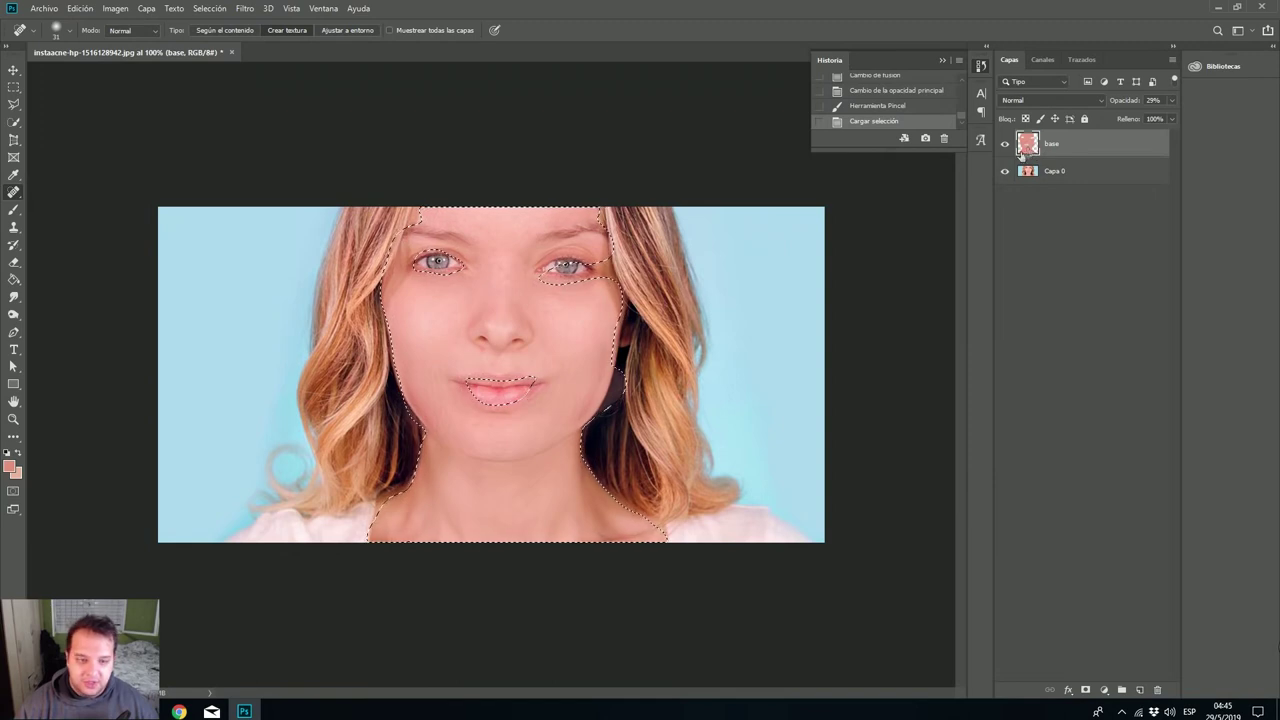
pyautogui.rightClick(549, 297)
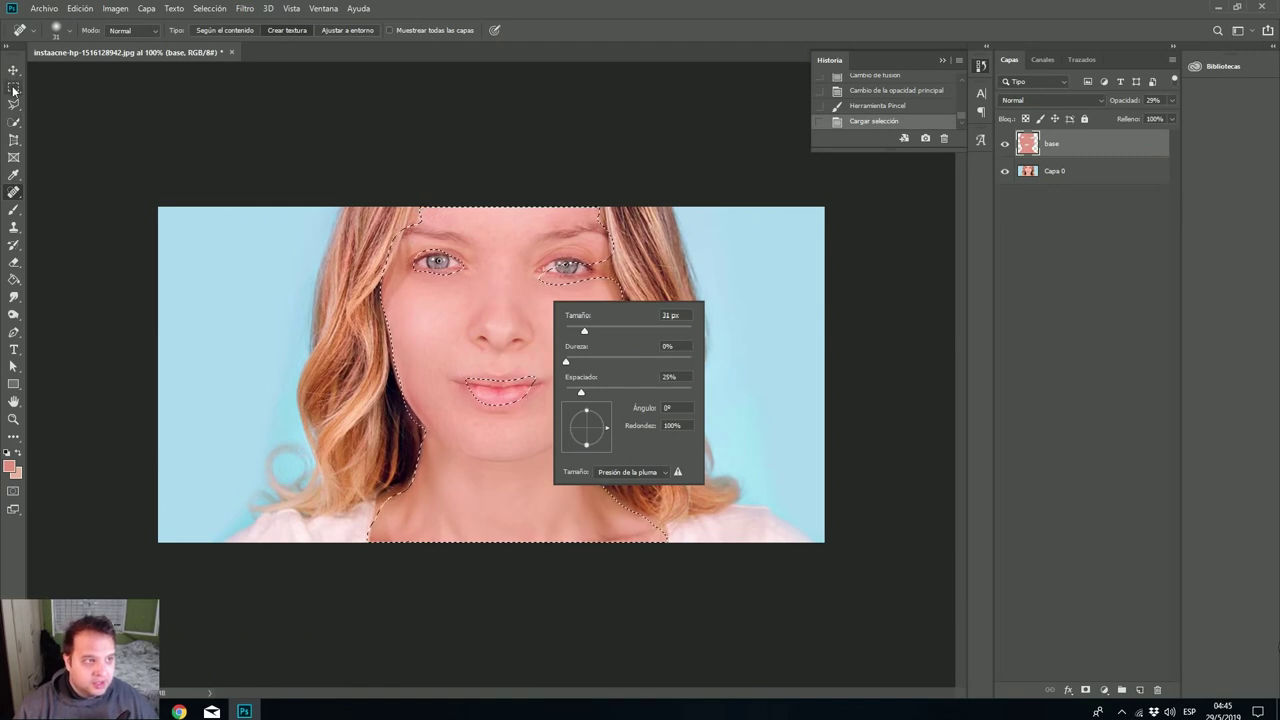
pyautogui.click(212, 9)
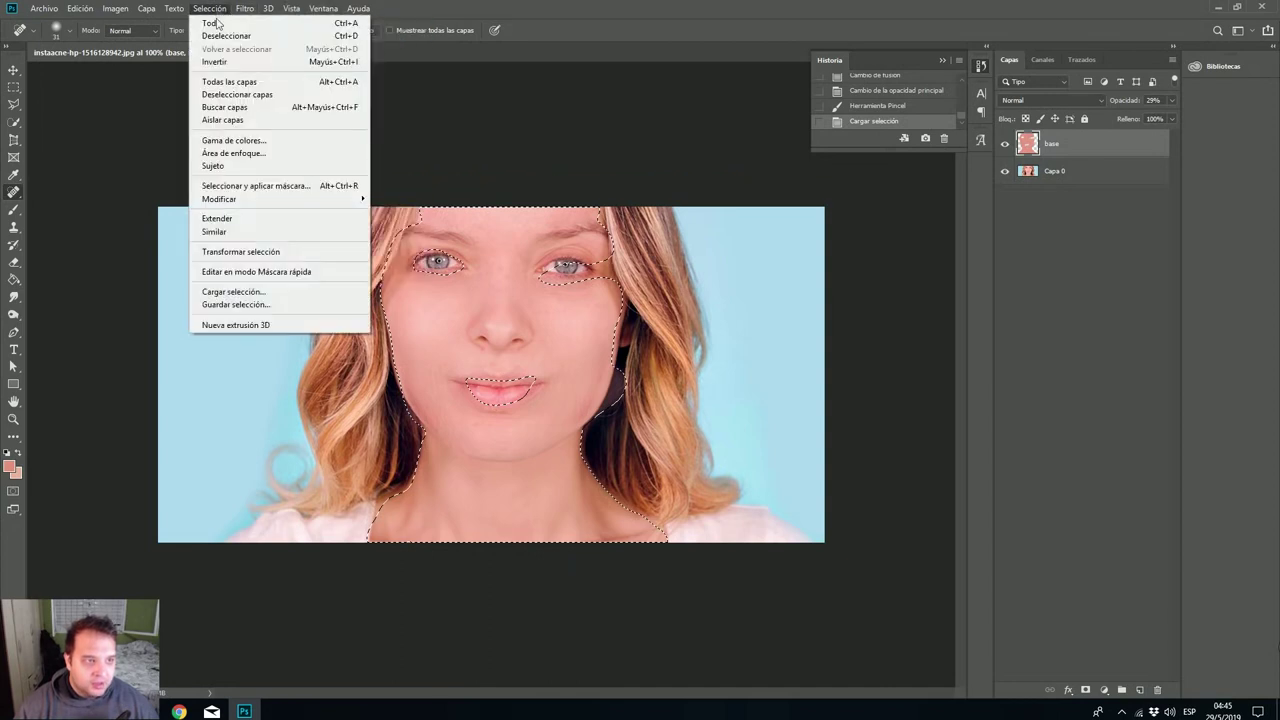
pyautogui.click(258, 305)
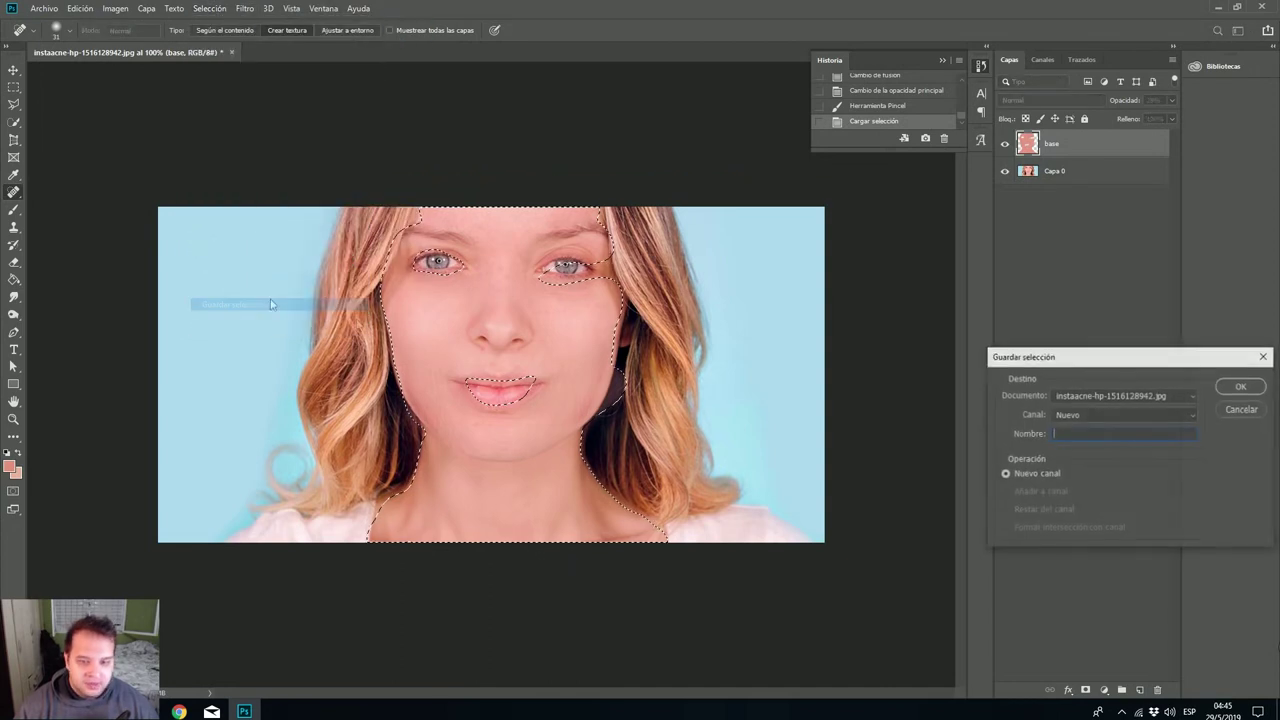
pyautogui.write('cara')
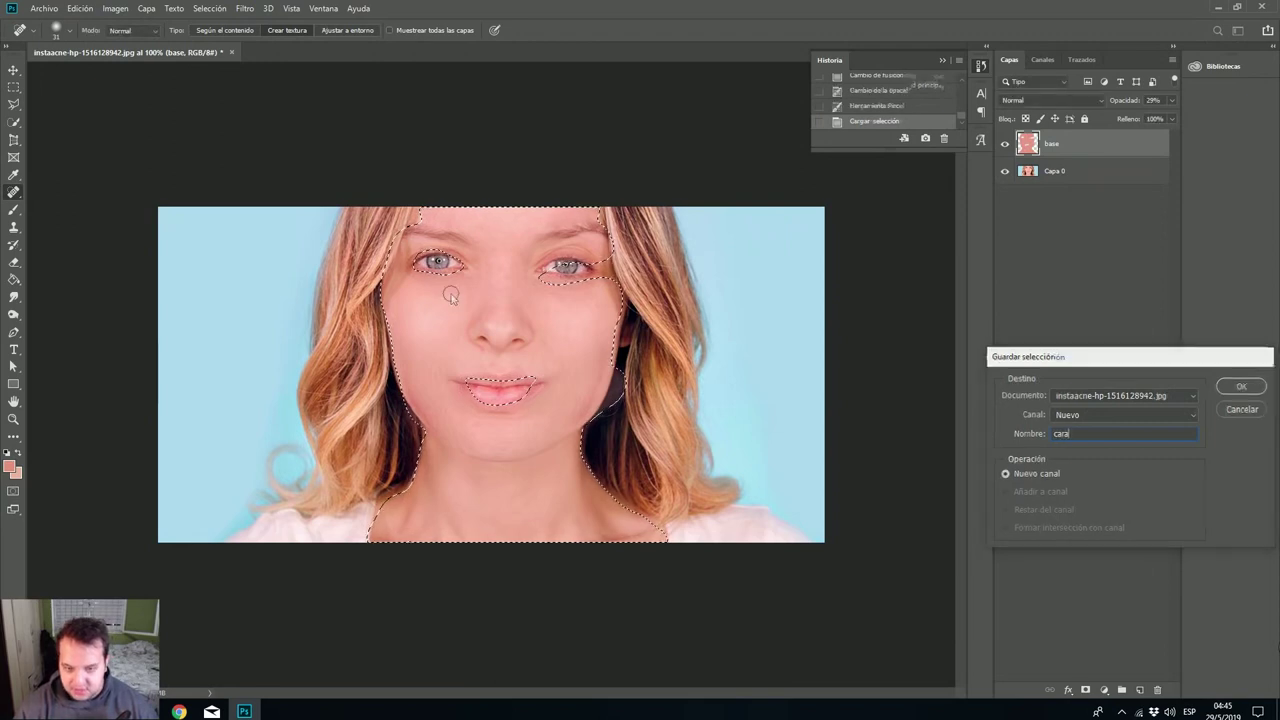
pyautogui.press('Return')
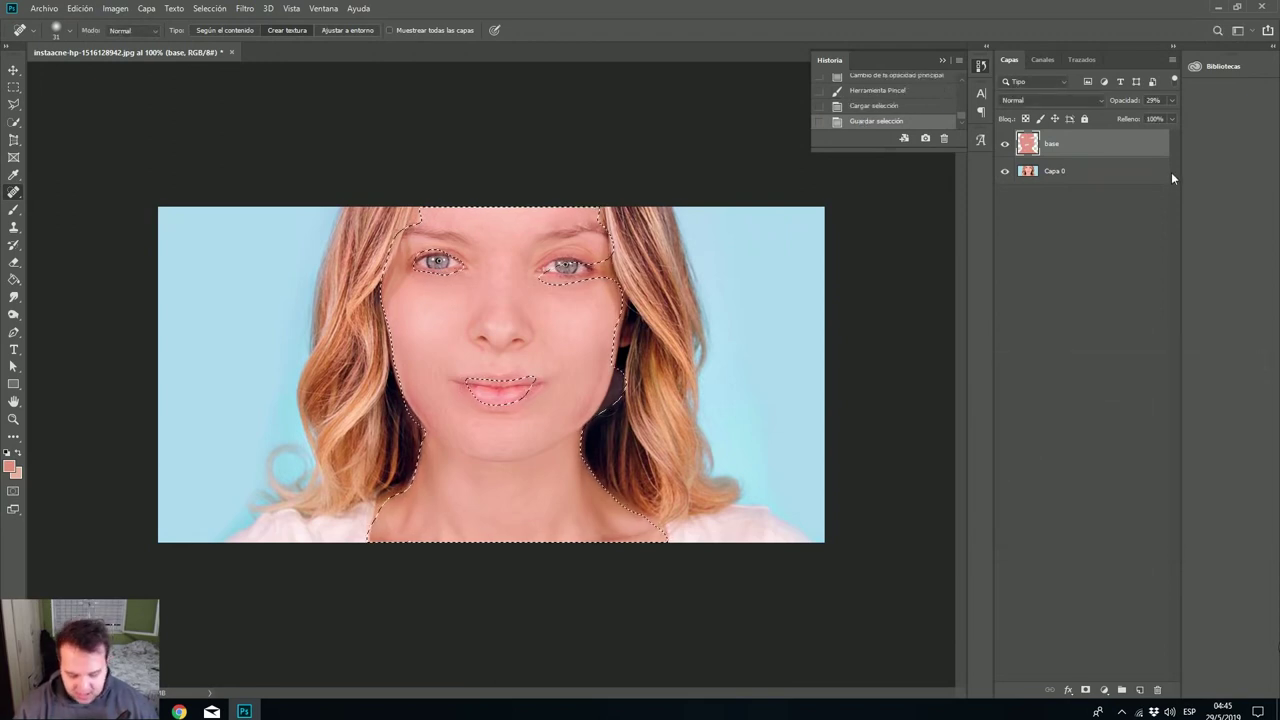
# Merge the base layer down, copy the selected skin to a new layer, and check it by hiding and showing the portrait layer.
pyautogui.hotkey('ctrl', 'e')
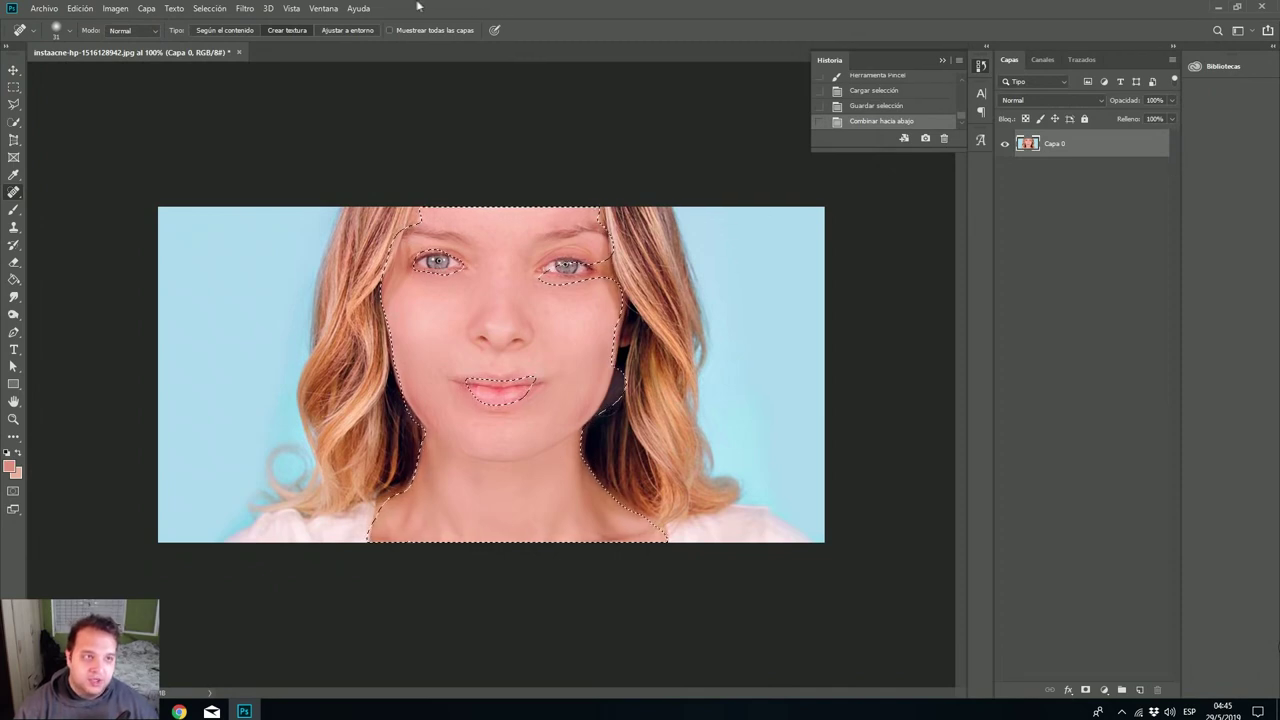
pyautogui.hotkey('ctrl', 'j')
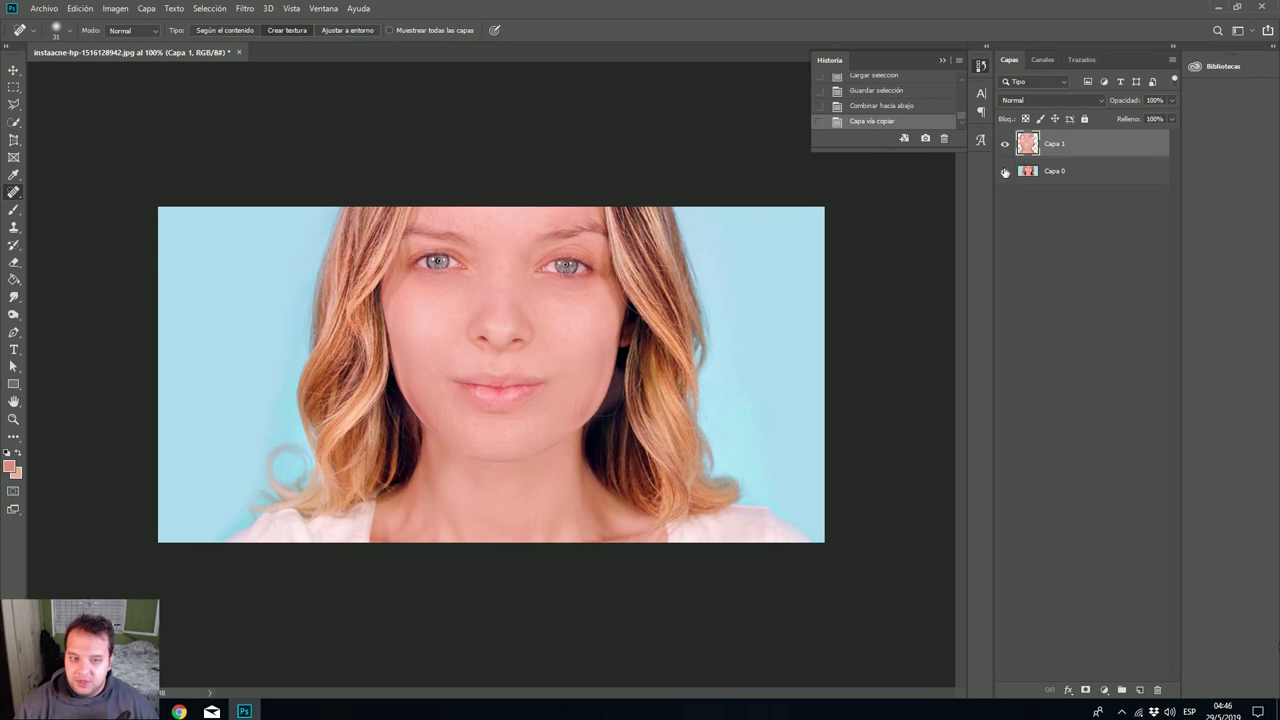
pyautogui.click(1005, 172)
pyautogui.click(1005, 171)
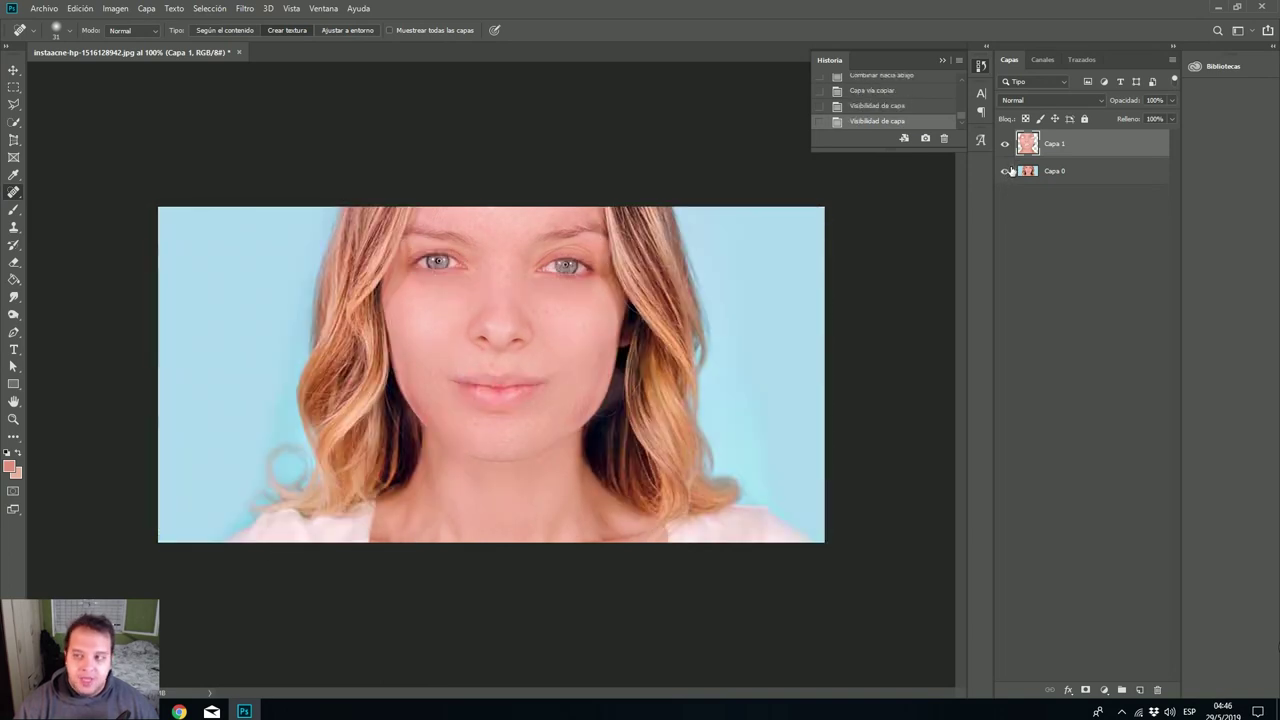
# Apply the Add Noise filter to the copied skin layer with a 2% amount and Uniforme distribution.
pyautogui.click(245, 8)
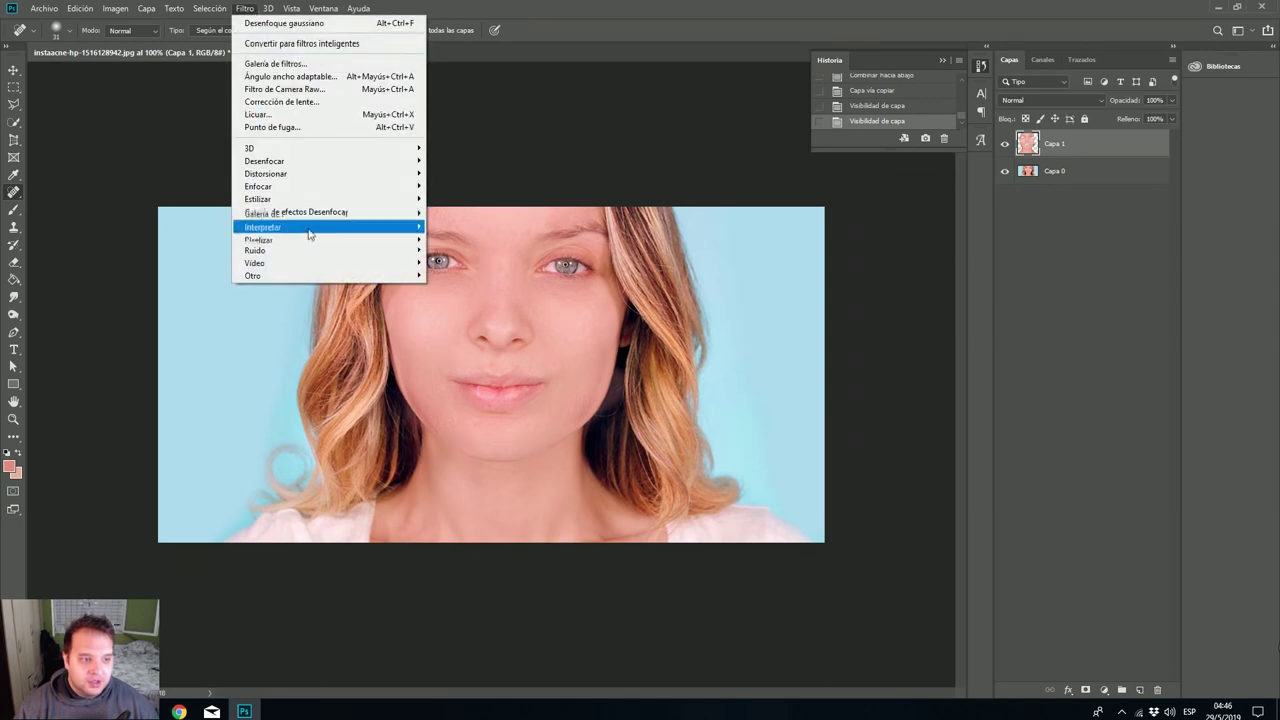
pyautogui.moveTo(311, 259)
pyautogui.click(460, 250)
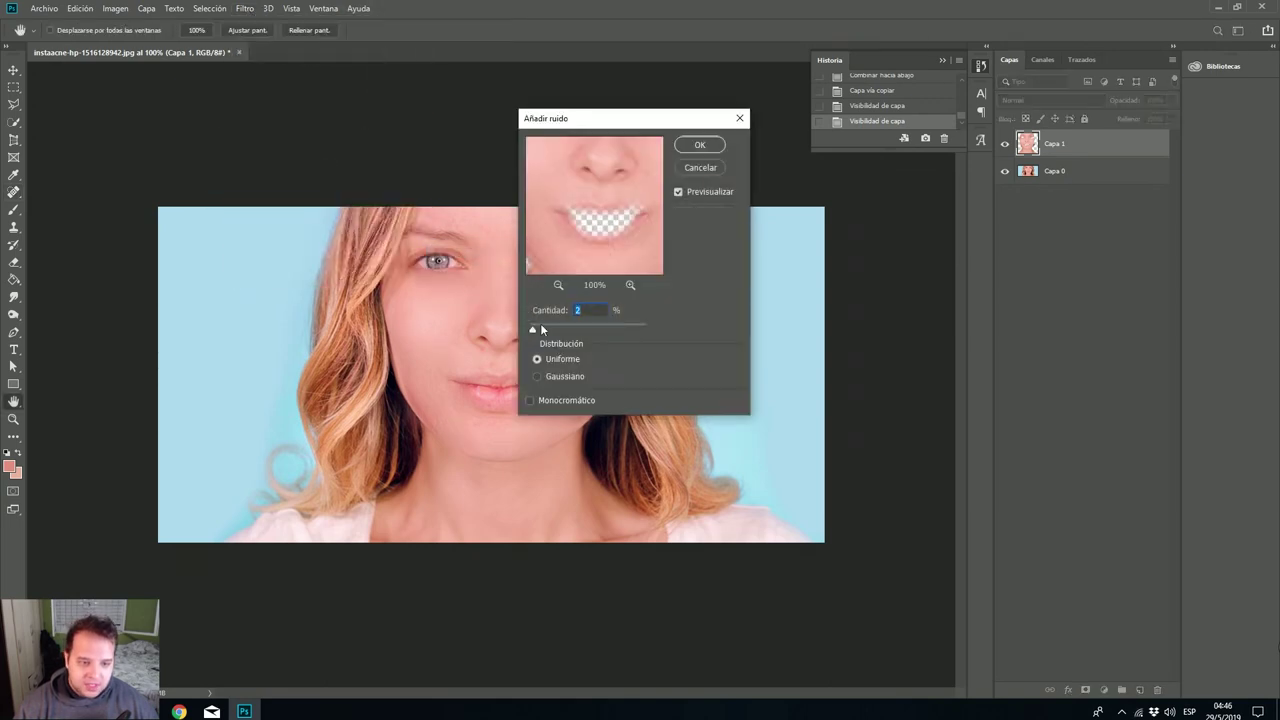
pyautogui.click(544, 379)
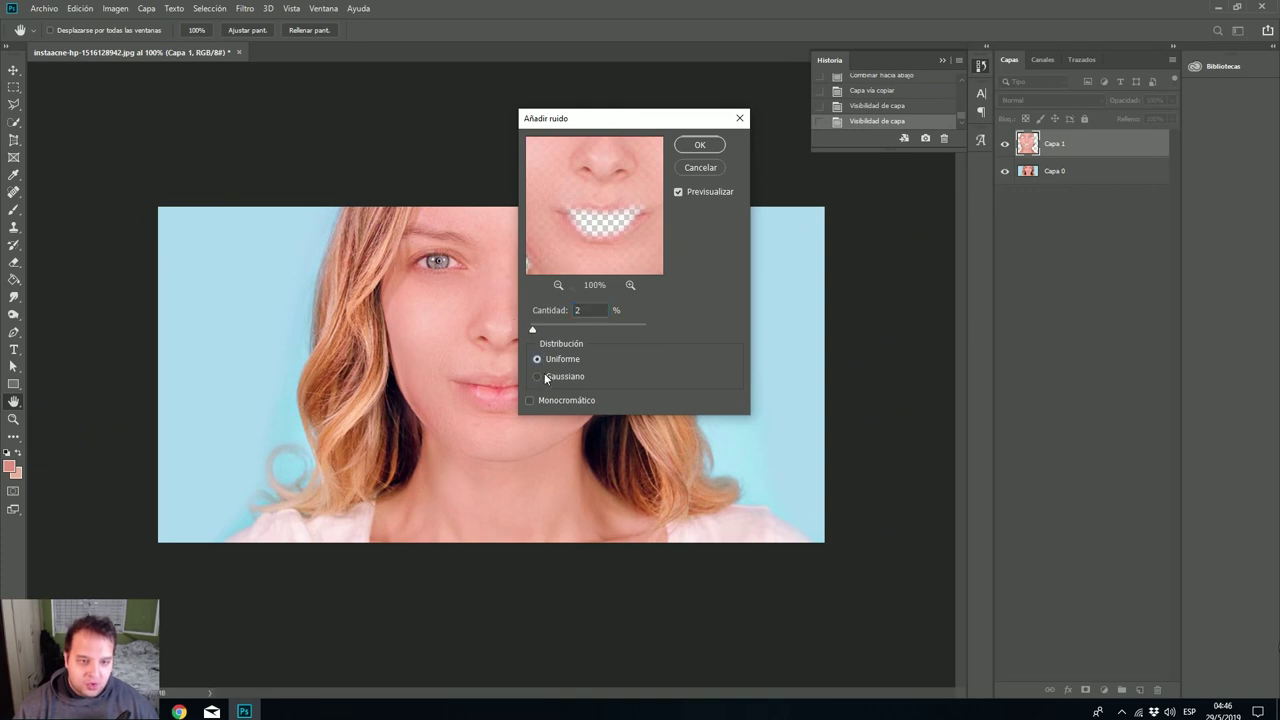
pyautogui.click(548, 360)
pyautogui.moveTo(550, 330)
pyautogui.mouseDown()
pyautogui.moveTo(574, 329)
pyautogui.moveTo(541, 333)
pyautogui.mouseUp()
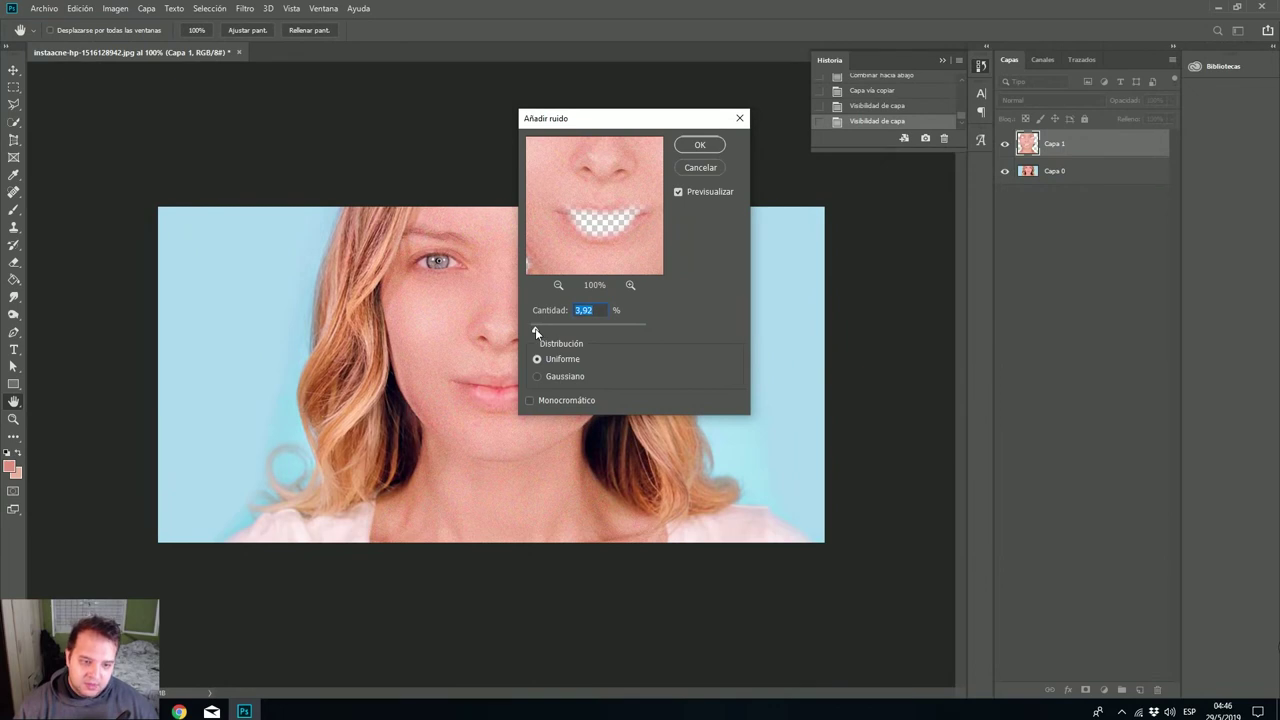
pyautogui.moveTo(535, 328); pyautogui.dragTo(533, 327)
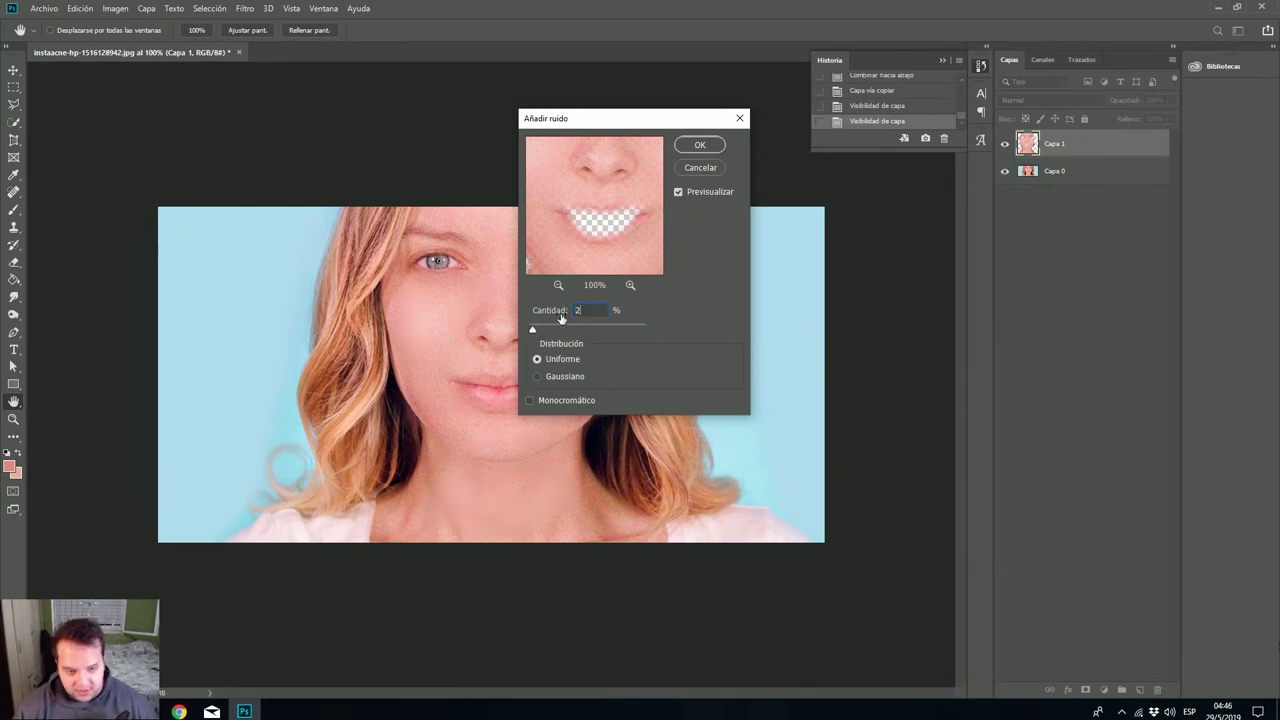
pyautogui.click(706, 145)
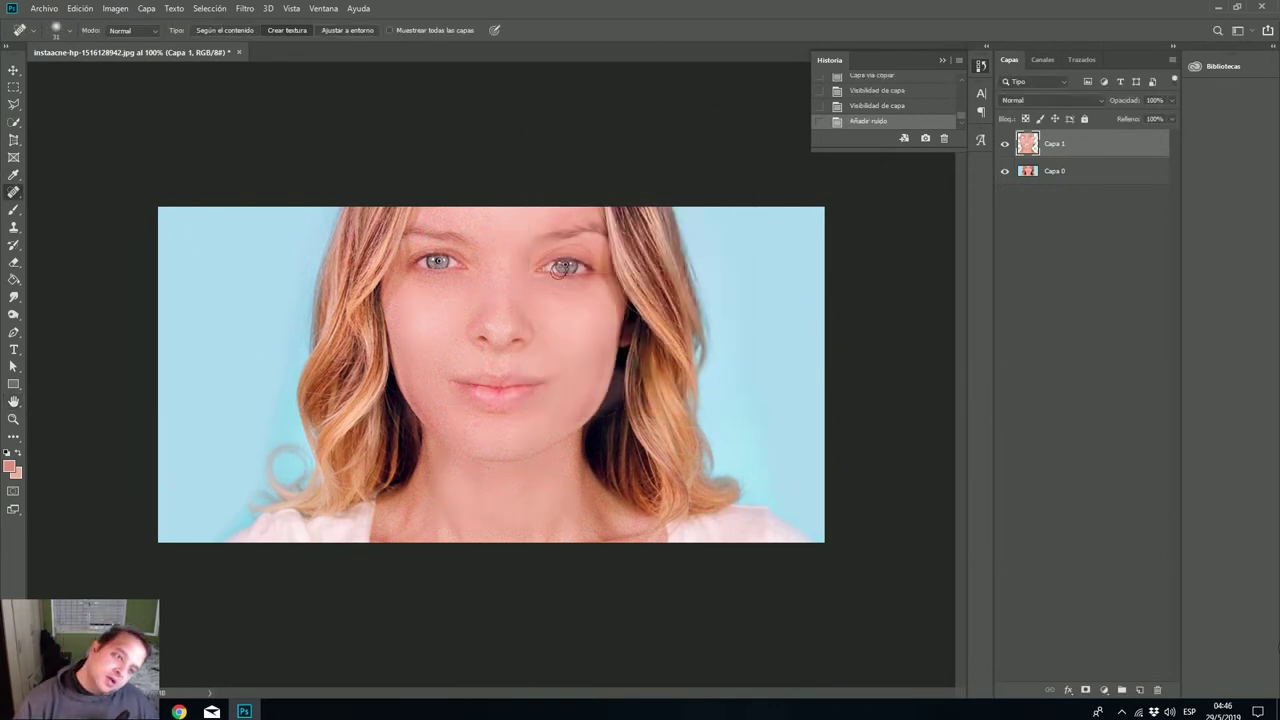